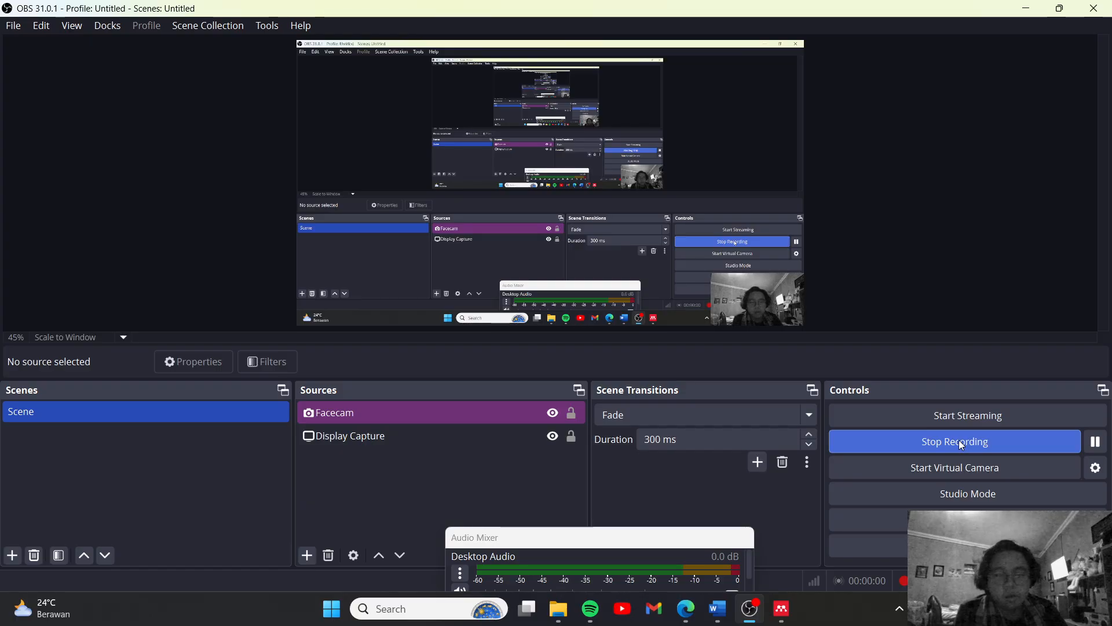
Switch to Edge and open the article search on the DOAJ website
{"action": "left_click", "coordinate": [717, 608]}
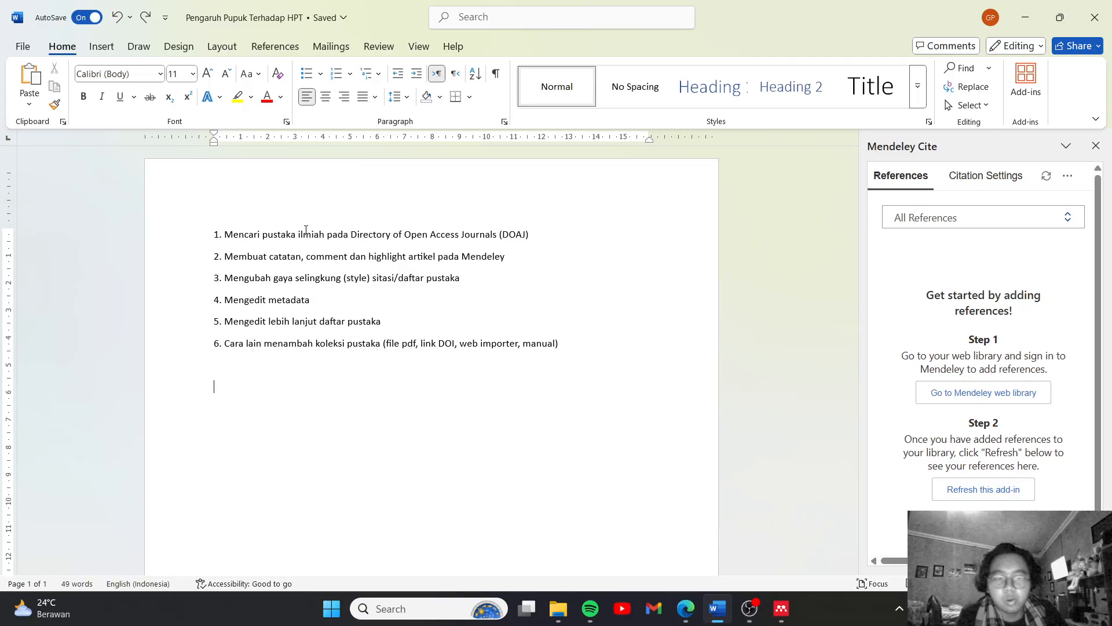
{"action": "left_click", "coordinate": [686, 608]}
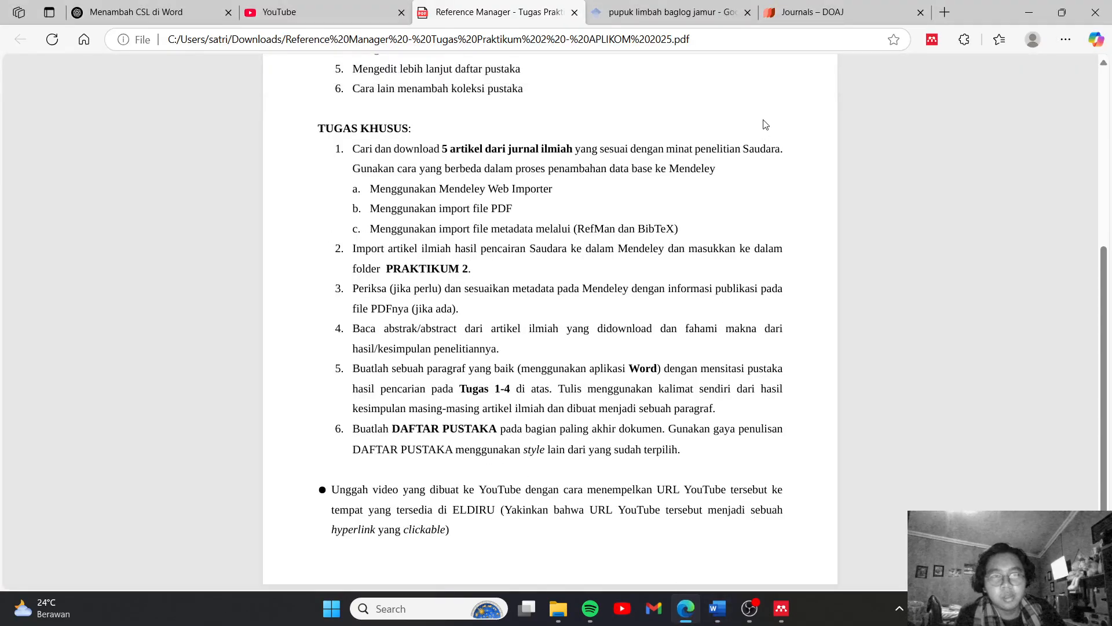
{"action": "left_click", "coordinate": [823, 11]}
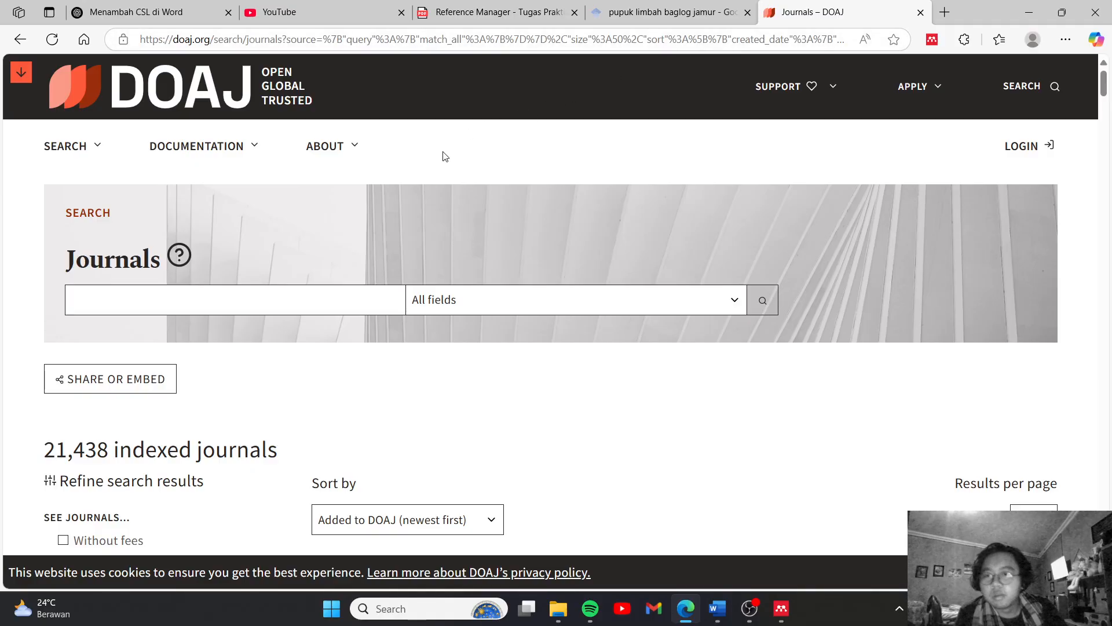
{"action": "mouse_move", "coordinate": [84, 150]}
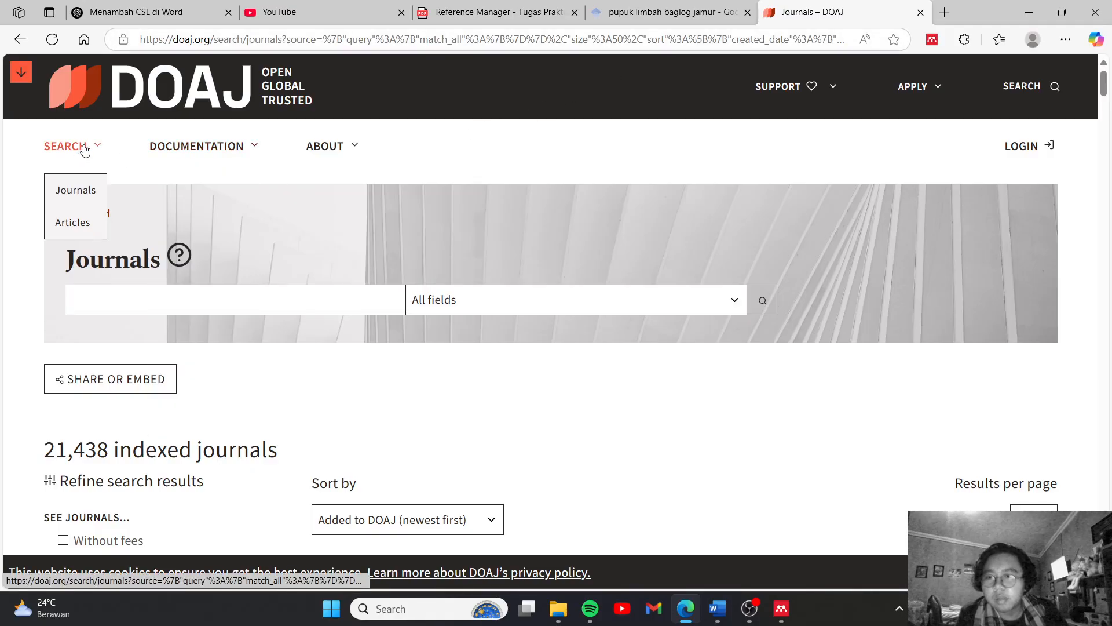
{"action": "left_click", "coordinate": [81, 222]}
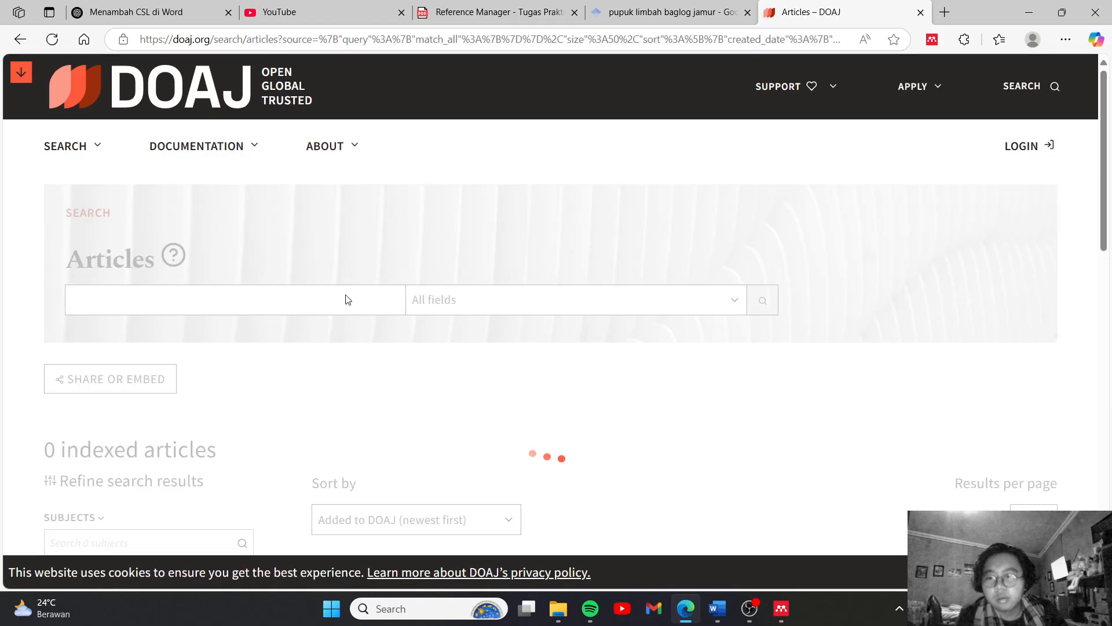
{"action": "scroll", "coordinate": [280, 374], "scroll_direction": "down", "scroll_amount": 3}
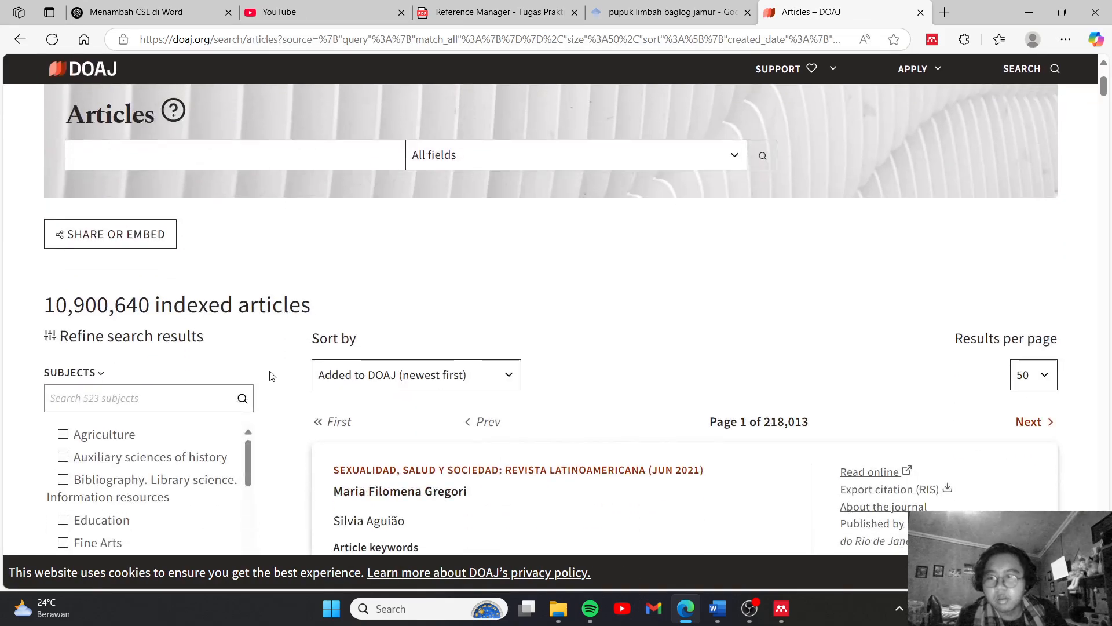
{"action": "scroll", "coordinate": [207, 282], "scroll_direction": "up", "scroll_amount": 3}
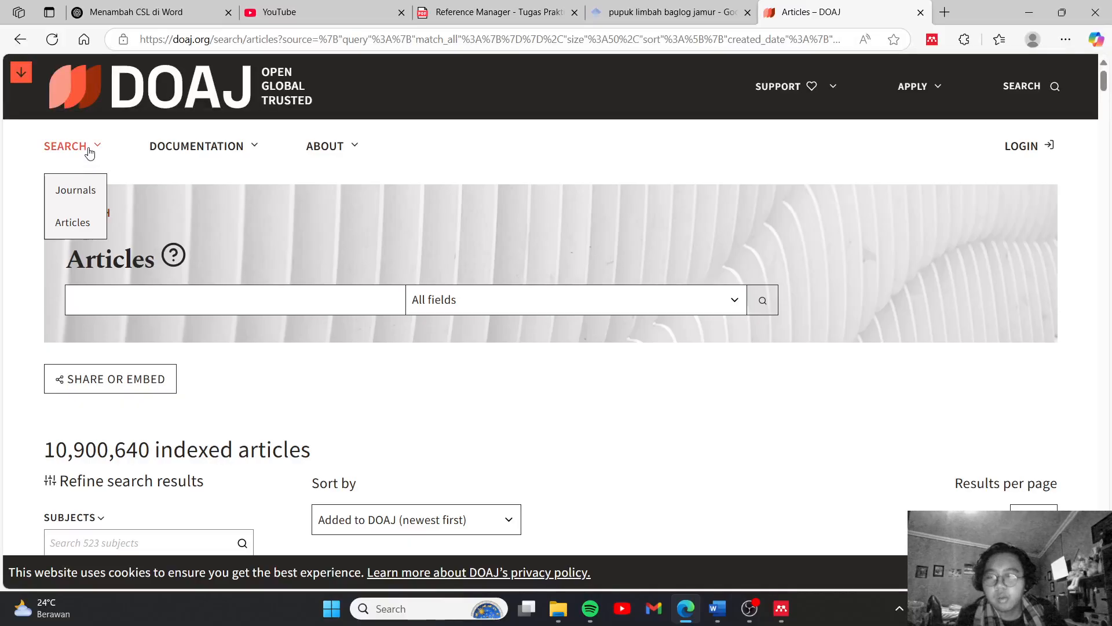
Search the DOAJ articles for "pupuk" and open the Jurnal Belantara (Mar 2018) article on PGPR fertilizer dosage
{"action": "left_click", "coordinate": [196, 305]}
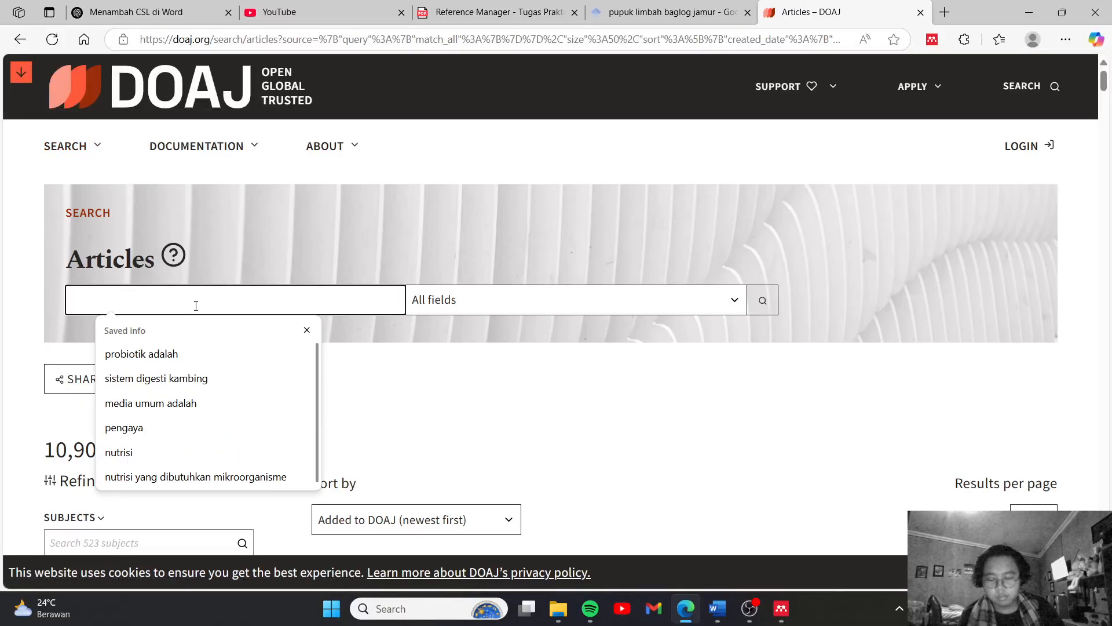
{"action": "type", "text": "pupuk"}
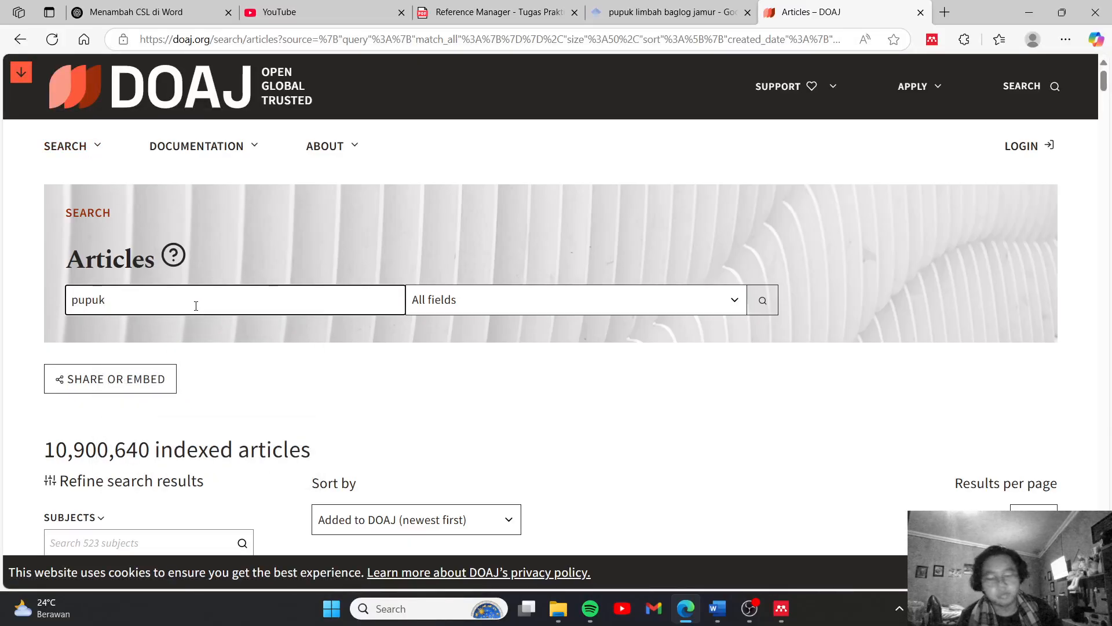
{"action": "key", "text": "Return"}
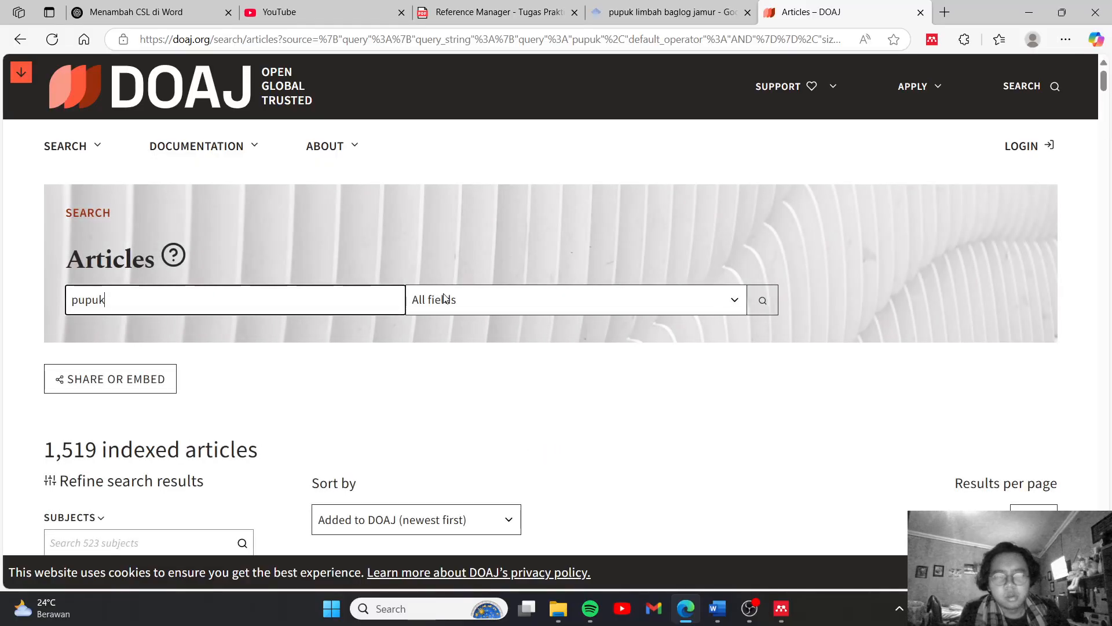
{"action": "scroll", "coordinate": [447, 301], "scroll_direction": "down", "scroll_amount": 3}
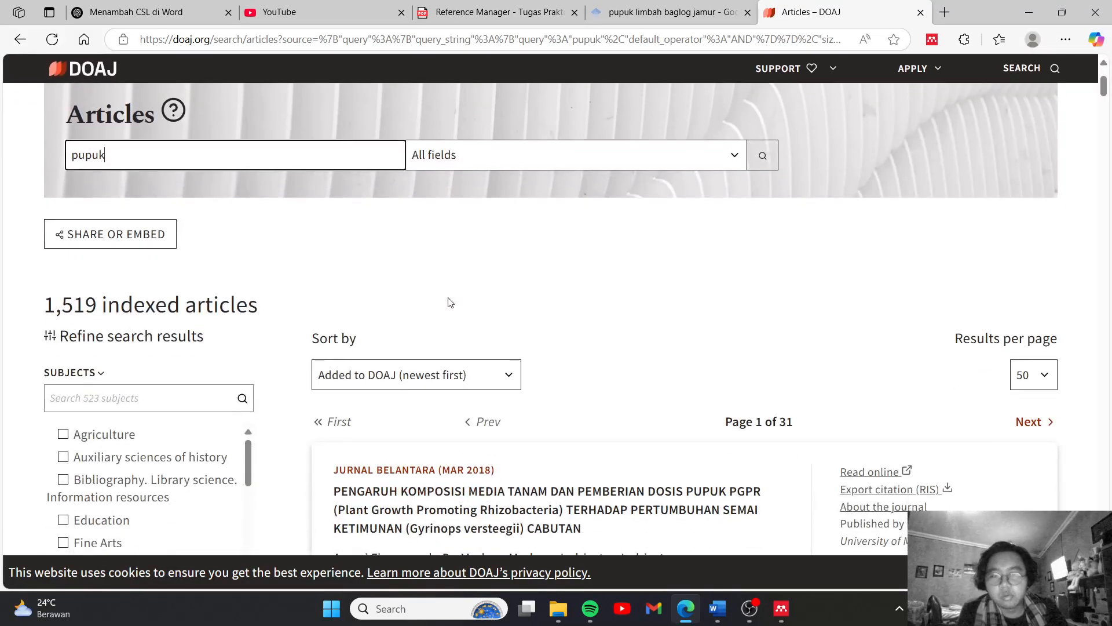
{"action": "scroll", "coordinate": [550, 331], "scroll_direction": "down", "scroll_amount": 2}
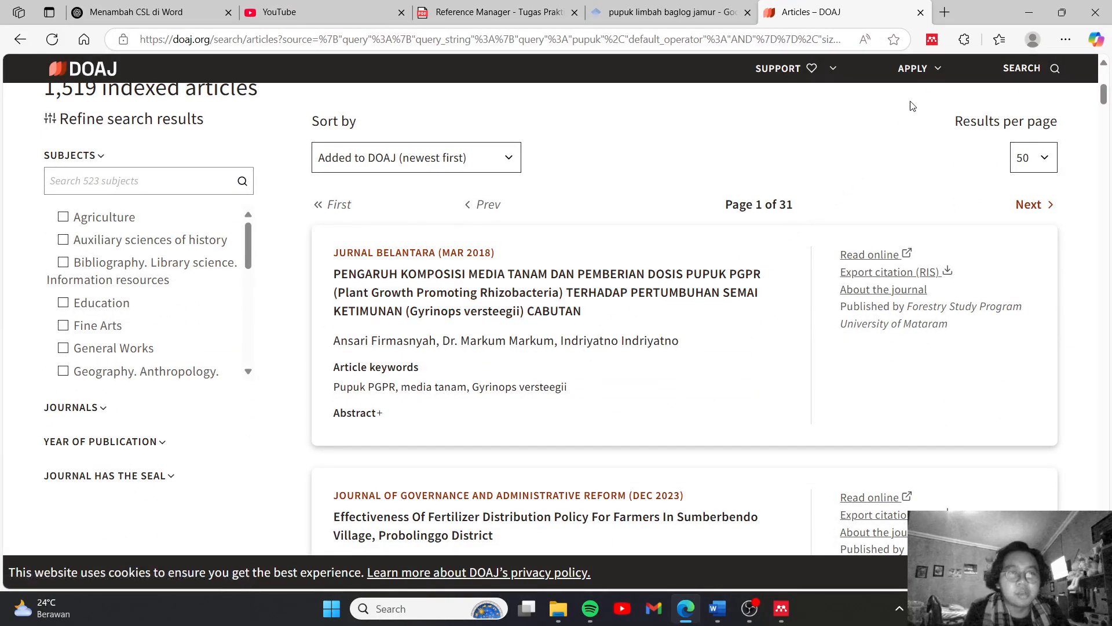
{"action": "left_click", "coordinate": [553, 300]}
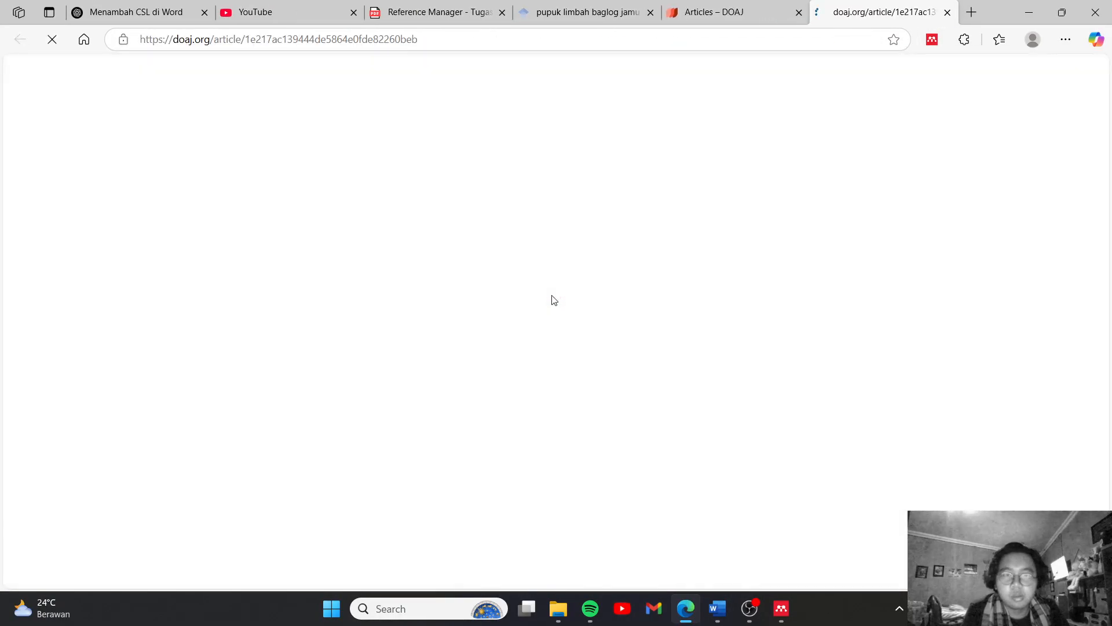
Save the journal article with its PDF to the Pupuk Limbah Baglog collection using the Mendeley web importer
{"action": "left_click", "coordinate": [934, 41]}
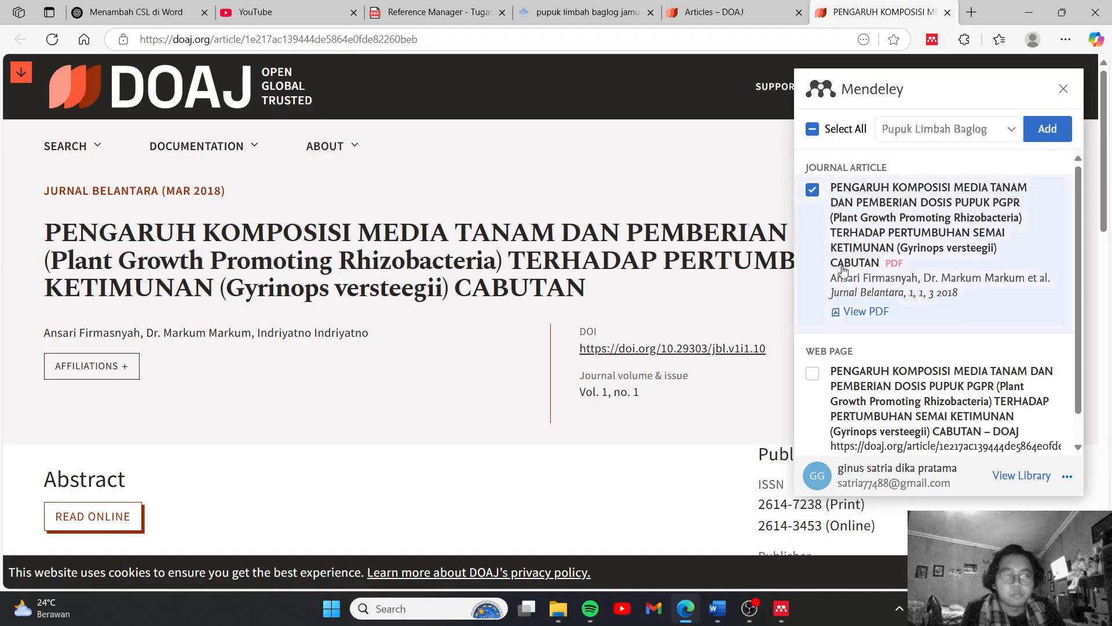
{"action": "left_click", "coordinate": [995, 136]}
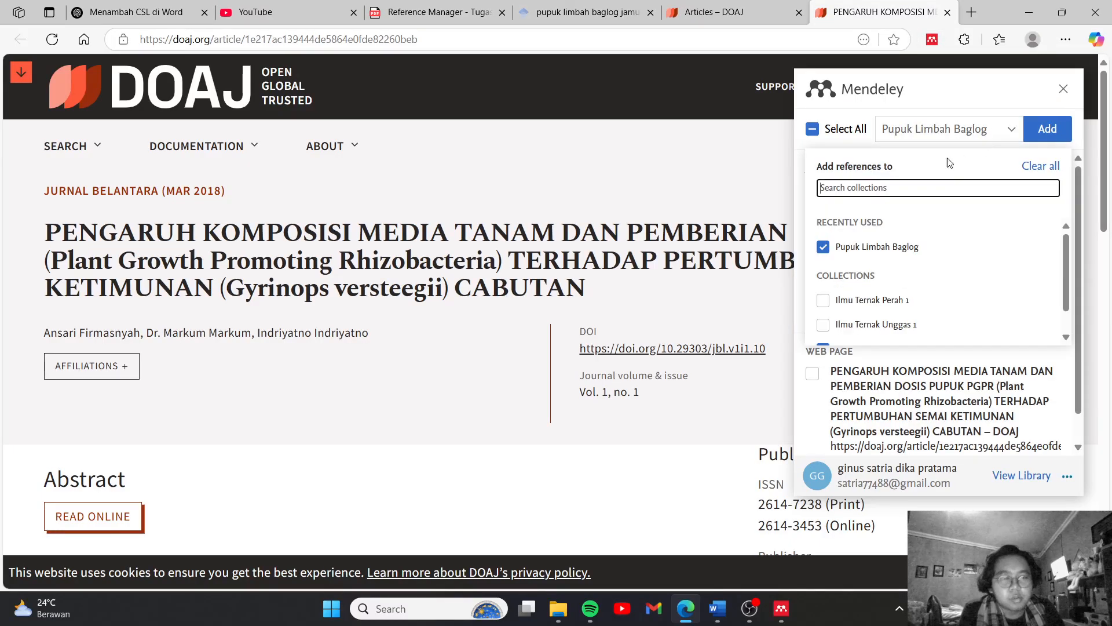
{"action": "scroll", "coordinate": [885, 296], "scroll_direction": "down", "scroll_amount": 2}
{"action": "scroll", "coordinate": [883, 312], "scroll_direction": "up", "scroll_amount": 1}
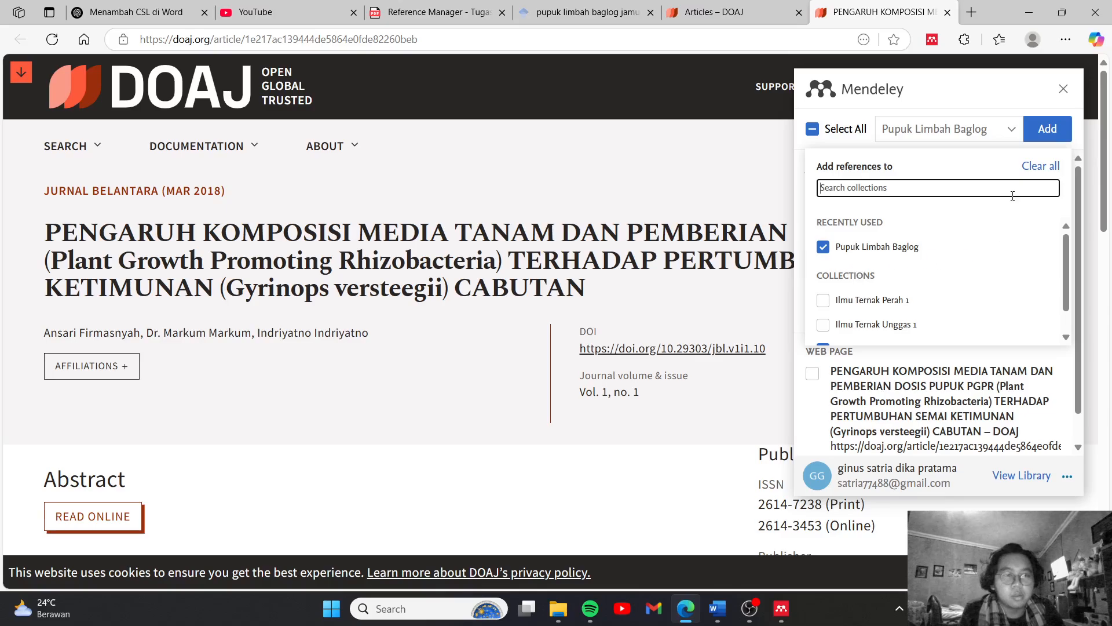
{"action": "left_click", "coordinate": [1045, 132]}
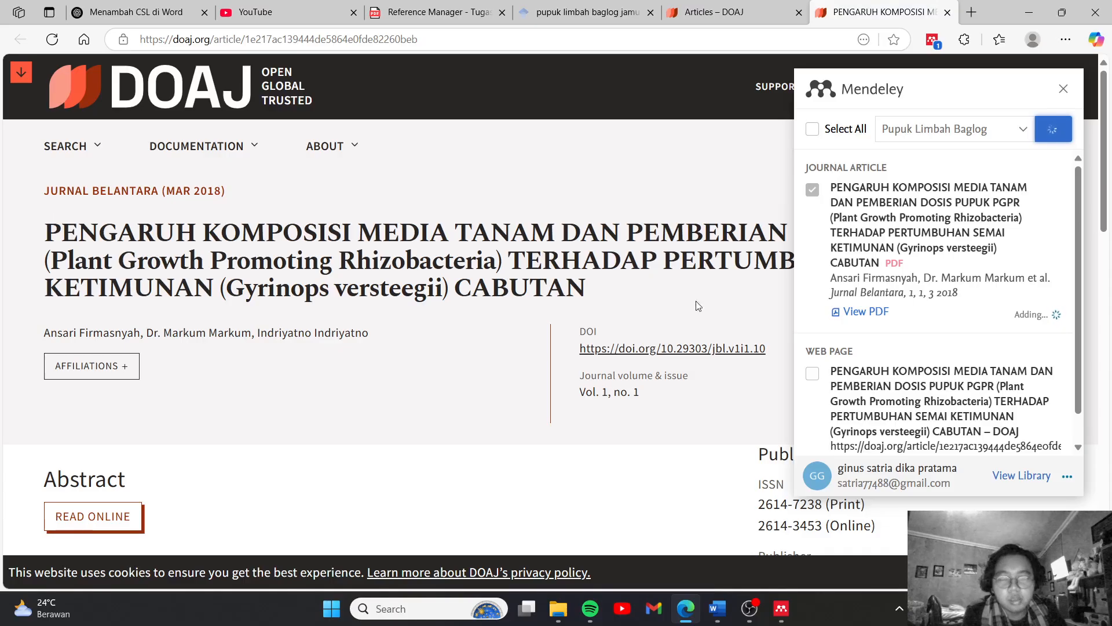
Copy the article's DOI link and add it as a manual reference in Mendeley Reference Manager, filling the metadata by DOI lookup
{"action": "right_click", "coordinate": [646, 347]}
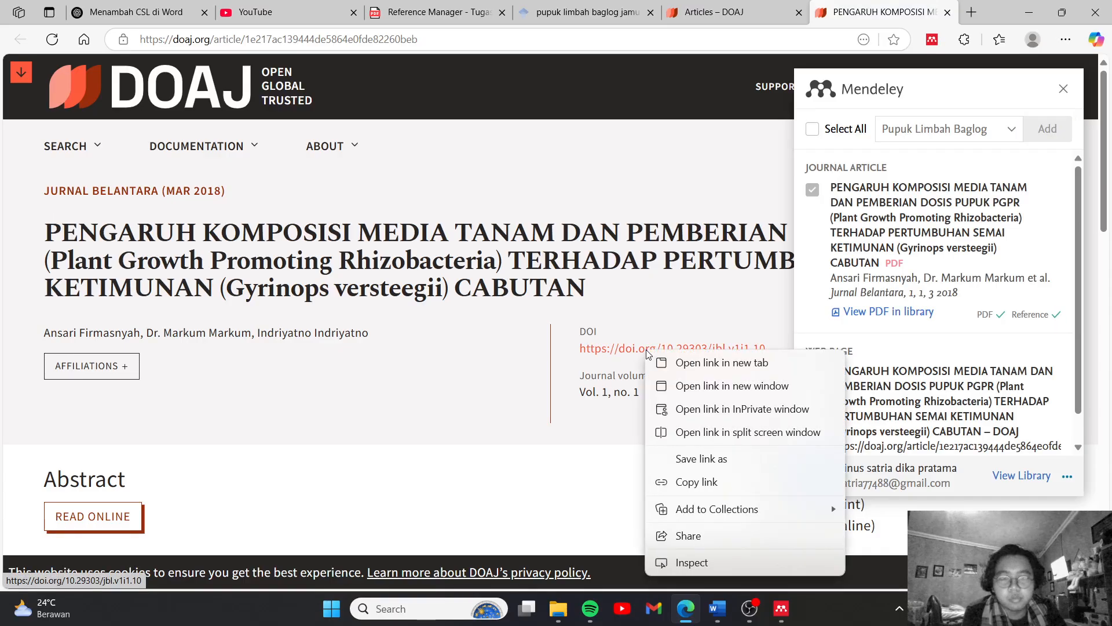
{"action": "left_click", "coordinate": [720, 480]}
{"action": "left_click", "coordinate": [780, 608]}
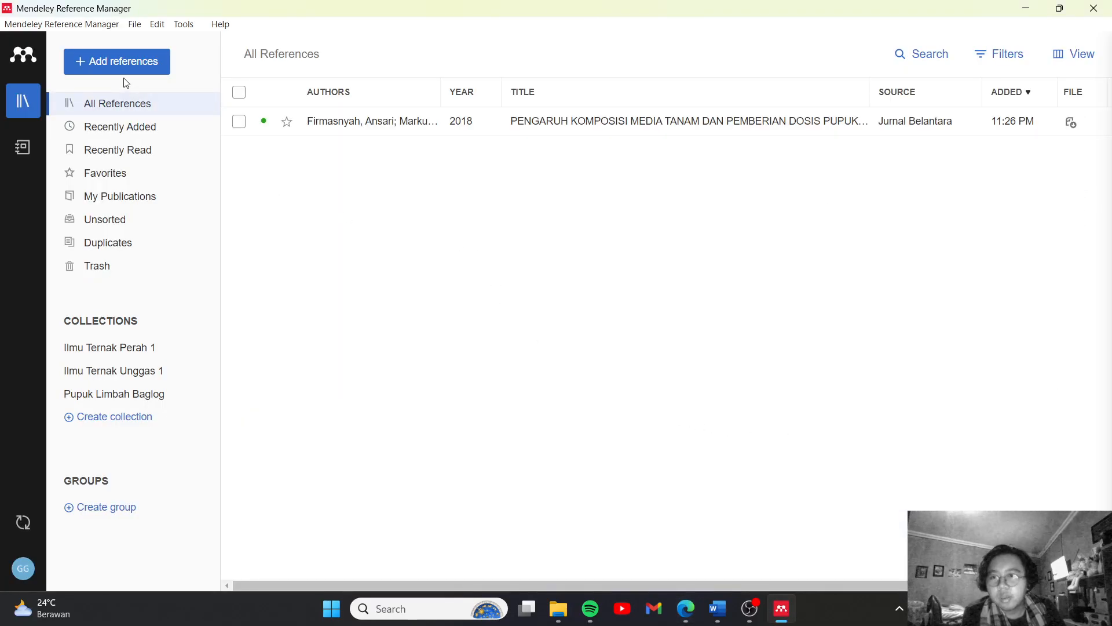
{"action": "left_click", "coordinate": [92, 70]}
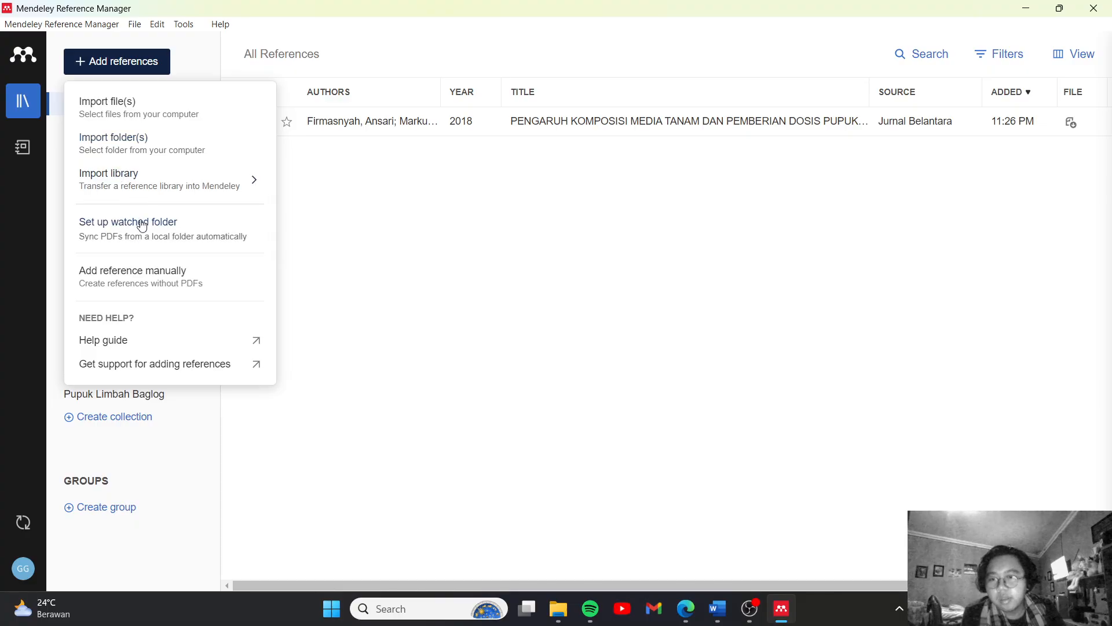
{"action": "left_click", "coordinate": [169, 275]}
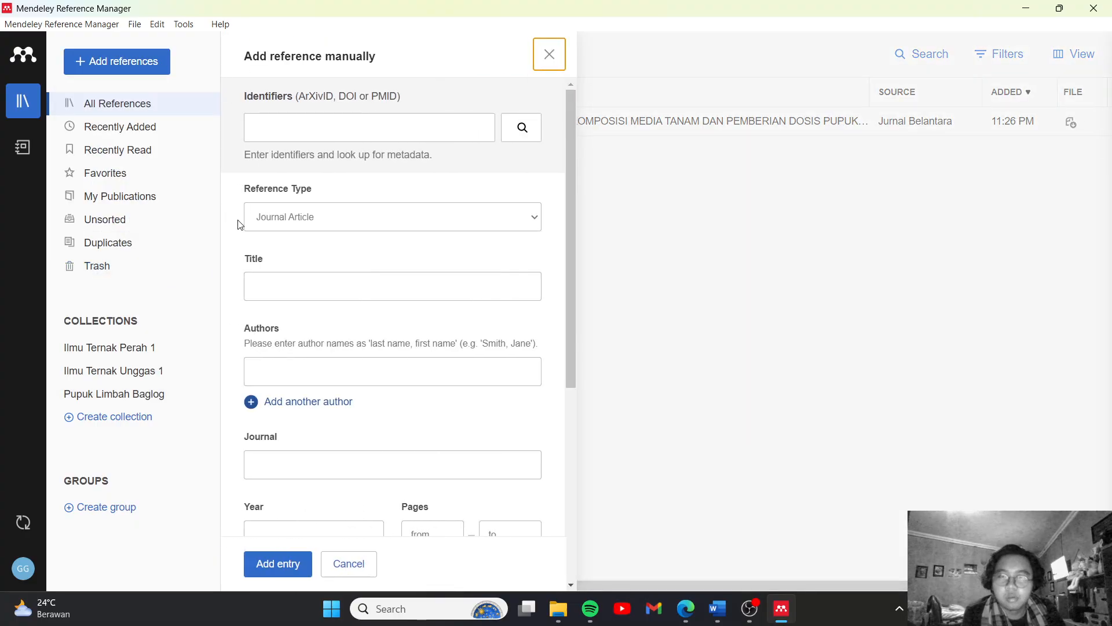
{"action": "left_click", "coordinate": [290, 133]}
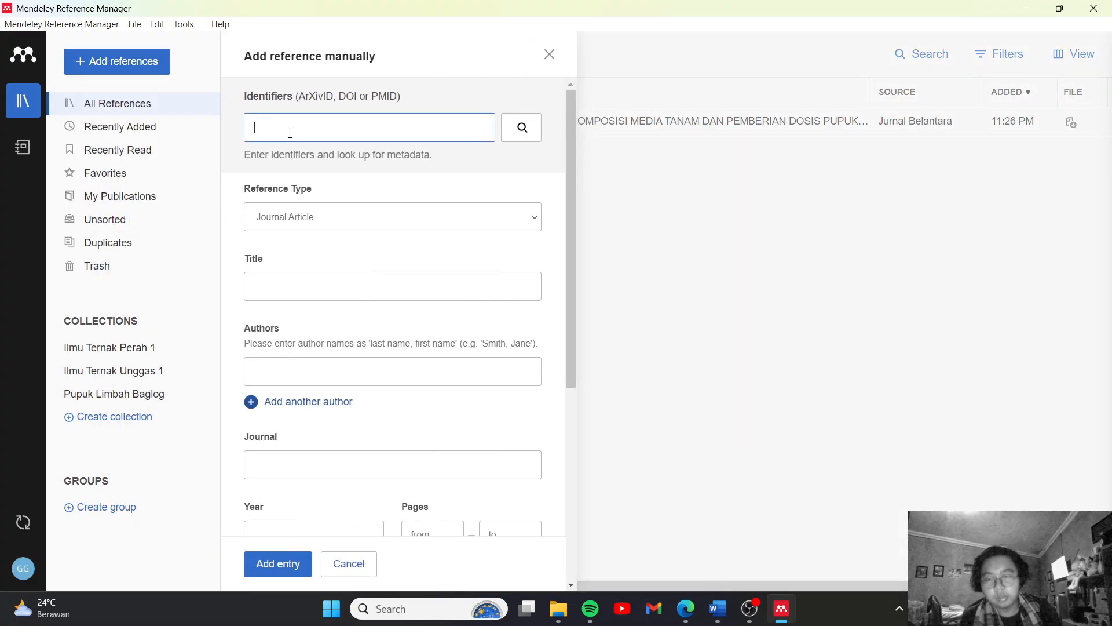
{"action": "key", "text": "ctrl+v"}
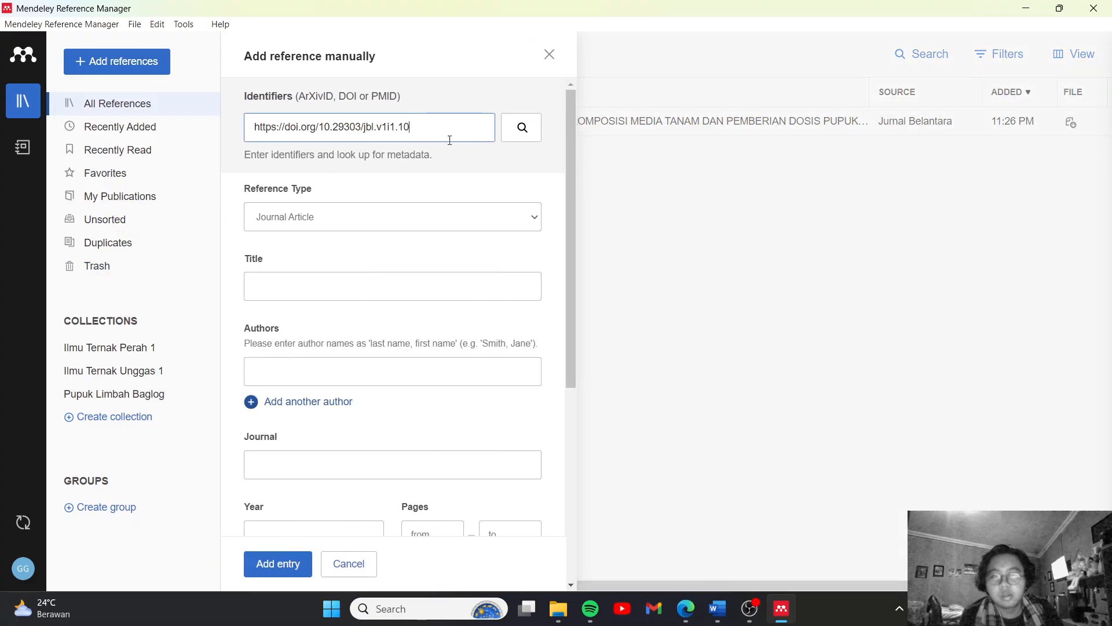
{"action": "left_click", "coordinate": [523, 127]}
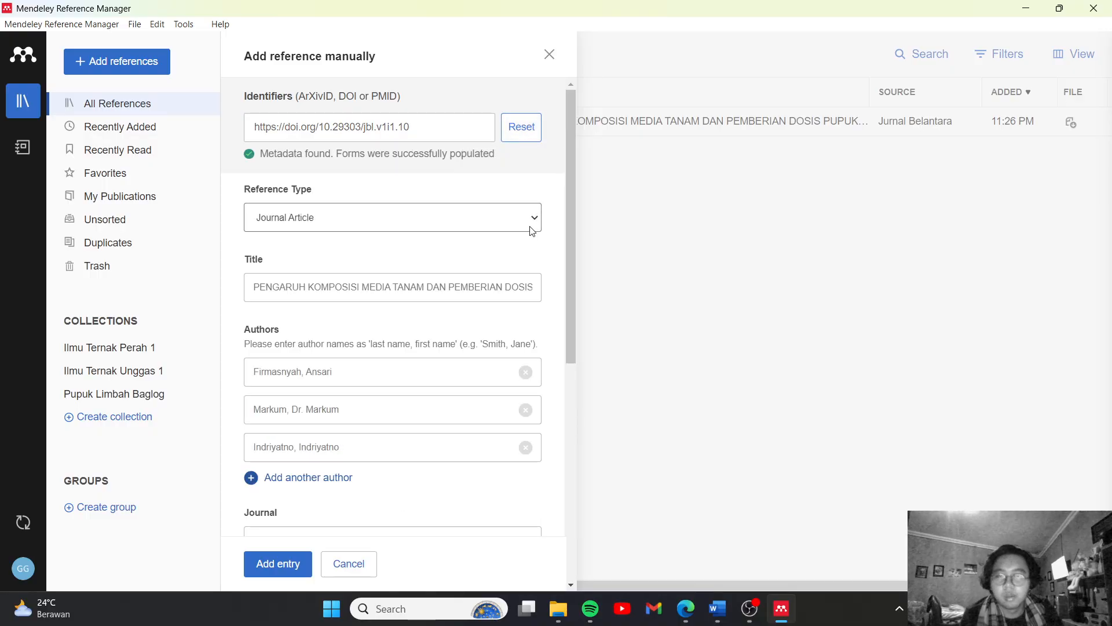
{"action": "left_click", "coordinate": [281, 562]}
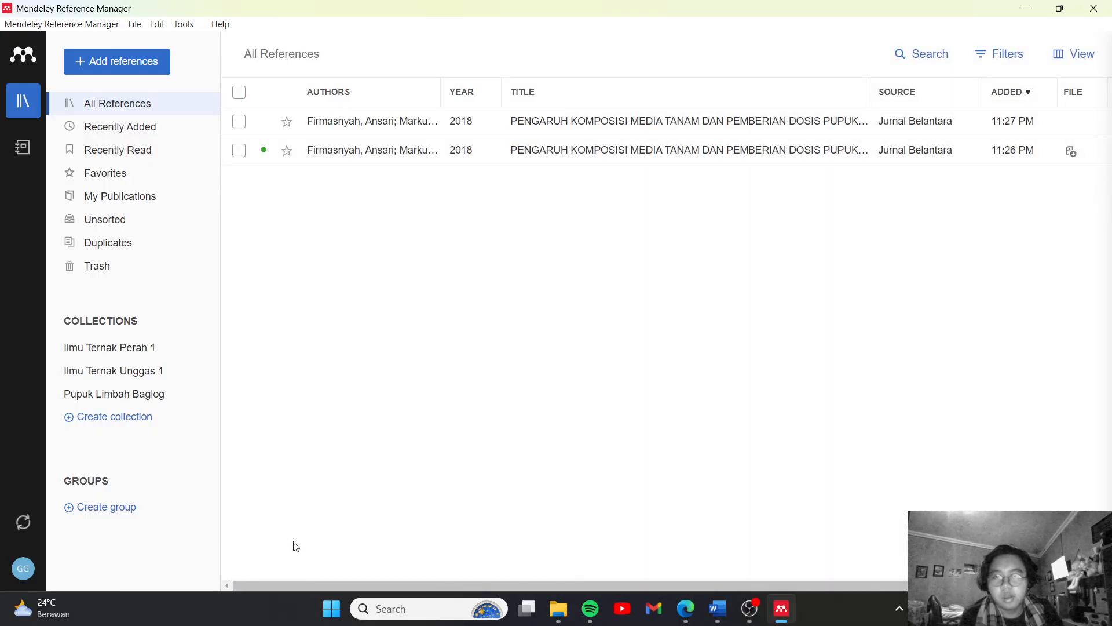
Check the task list in the Word document and open the PDF of the web-imported reference in Mendeley Reference Manager
{"action": "left_click", "coordinate": [714, 609]}
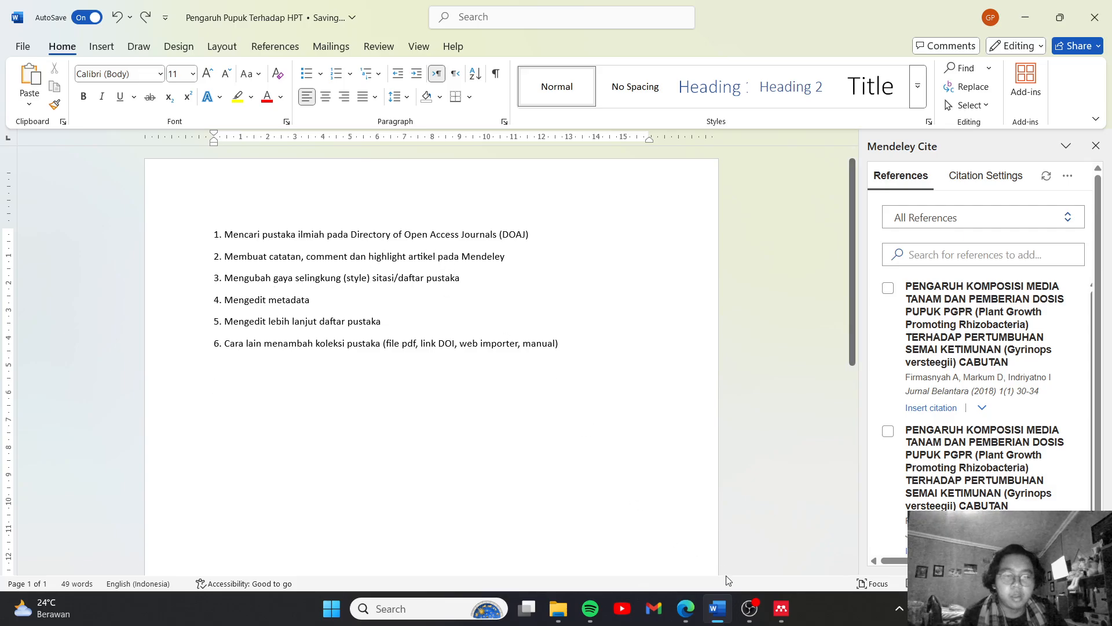
{"action": "left_click", "coordinate": [782, 609]}
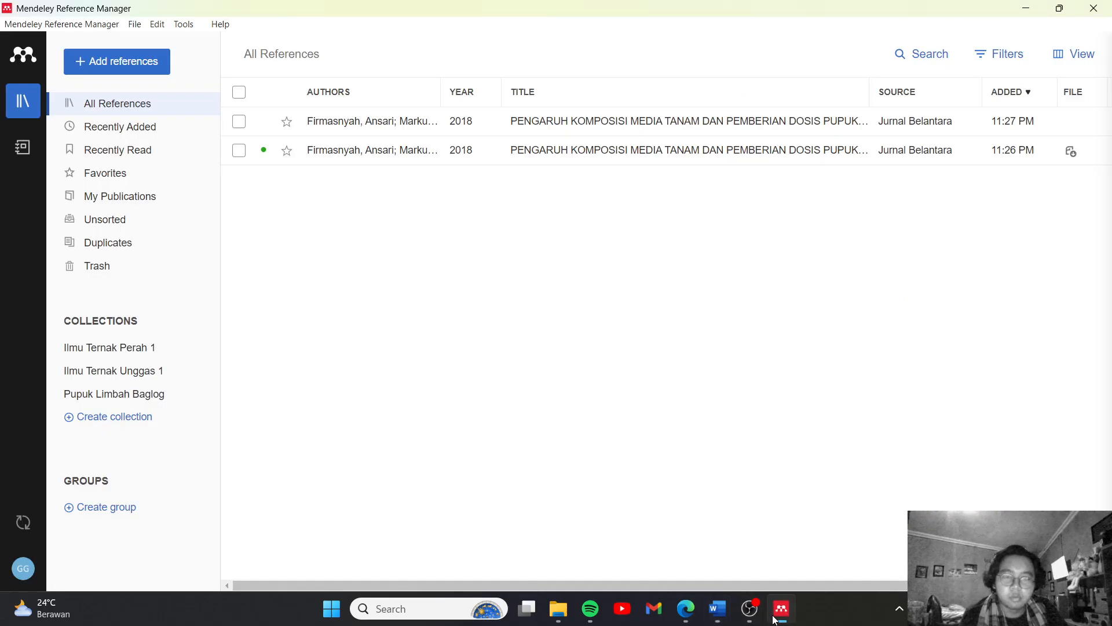
{"action": "double_click", "coordinate": [490, 156]}
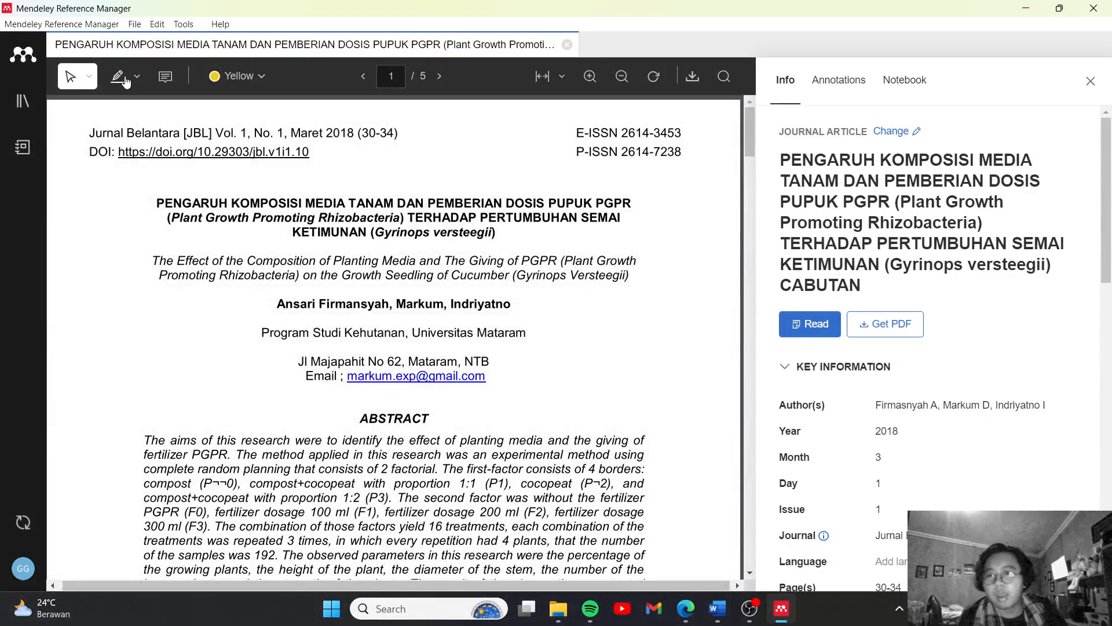
Highlight the phrases "The aims of this research" and "The second factor" in yellow in the English abstract
{"action": "left_click", "coordinate": [137, 76]}
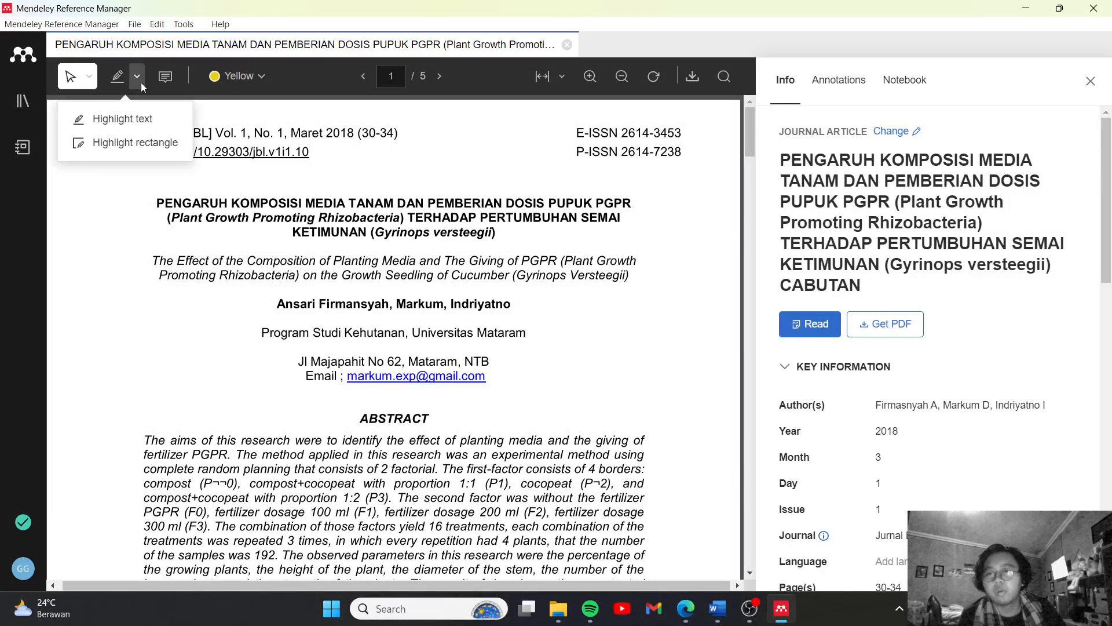
{"action": "left_click", "coordinate": [124, 119]}
{"action": "scroll", "coordinate": [147, 136], "scroll_direction": "down", "scroll_amount": 4}
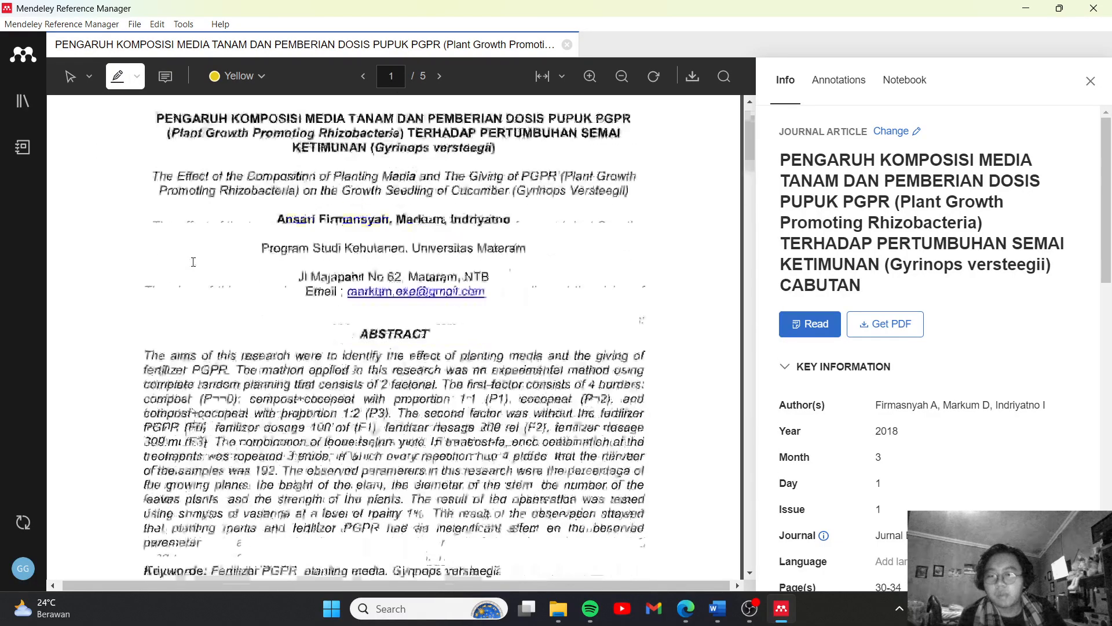
{"action": "left_click_drag", "start_coordinate": [144, 223], "coordinate": [290, 220]}
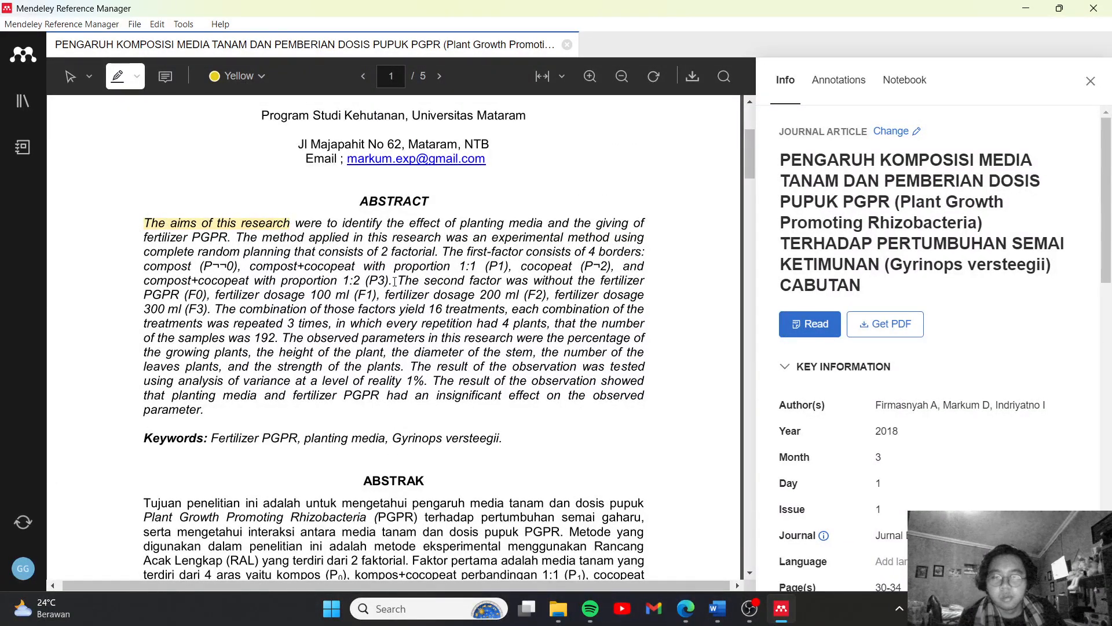
{"action": "left_click_drag", "start_coordinate": [396, 281], "coordinate": [502, 281]}
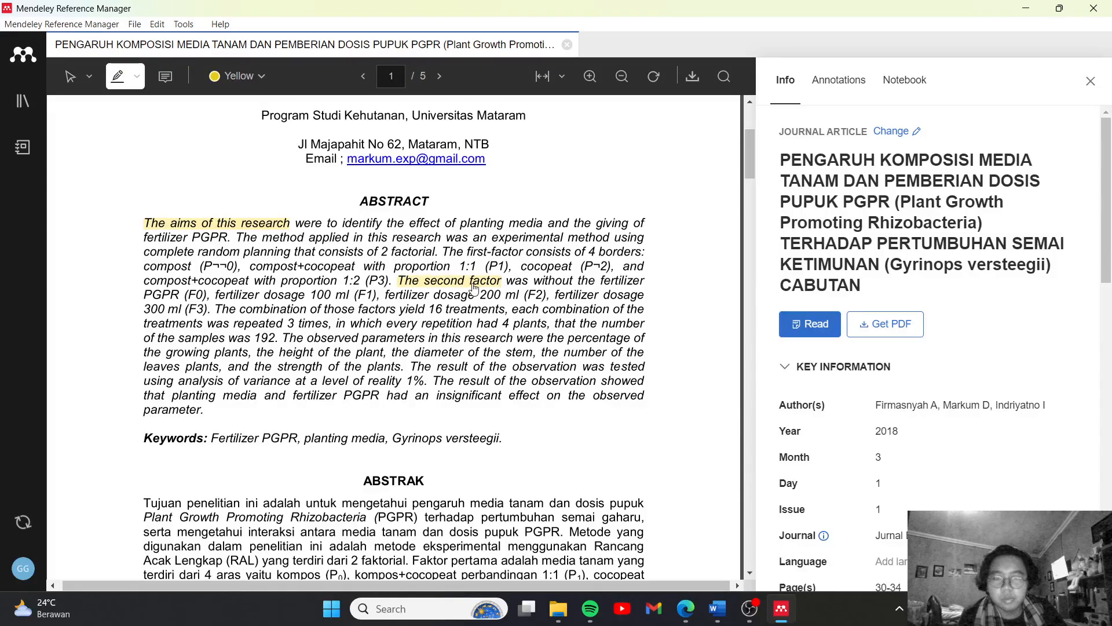
Add a yellow sticky note with the comment "paragraf 2" inside the English abstract of the PDF
{"action": "left_click", "coordinate": [165, 76]}
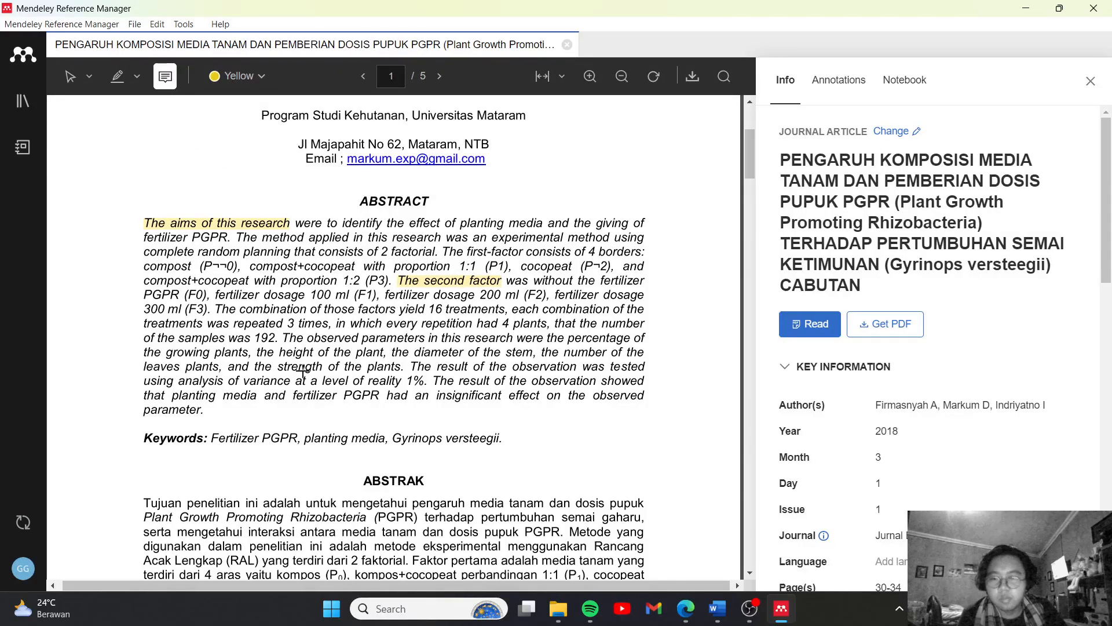
{"action": "left_click", "coordinate": [285, 341]}
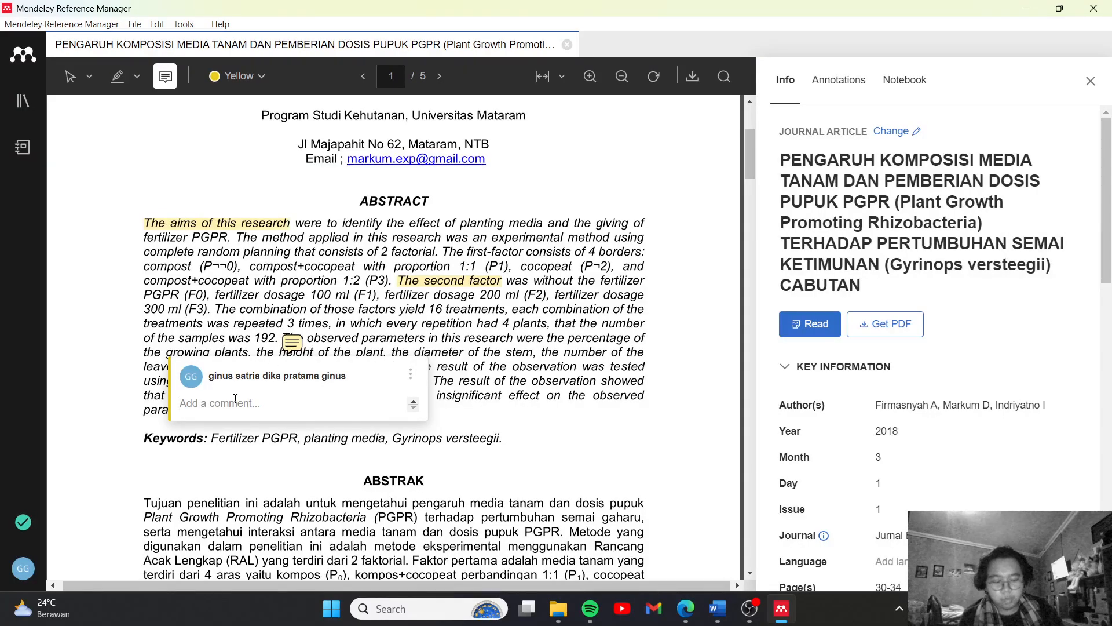
{"action": "type", "text": "pa"}
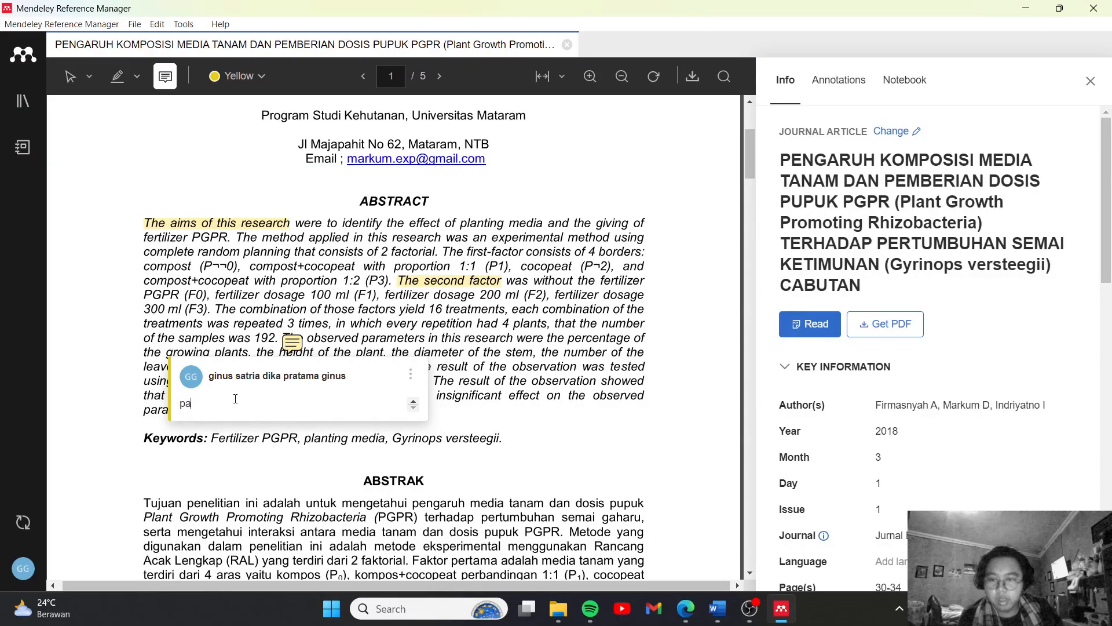
{"action": "type", "text": "ragraf 2"}
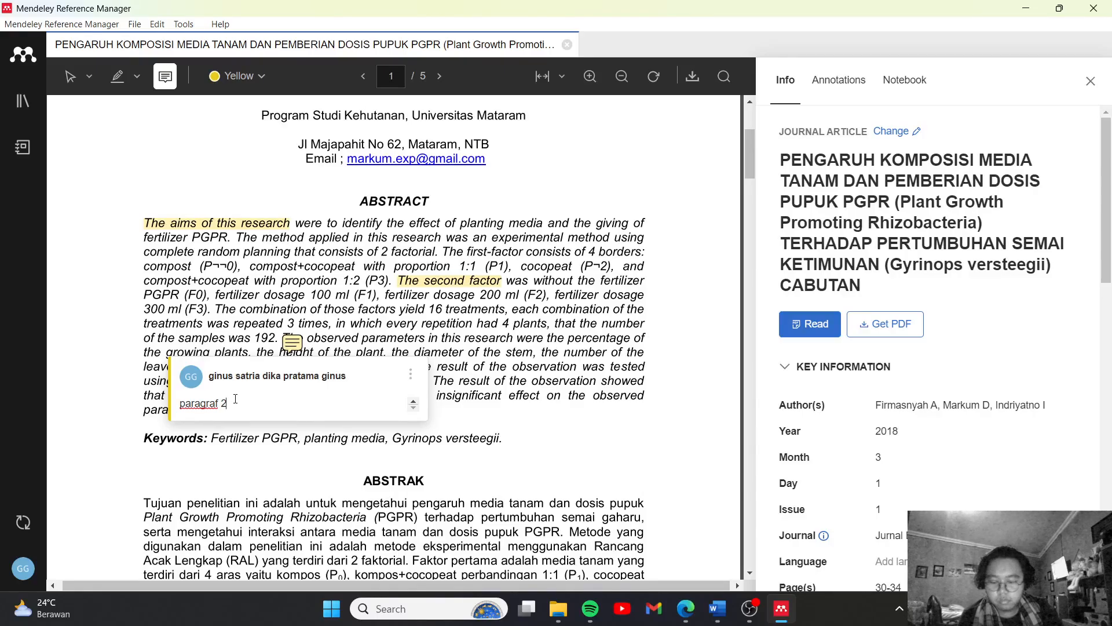
{"action": "left_click", "coordinate": [356, 348]}
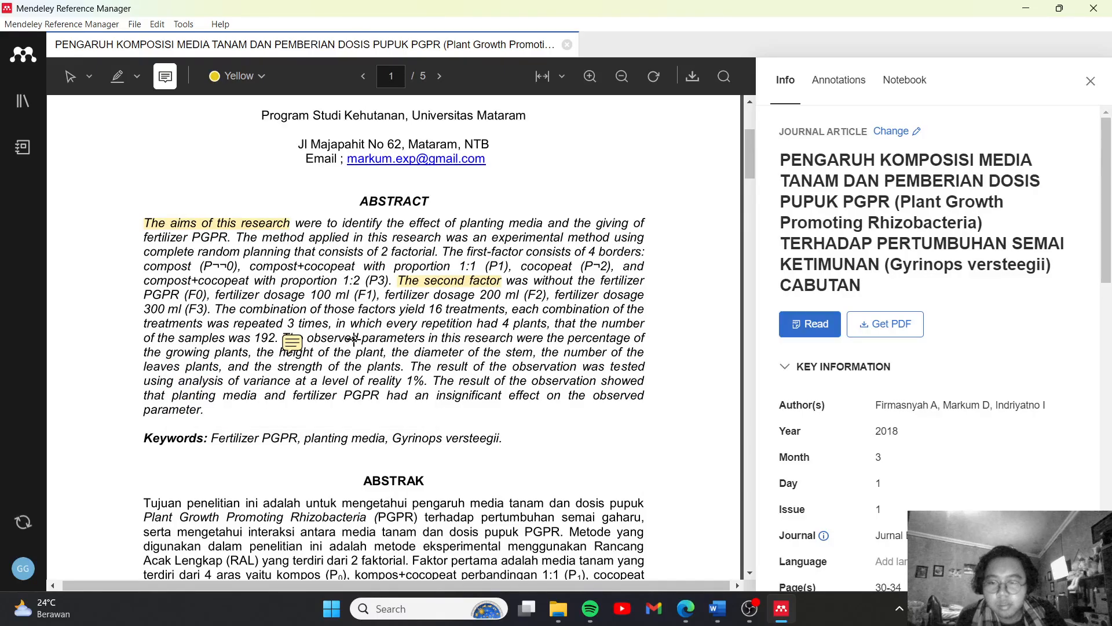
Switch to the Word document, write "abfjhabshjfhjdbfb" below the list and cite the first "PENGARUH KOMPOSISI MEDIA TANAM" reference after it with Mendeley Cite
{"action": "left_click", "coordinate": [717, 608]}
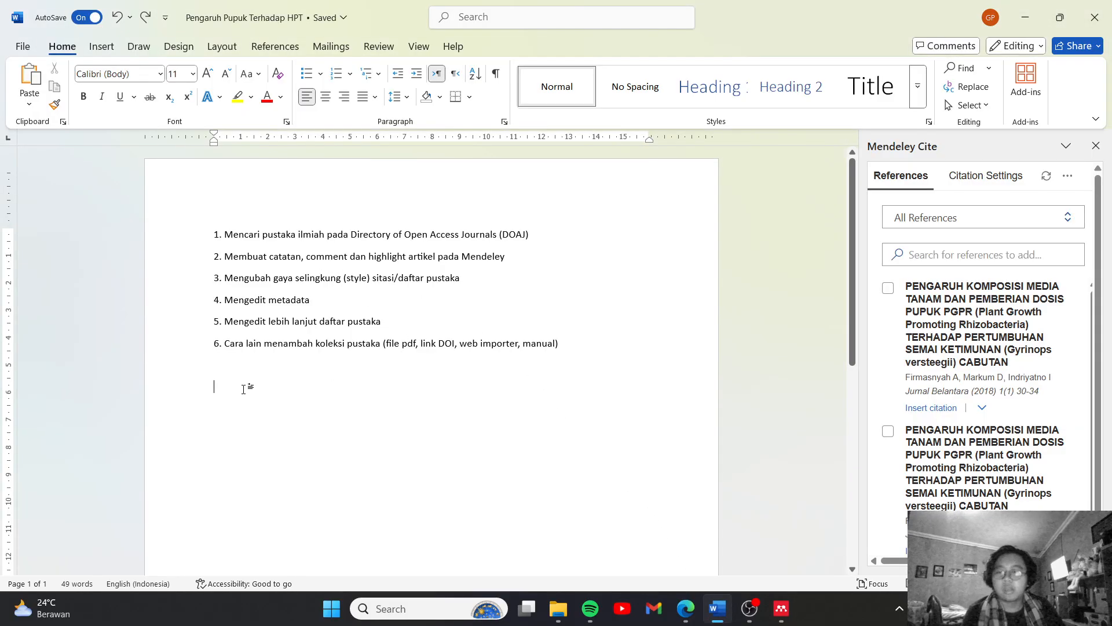
{"action": "type", "text": "abfjhabshjfhjdbfb"}
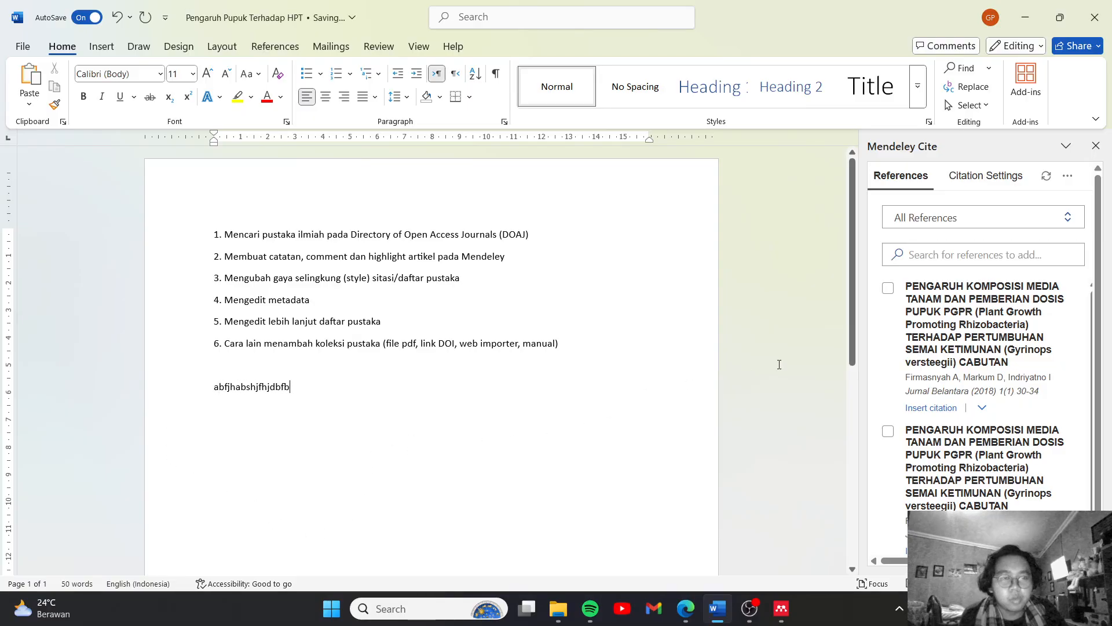
{"action": "left_click", "coordinate": [888, 288]}
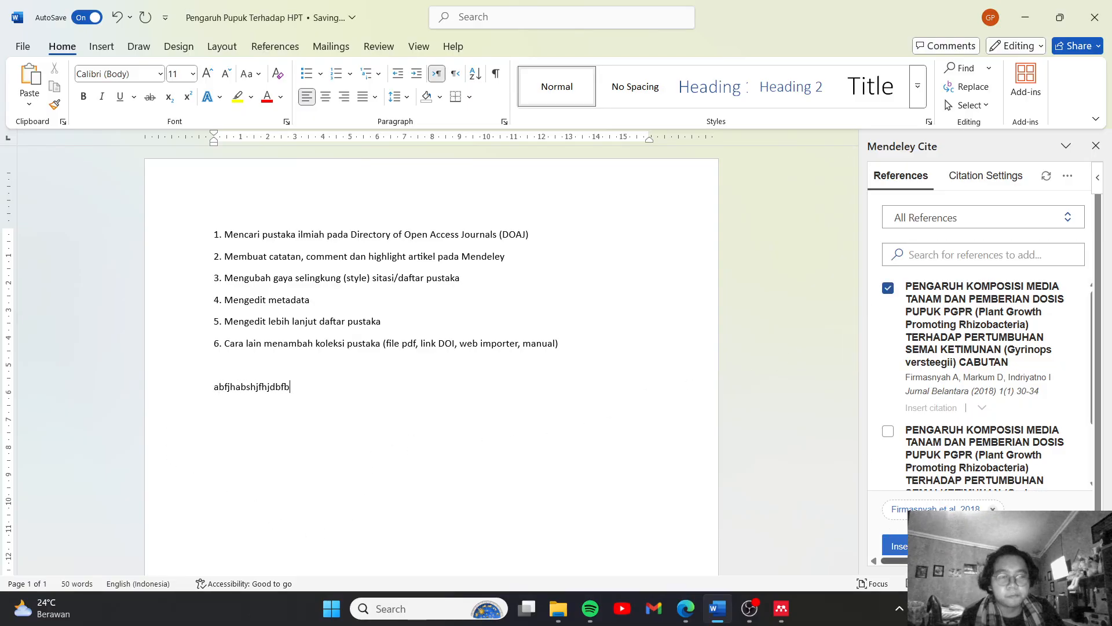
{"action": "left_click", "coordinate": [895, 545]}
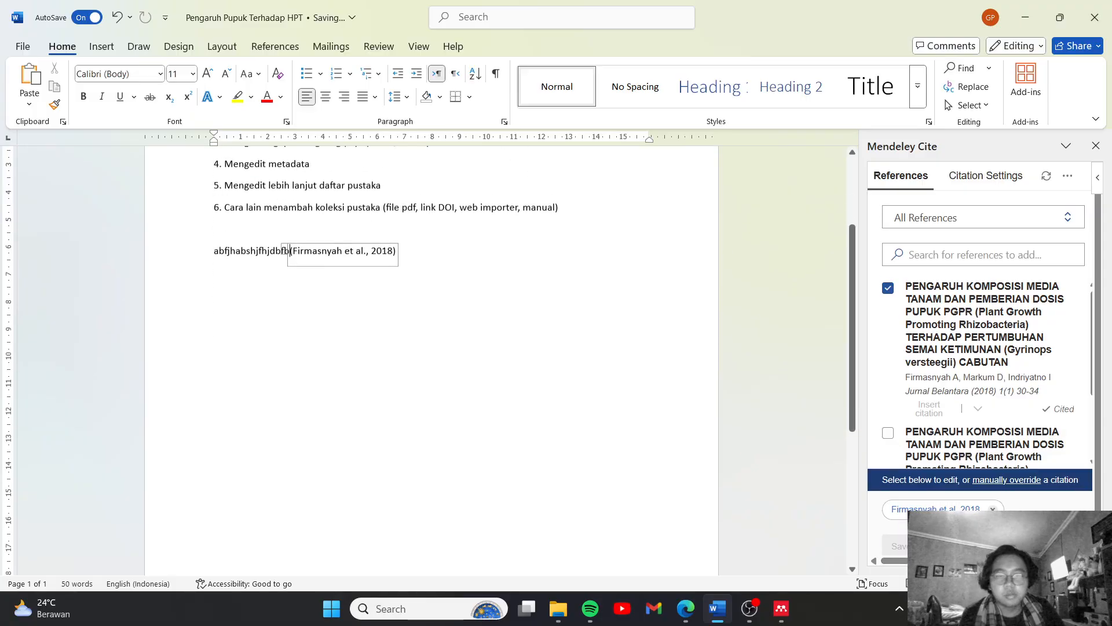
Add the heading "DAFTAR PUSTAKA" below the cited line and start a new line under it
{"action": "left_click", "coordinate": [252, 314]}
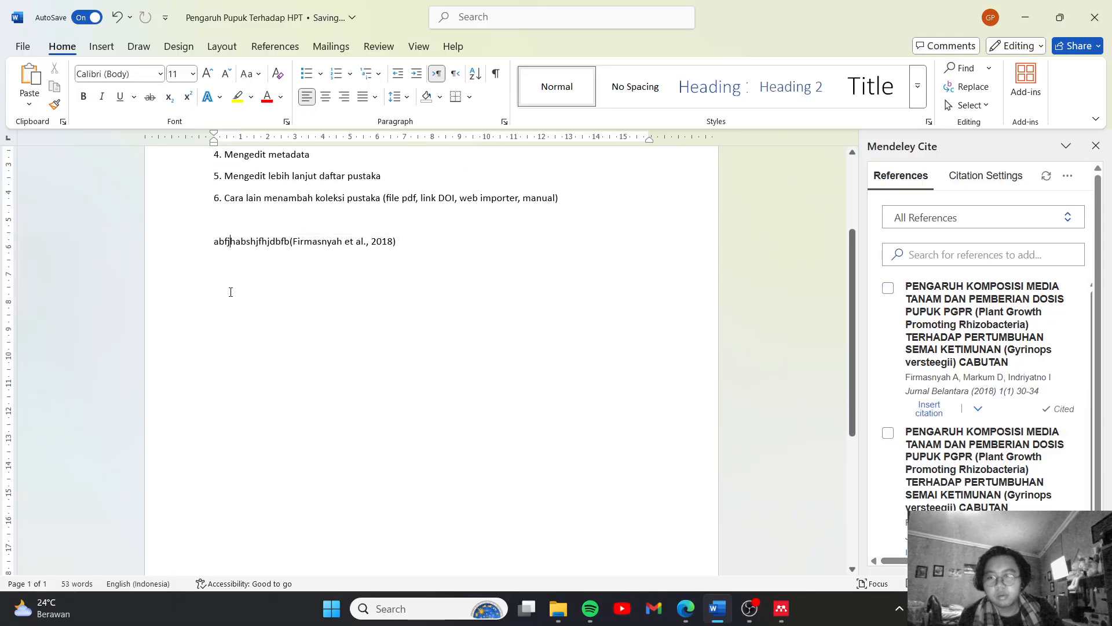
{"action": "key", "text": "Caps_Lock"}
{"action": "type", "text": "DAFTAR PUSTAKA"}
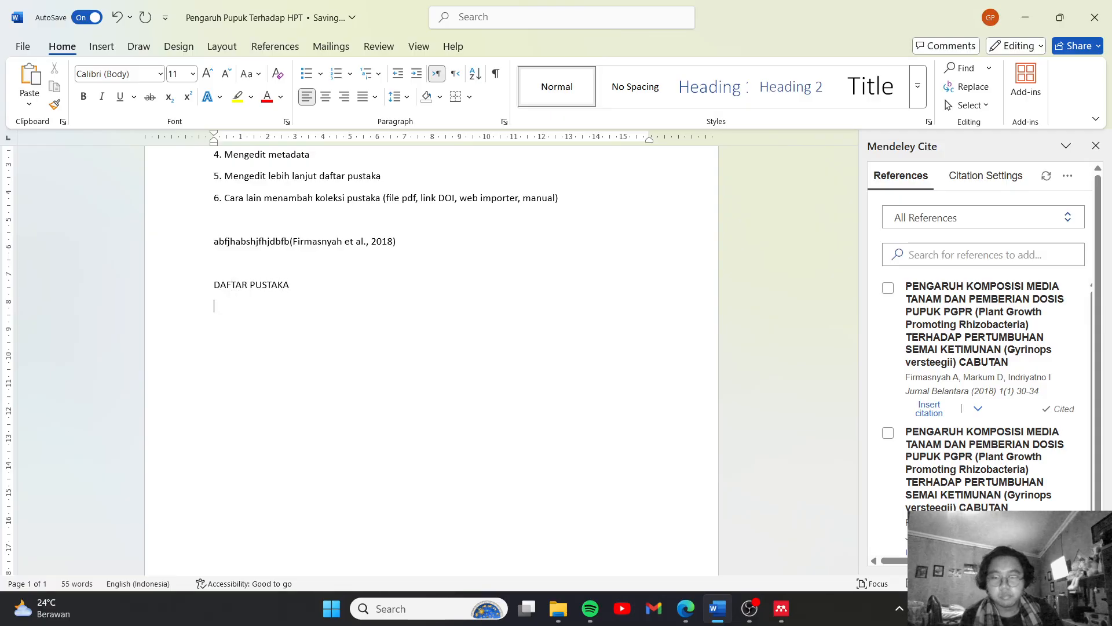
{"action": "key", "text": "Caps_Lock"}
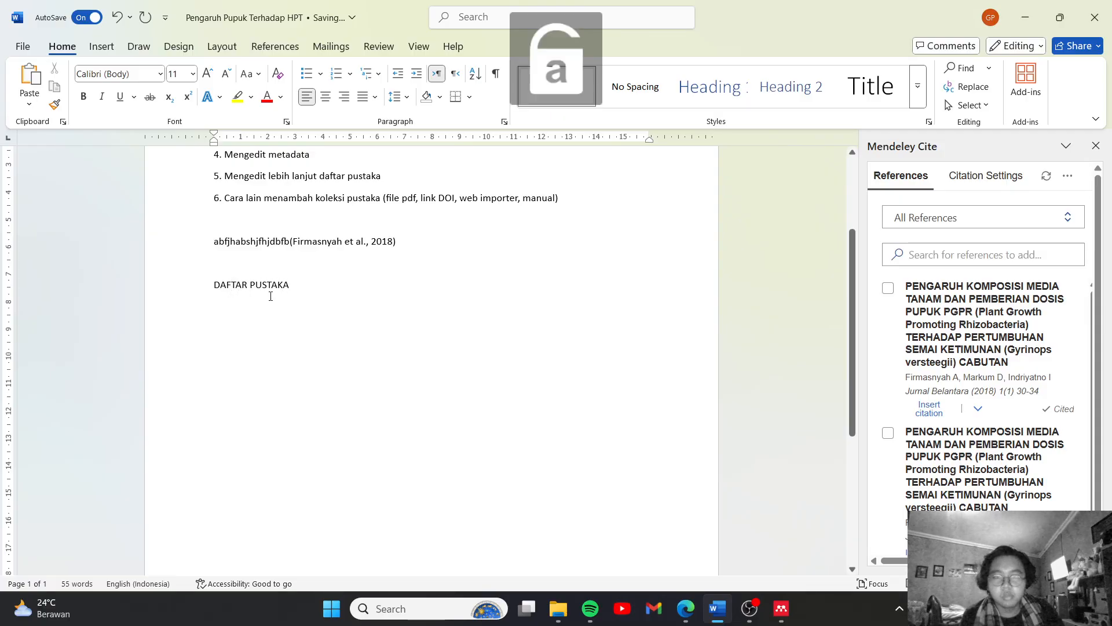
Insert the Mendeley Cite bibliography under the DAFTAR PUSTAKA heading
{"action": "left_click", "coordinate": [1067, 179]}
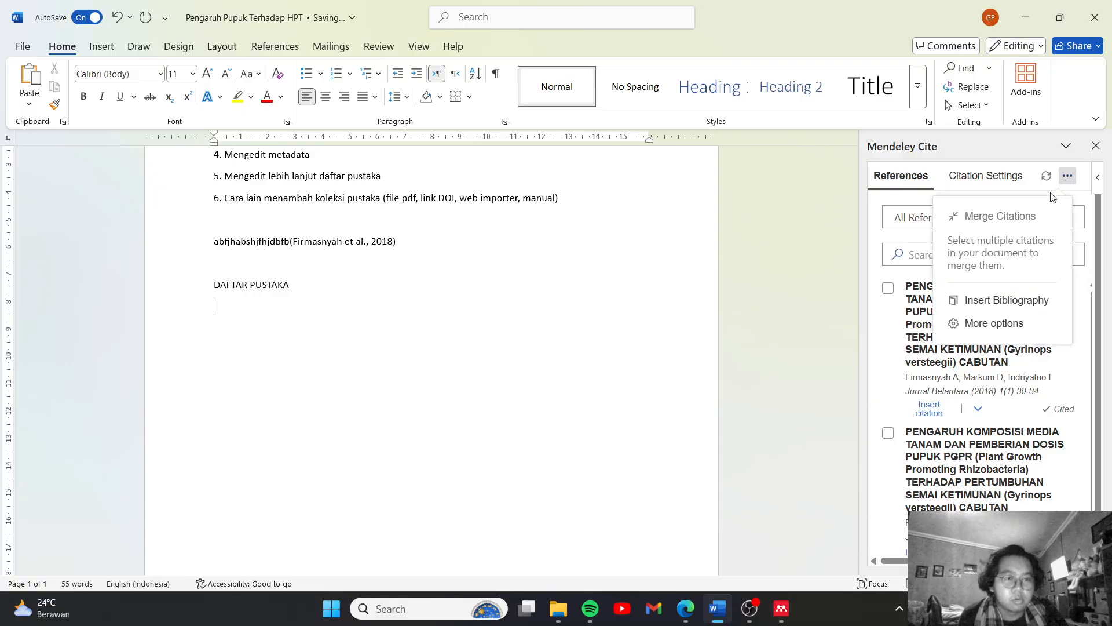
{"action": "left_click", "coordinate": [888, 289]}
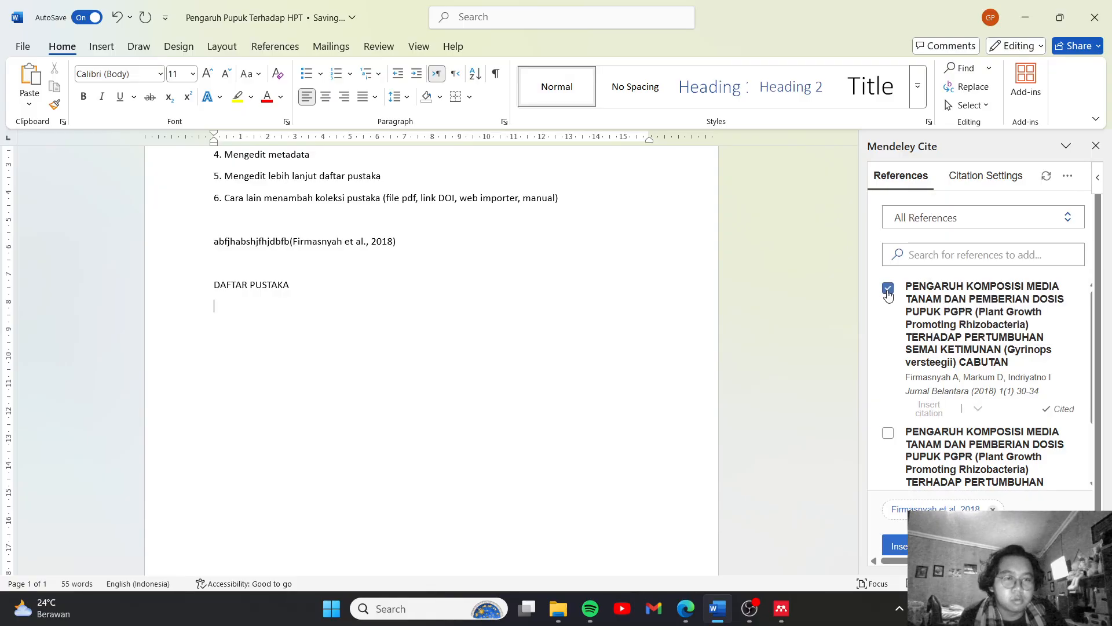
{"action": "left_click", "coordinate": [1067, 177]}
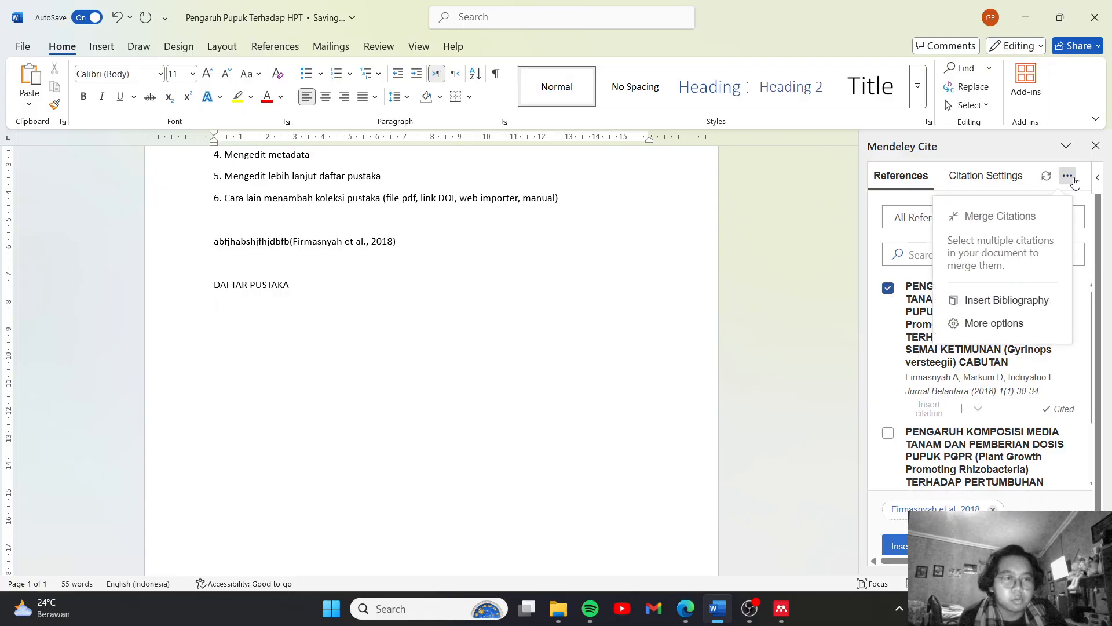
{"action": "left_click", "coordinate": [1003, 306]}
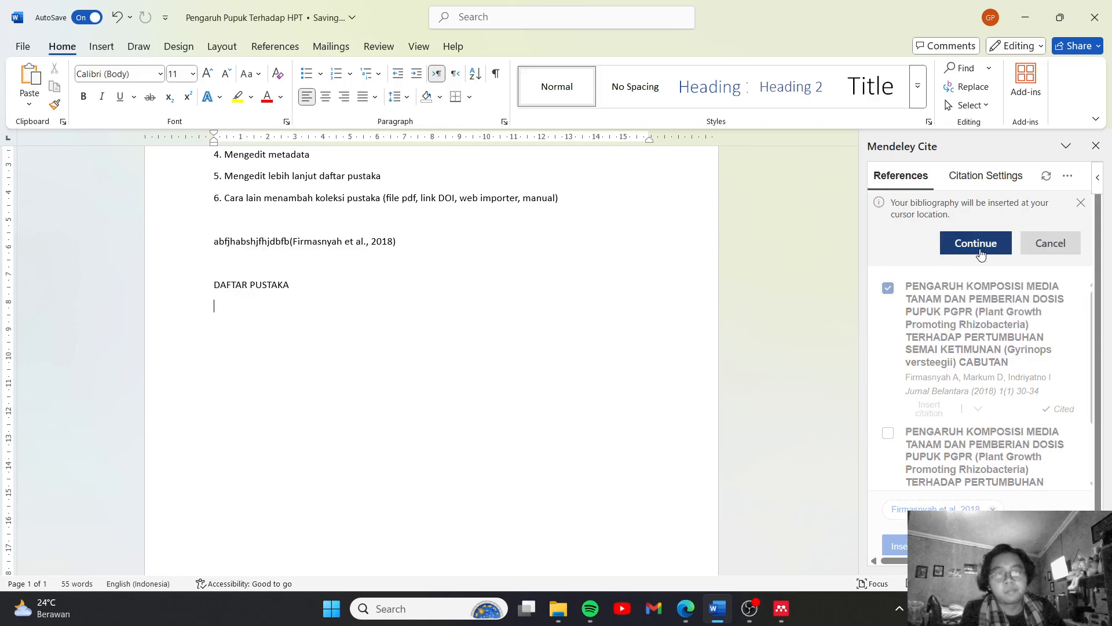
{"action": "left_click", "coordinate": [975, 243]}
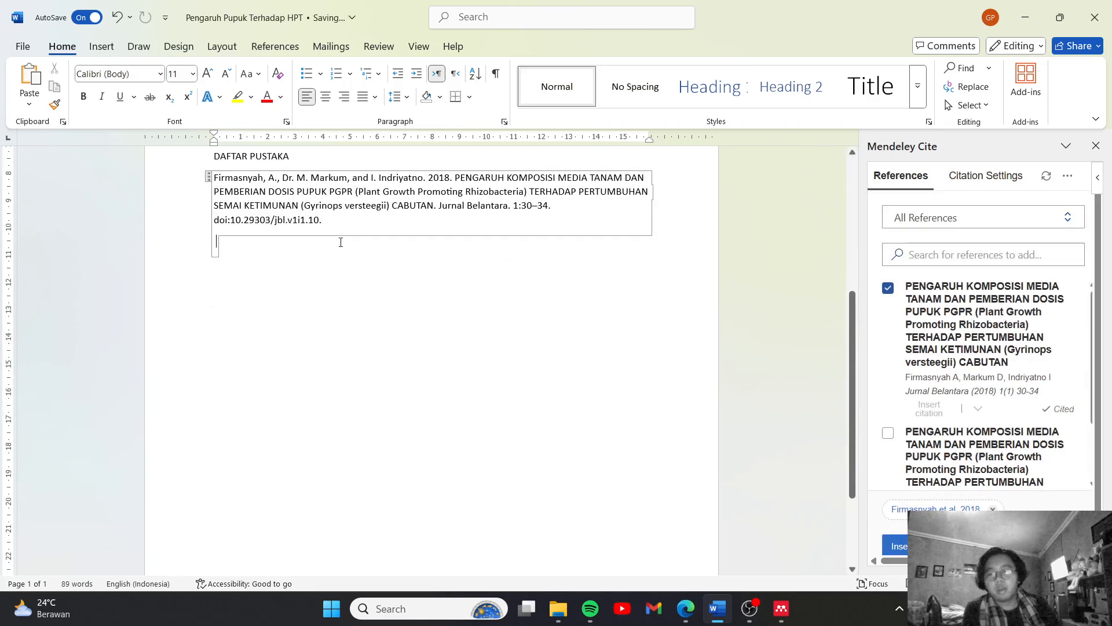
{"action": "scroll", "coordinate": [366, 239], "scroll_direction": "up", "scroll_amount": 2}
{"action": "scroll", "coordinate": [384, 241], "scroll_direction": "up", "scroll_amount": 5}
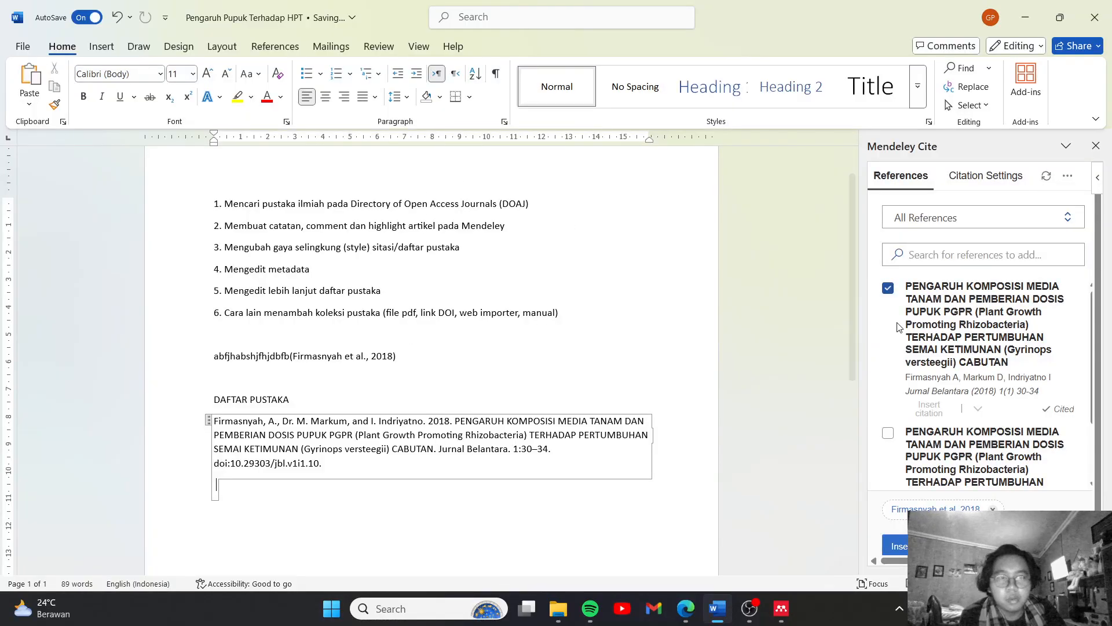
Examine the citation styles offered in the Mendeley Cite citation settings, including the search for another style
{"action": "left_click", "coordinate": [979, 179]}
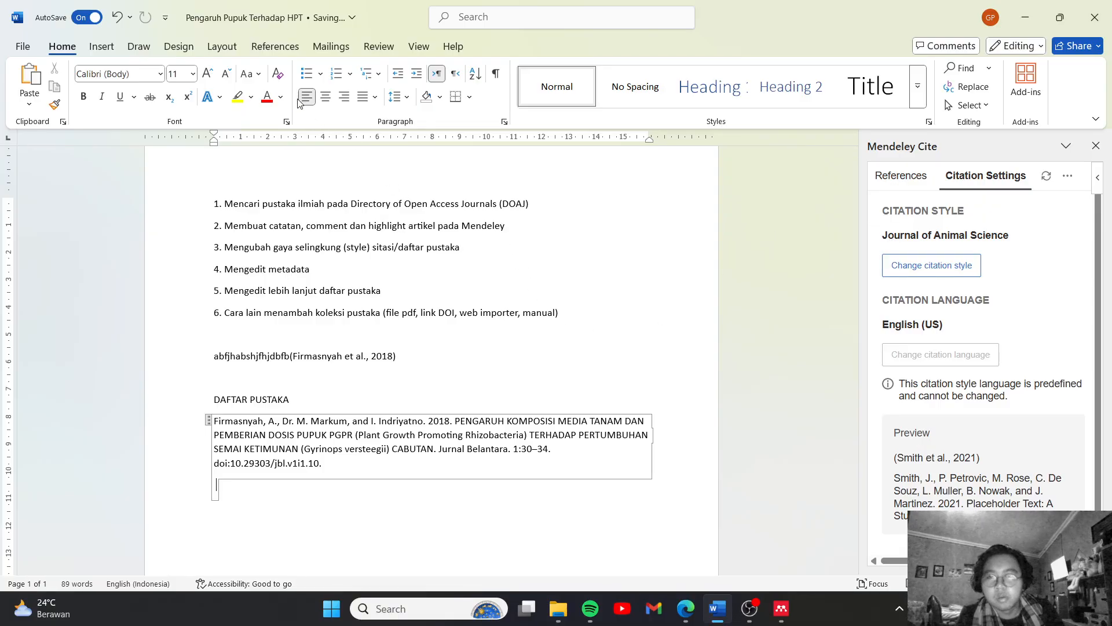
{"action": "left_click", "coordinate": [933, 267]}
{"action": "scroll", "coordinate": [948, 442], "scroll_direction": "down", "scroll_amount": 4}
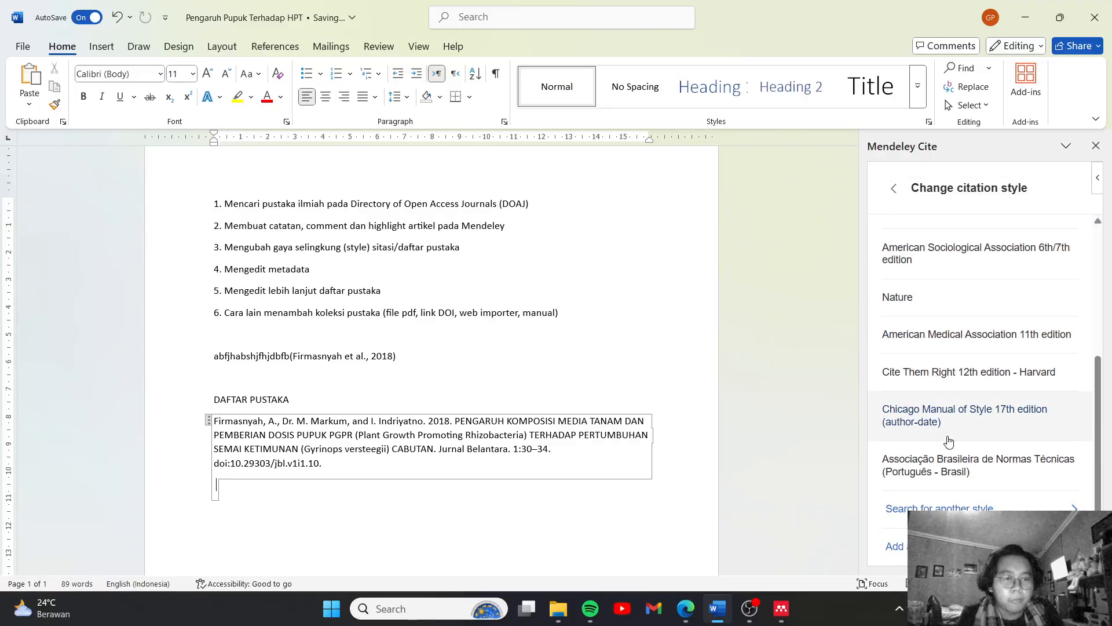
{"action": "left_click", "coordinate": [964, 508]}
{"action": "left_click", "coordinate": [894, 189]}
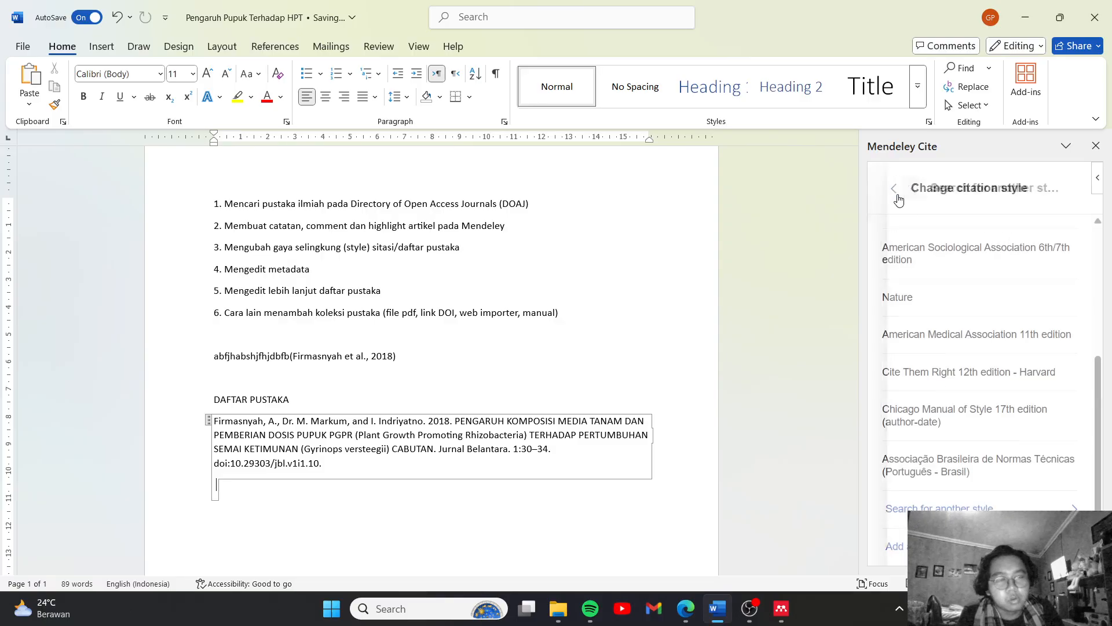
{"action": "left_click", "coordinate": [895, 191]}
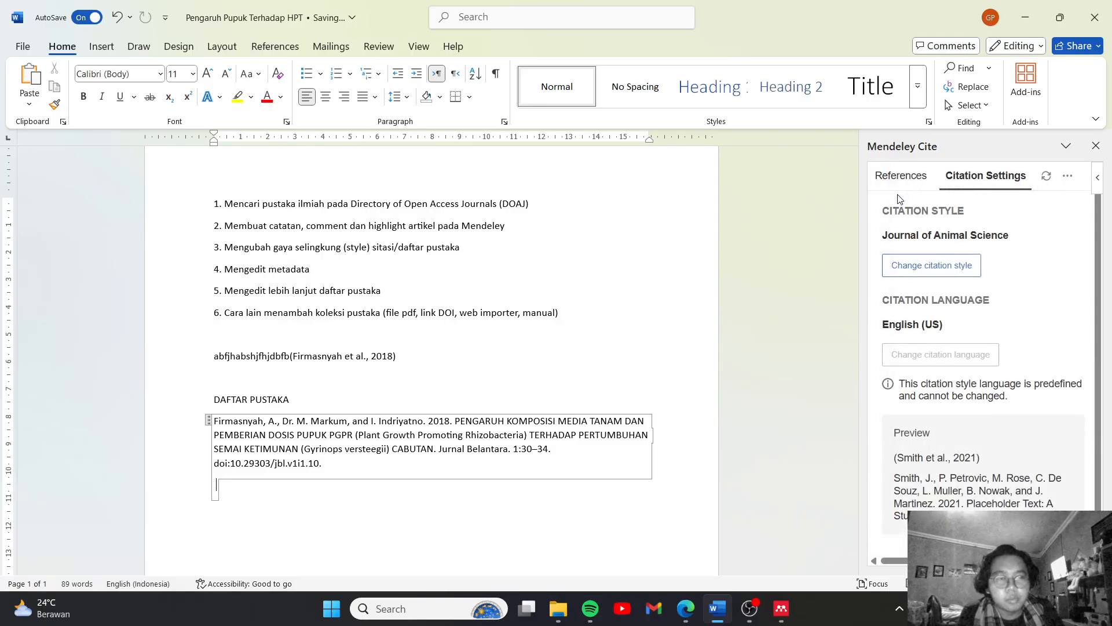
{"action": "left_click", "coordinate": [933, 275]}
Look through Word's own list of citation and bibliography styles without changing the style
{"action": "left_click", "coordinate": [463, 247]}
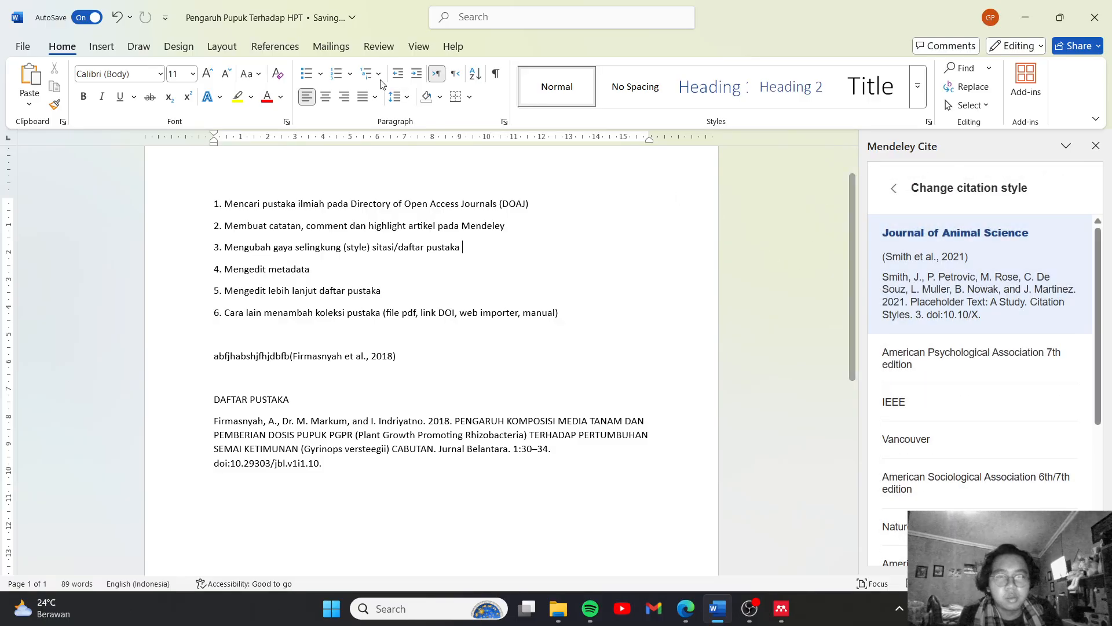
{"action": "left_click", "coordinate": [275, 46]}
{"action": "left_click", "coordinate": [397, 86]}
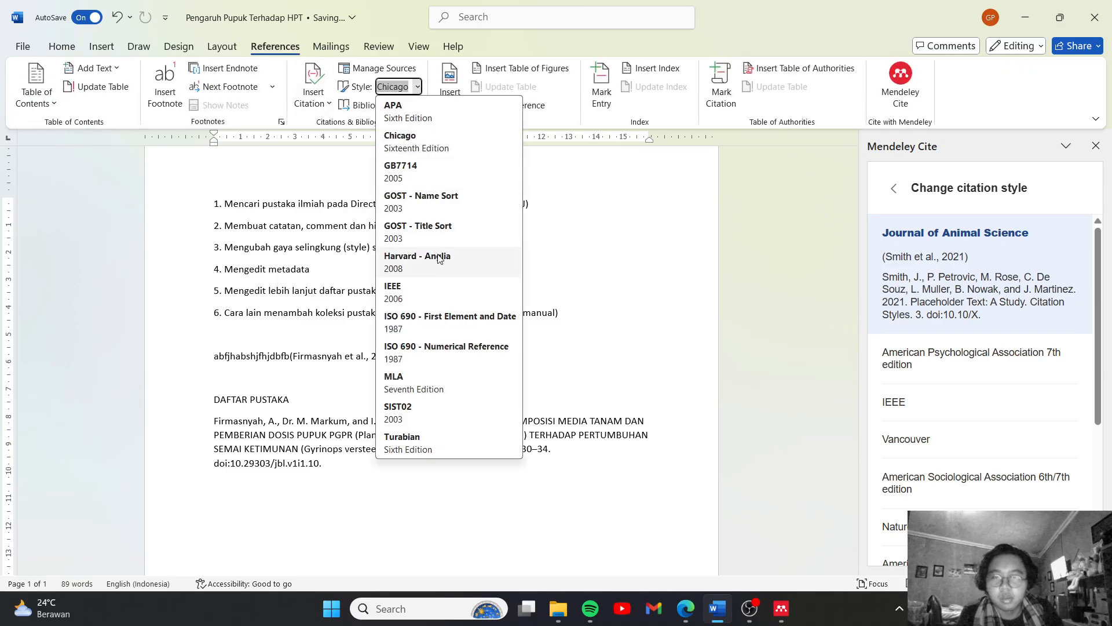
{"action": "left_click", "coordinate": [769, 261]}
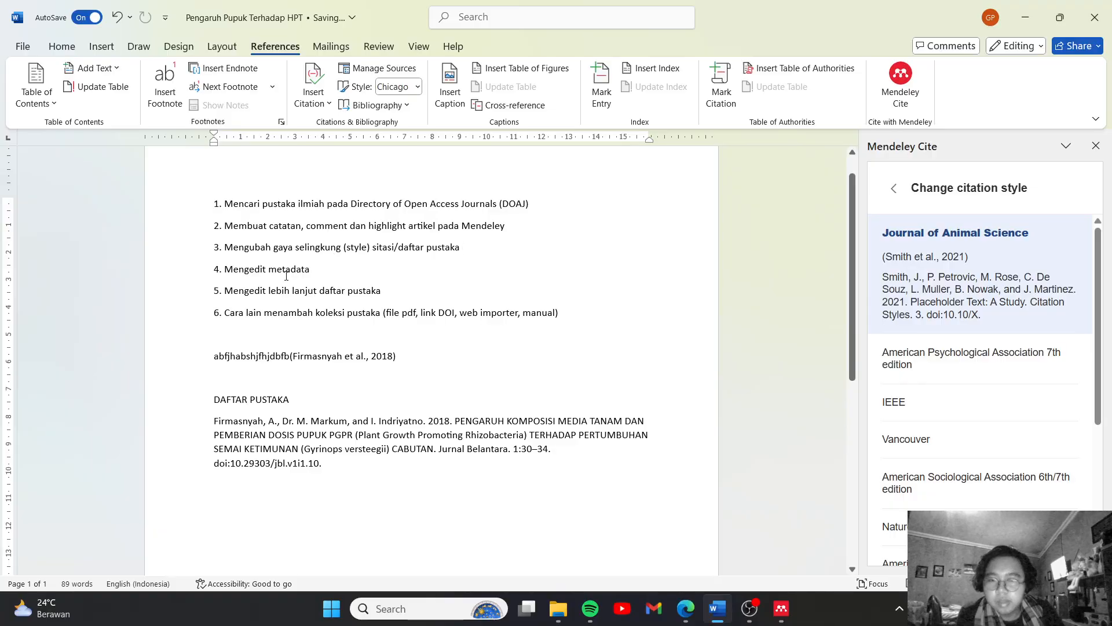
Switch to Mendeley Reference Manager and examine the article's editable metadata, from title and key information to identifiers and access
{"action": "left_click", "coordinate": [781, 607]}
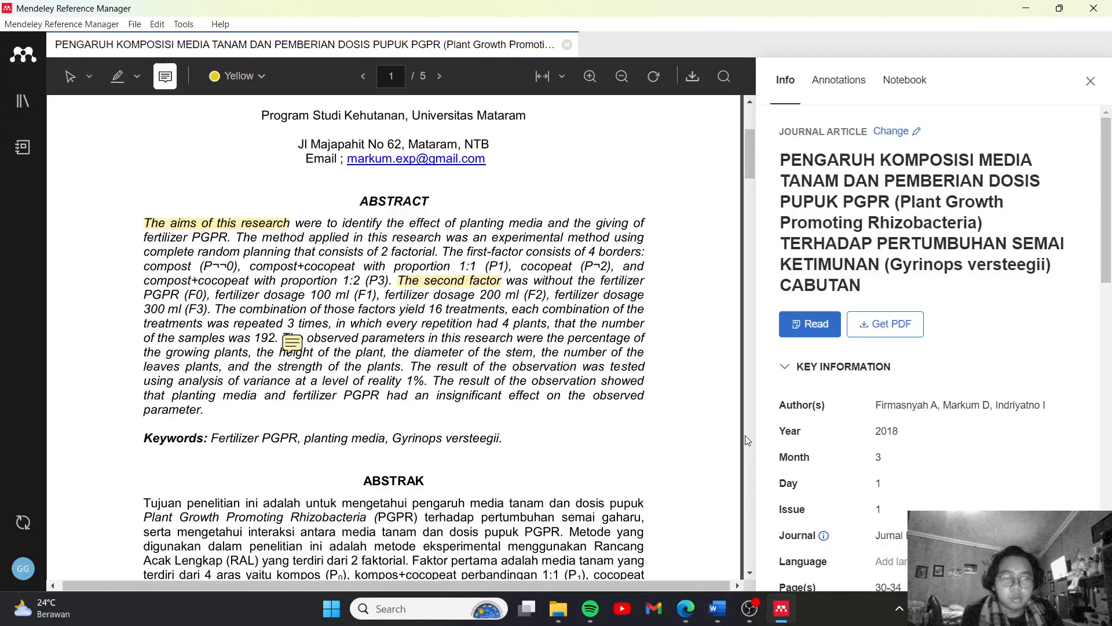
{"action": "scroll", "coordinate": [923, 466], "scroll_direction": "down", "scroll_amount": 4}
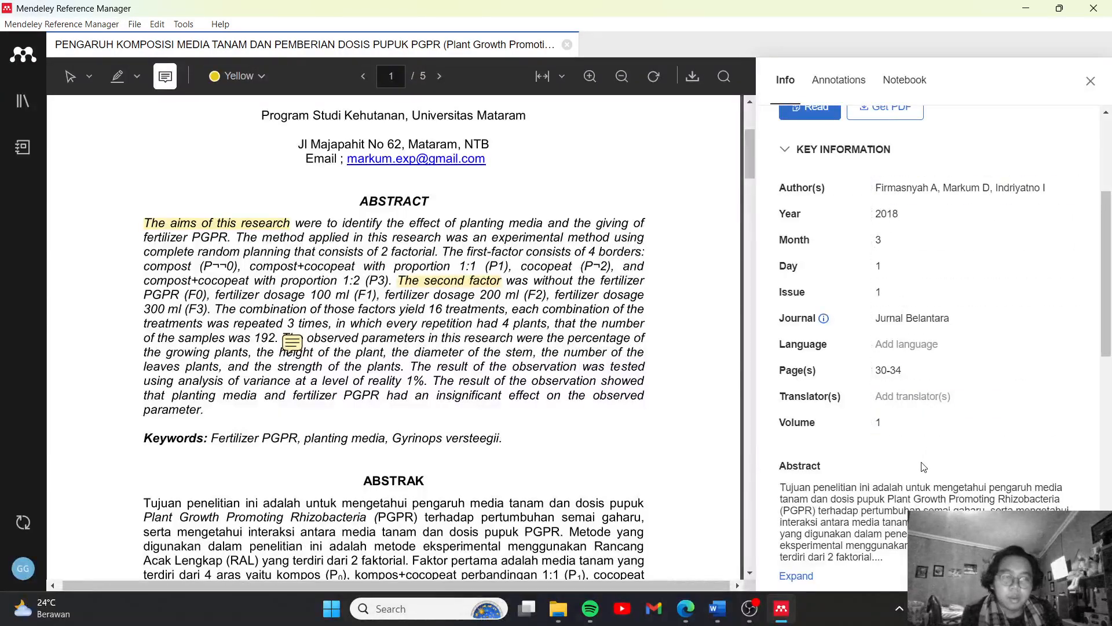
{"action": "scroll", "coordinate": [923, 467], "scroll_direction": "up", "scroll_amount": 4}
{"action": "scroll", "coordinate": [935, 245], "scroll_direction": "down", "scroll_amount": 10}
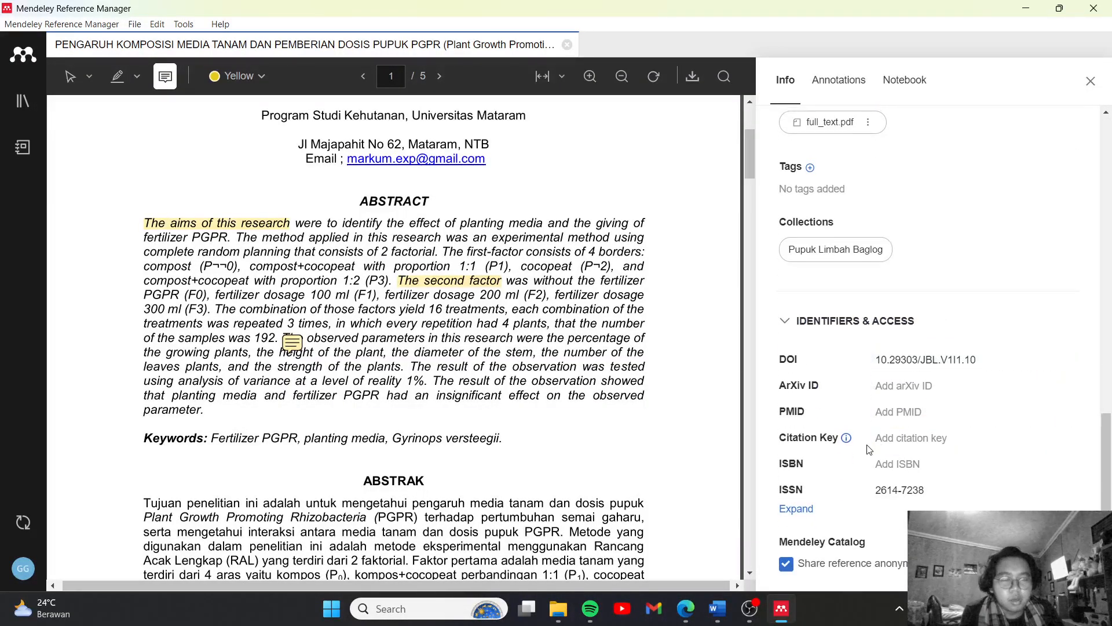
{"action": "scroll", "coordinate": [939, 364], "scroll_direction": "up", "scroll_amount": 10}
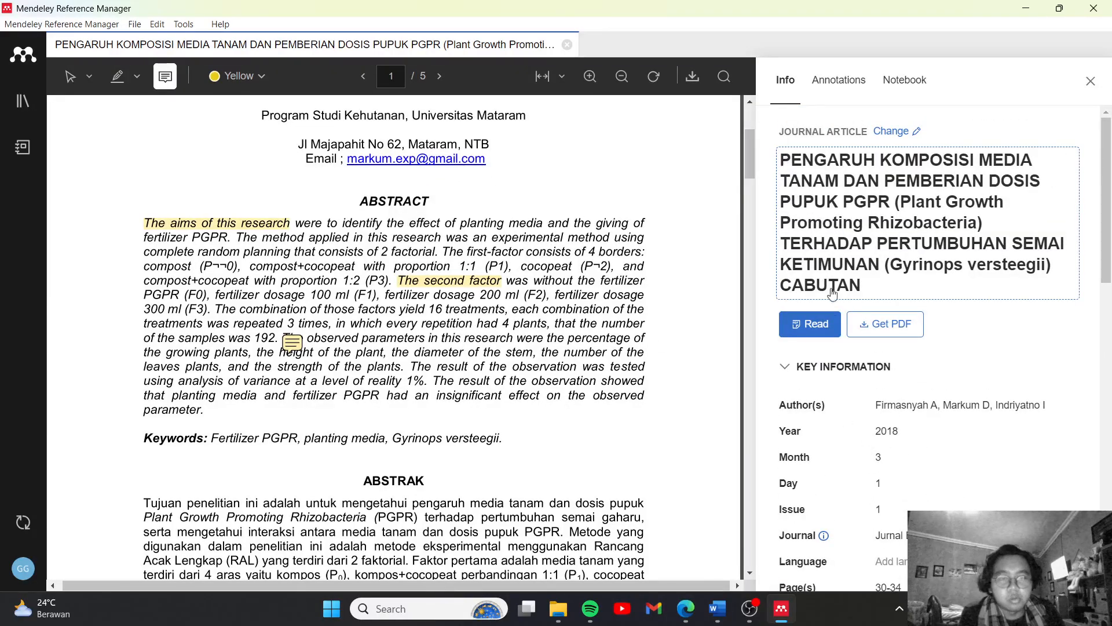
{"action": "scroll", "coordinate": [857, 368], "scroll_direction": "down", "scroll_amount": 3}
{"action": "scroll", "coordinate": [861, 371], "scroll_direction": "up", "scroll_amount": 3}
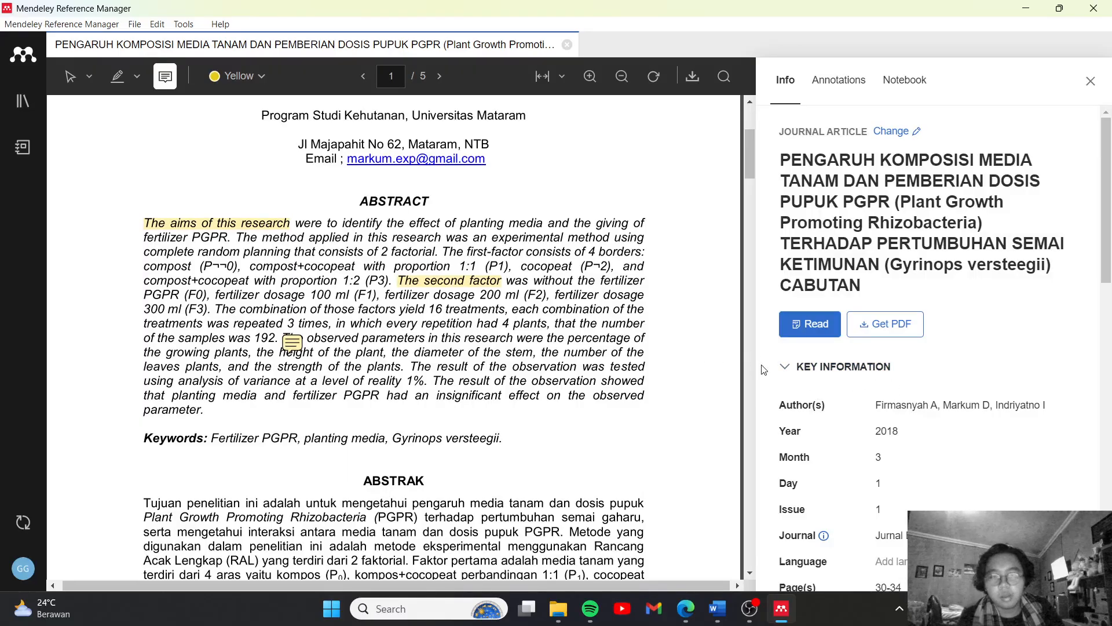
{"action": "left_click", "coordinate": [784, 367]}
{"action": "left_click", "coordinate": [785, 370]}
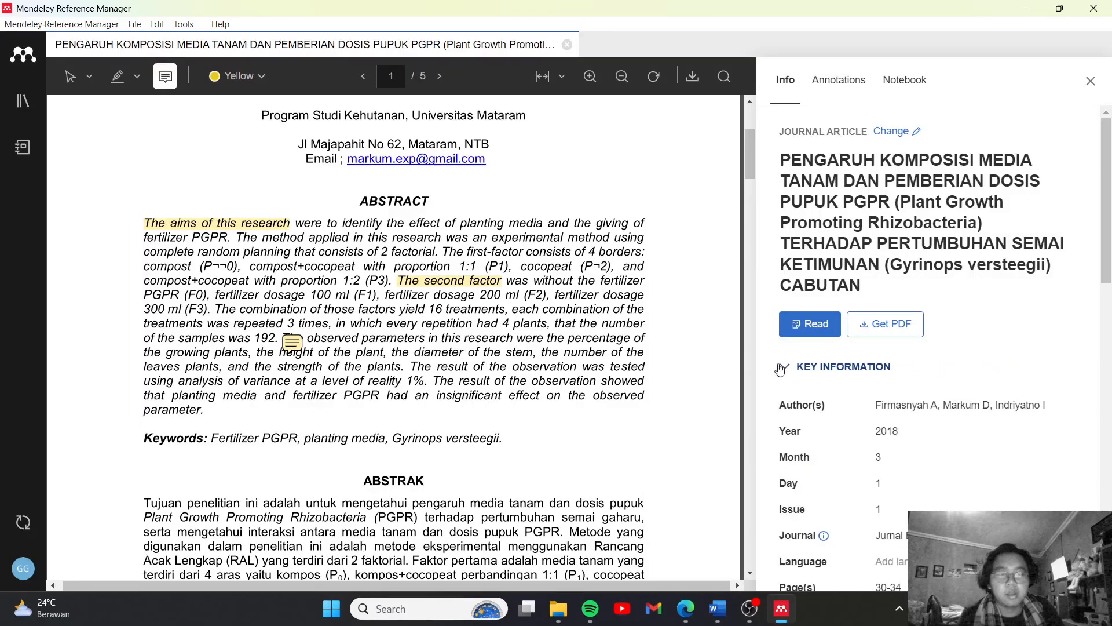
{"action": "scroll", "coordinate": [805, 380], "scroll_direction": "down", "scroll_amount": 3}
{"action": "scroll", "coordinate": [669, 349], "scroll_direction": "down", "scroll_amount": 3}
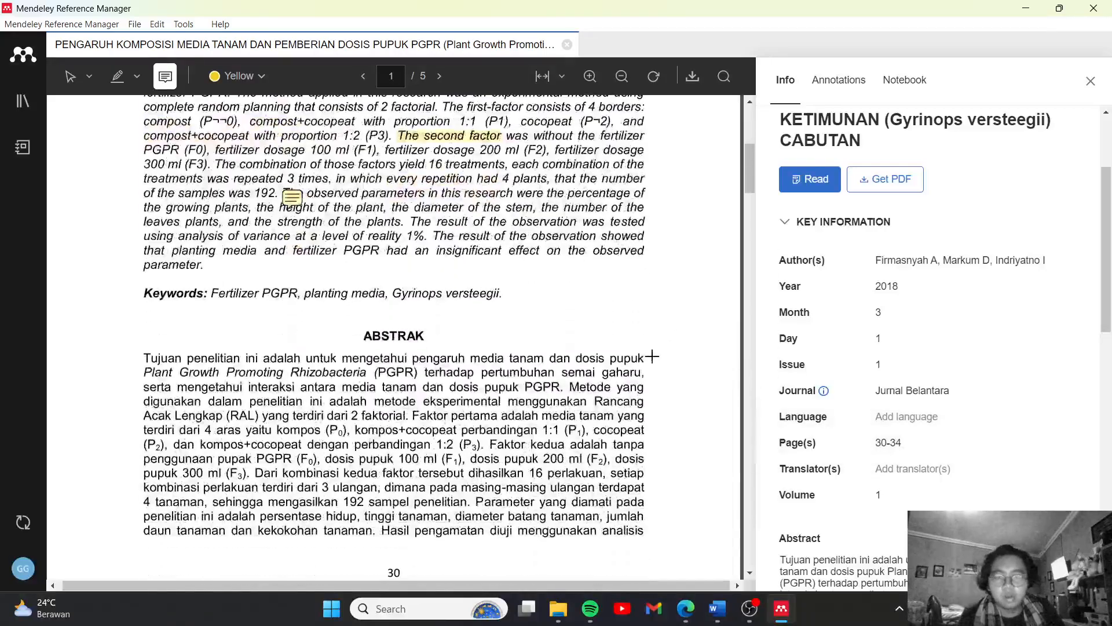
{"action": "scroll", "coordinate": [884, 474], "scroll_direction": "up", "scroll_amount": 3}
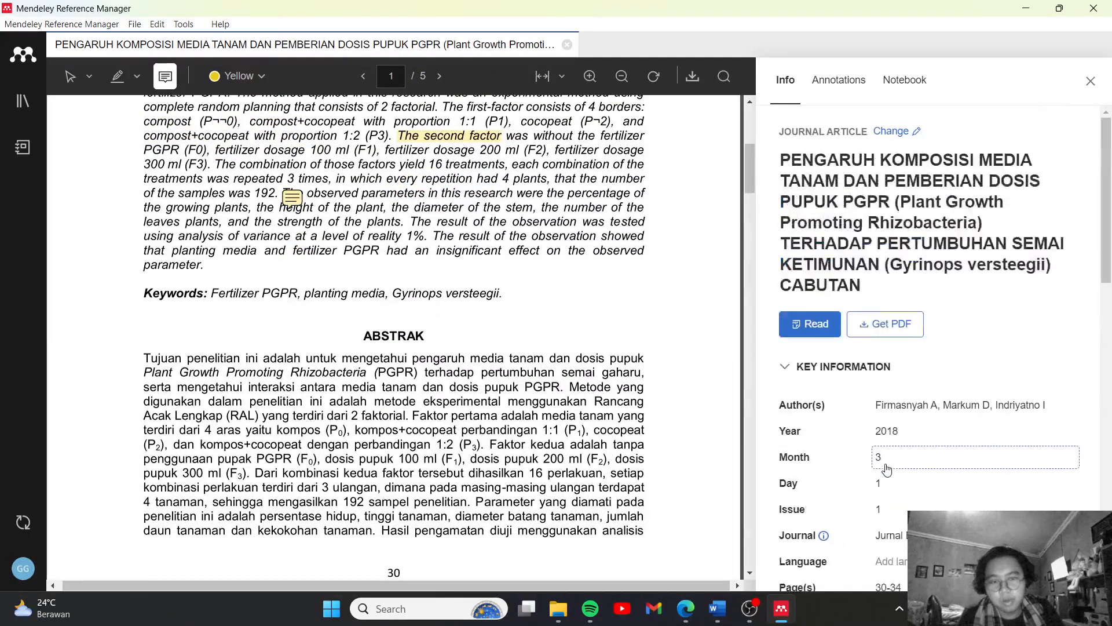
{"action": "left_click", "coordinate": [728, 593]}
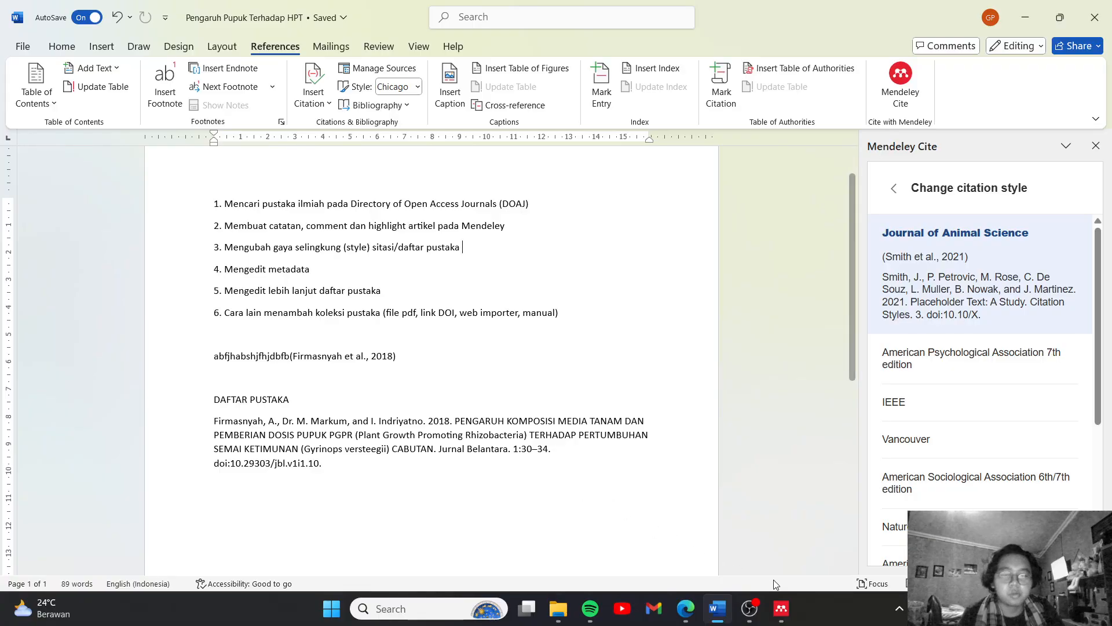
{"action": "mouse_move", "coordinate": [779, 607]}
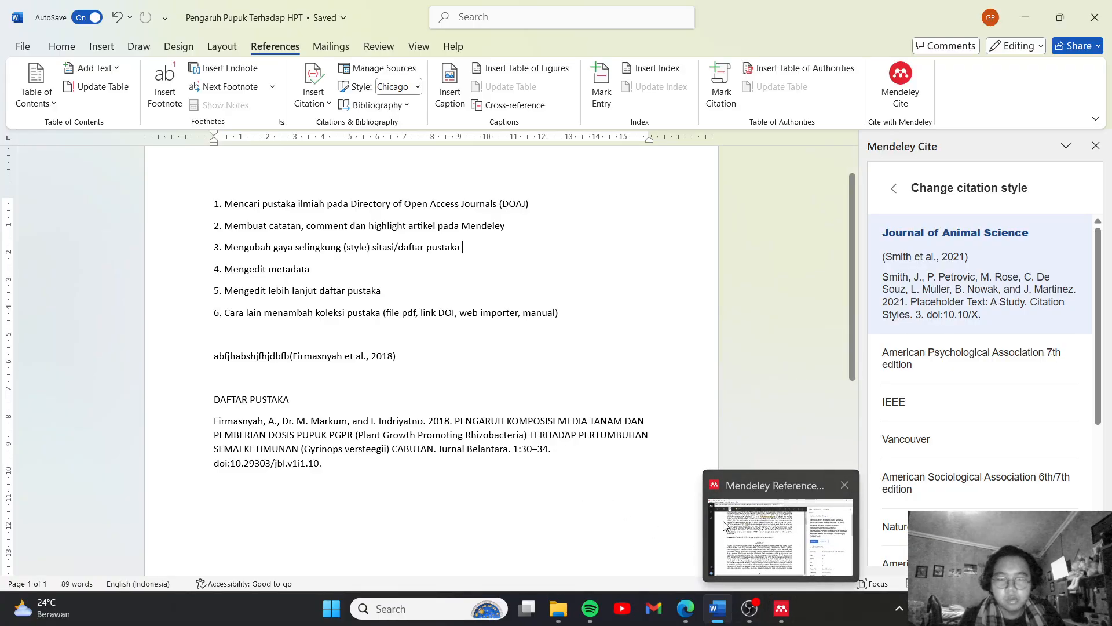
{"action": "left_click", "coordinate": [780, 607]}
{"action": "scroll", "coordinate": [643, 442], "scroll_direction": "up", "scroll_amount": 1}
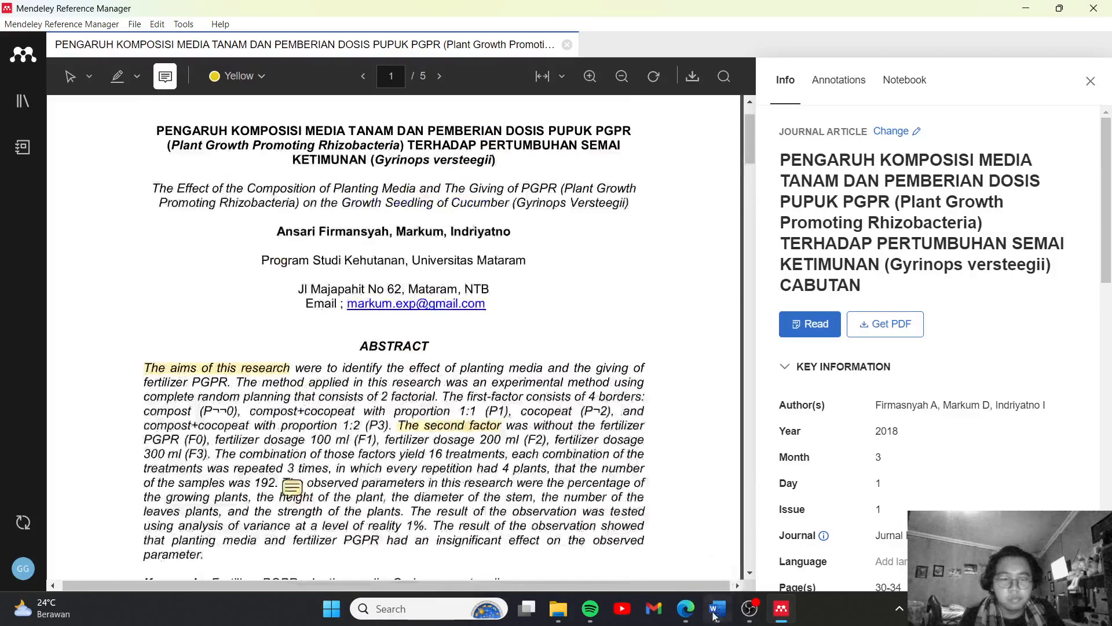
Switch to the Word document and close and reopen the Mendeley Cite pane beside the bibliography
{"action": "left_click", "coordinate": [718, 609]}
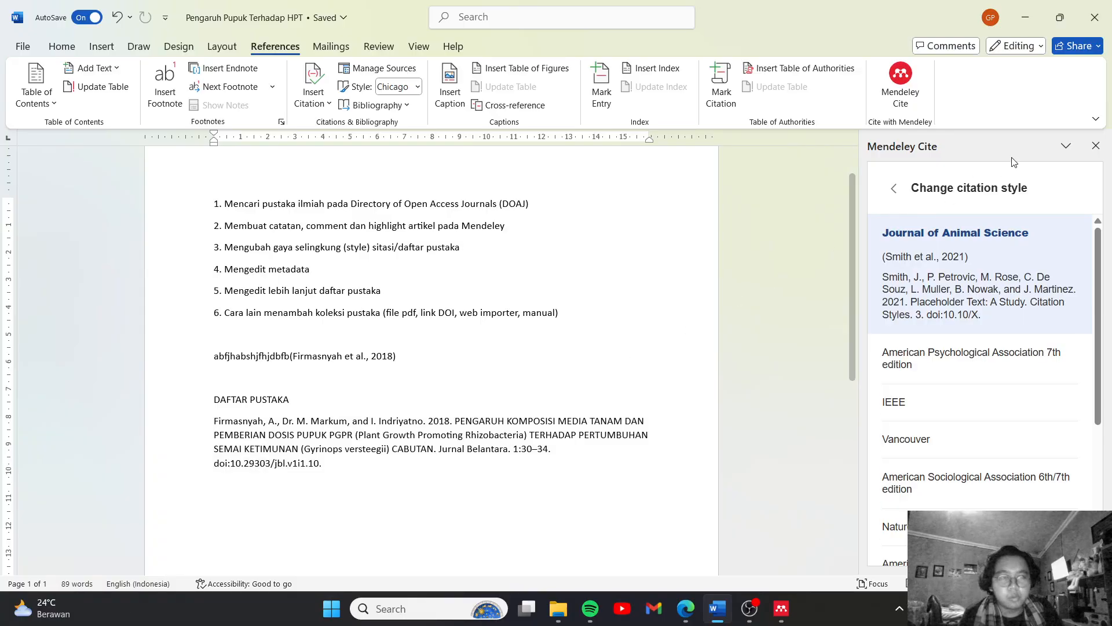
{"action": "left_click", "coordinate": [1095, 145]}
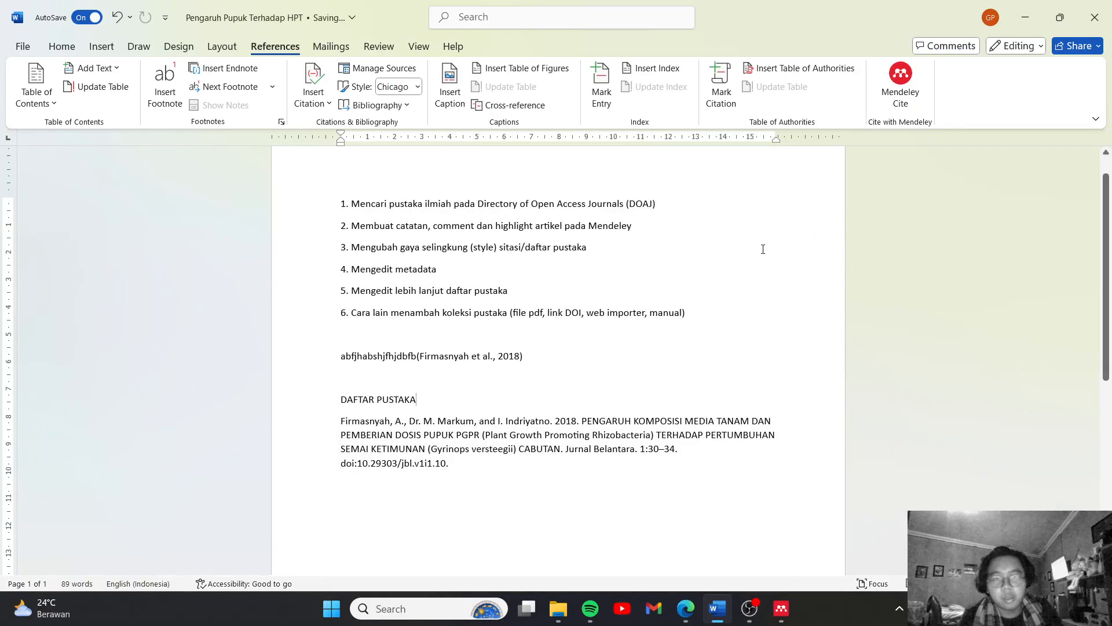
{"action": "left_click", "coordinate": [900, 84]}
{"action": "scroll", "coordinate": [566, 453], "scroll_direction": "up", "scroll_amount": 1}
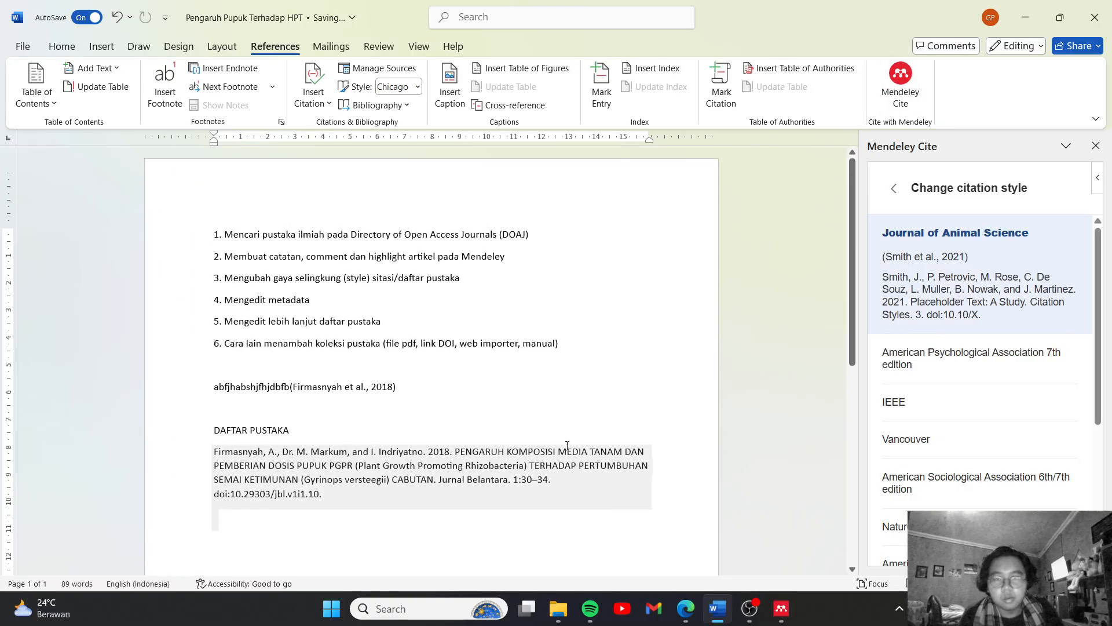
{"action": "scroll", "coordinate": [540, 407], "scroll_direction": "down", "scroll_amount": 1}
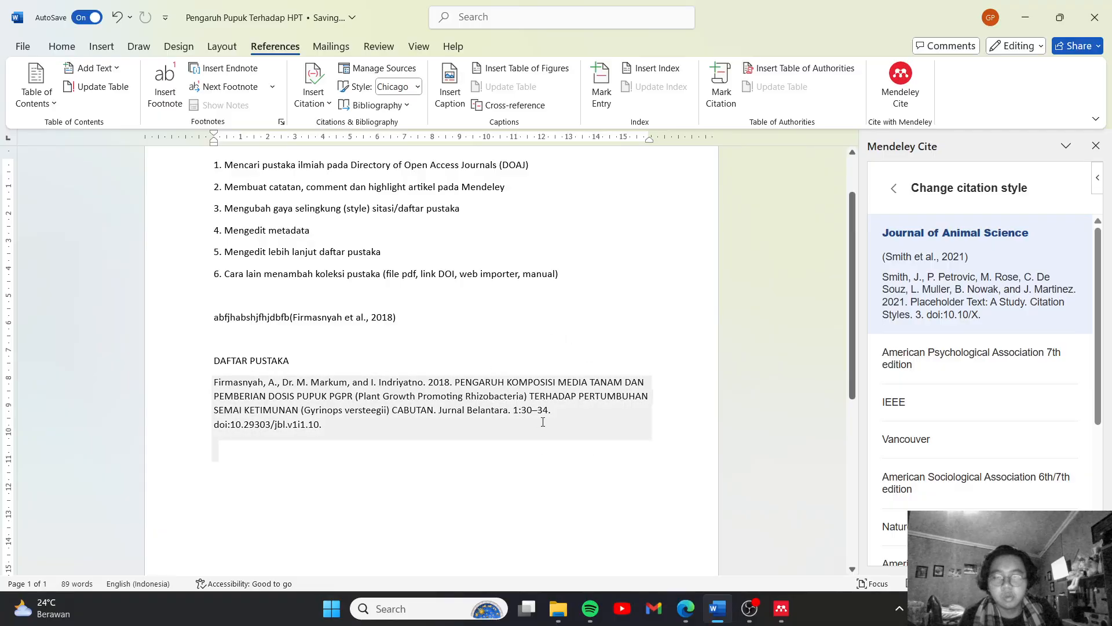
{"action": "scroll", "coordinate": [427, 321], "scroll_direction": "up", "scroll_amount": 1}
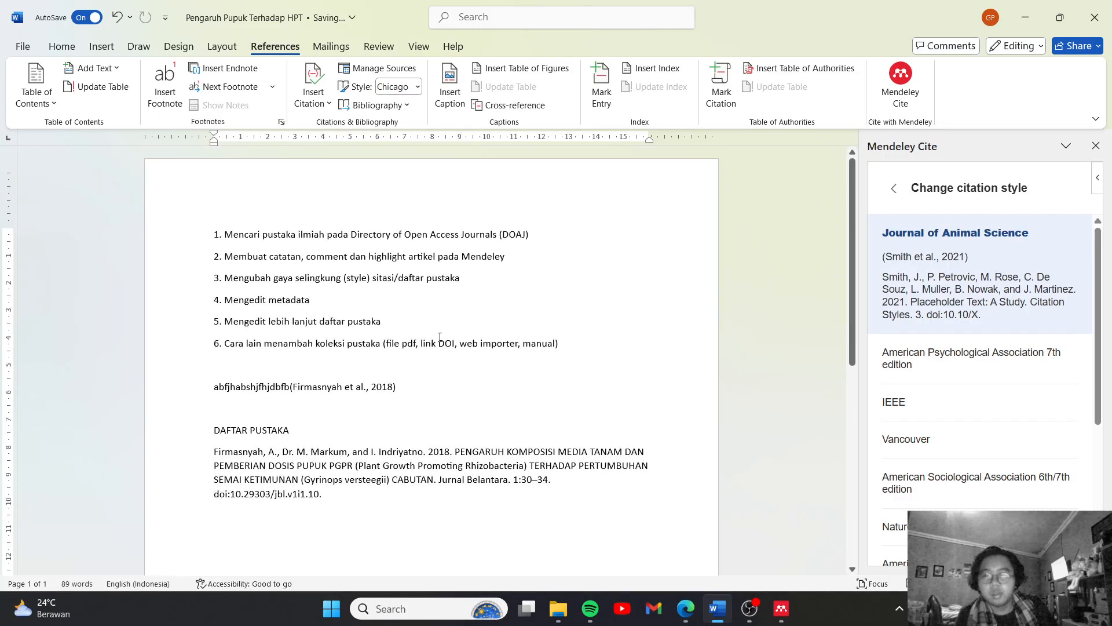
Add the text ". hal tersebut sesuai dengan" directly behind the in-text citation
{"action": "left_click", "coordinate": [466, 401]}
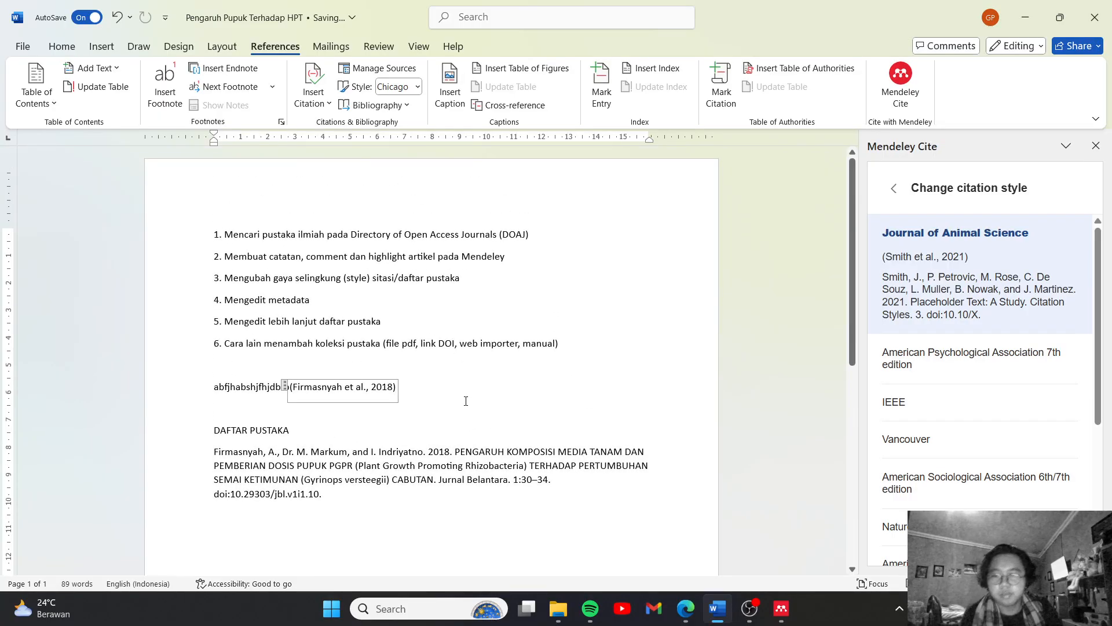
{"action": "type", "text": "h"}
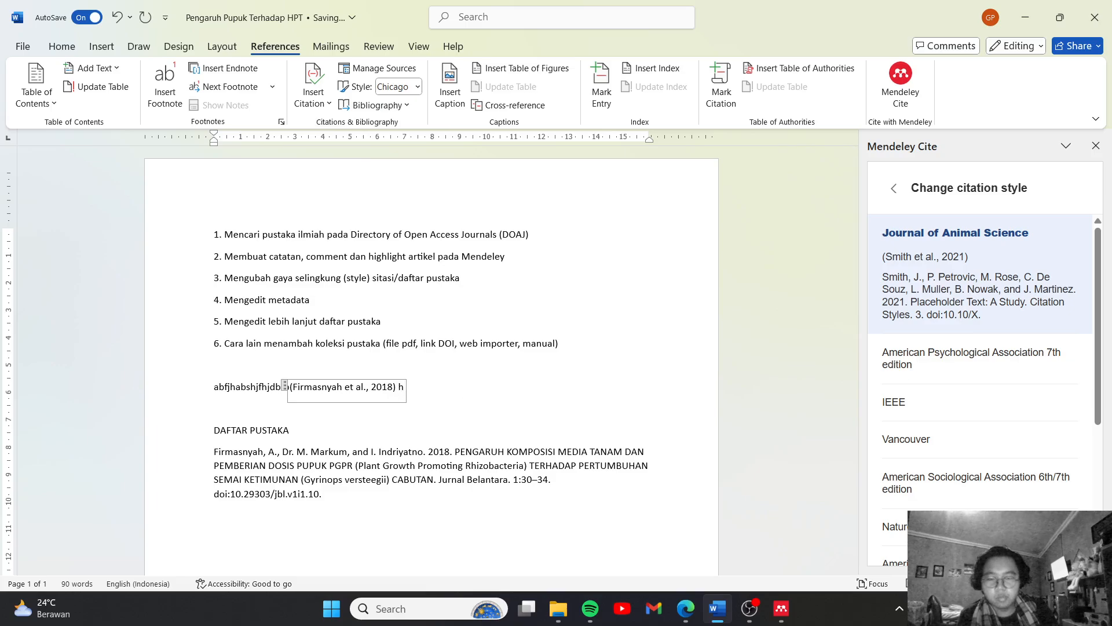
{"action": "key", "text": "BackSpace"}
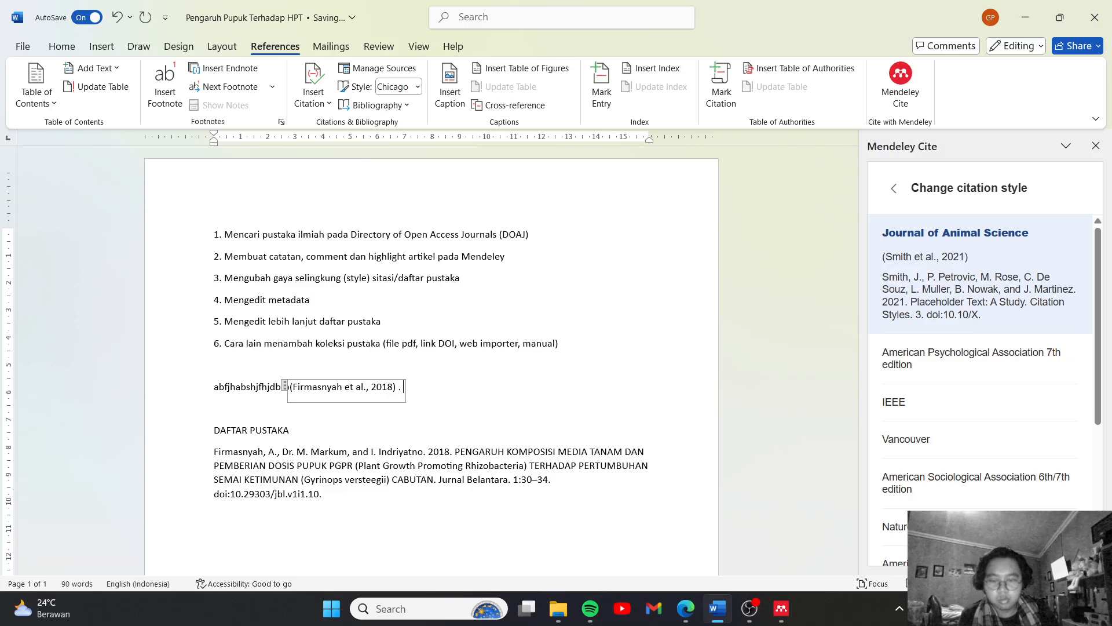
{"action": "type", "text": ". hal terse"}
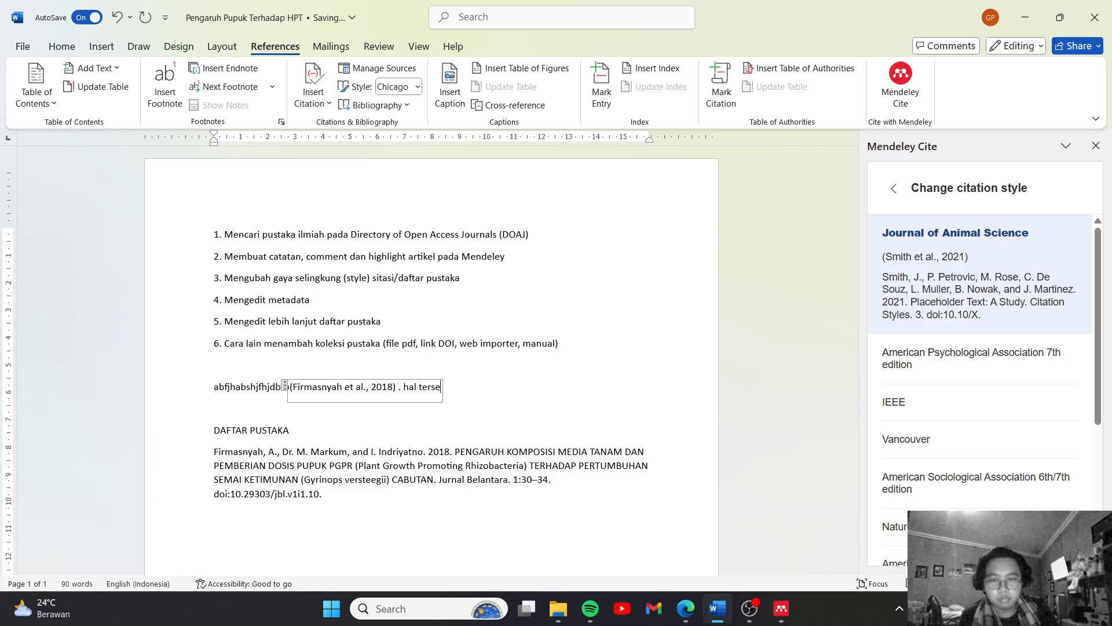
{"action": "type", "text": "but sesuai dengan"}
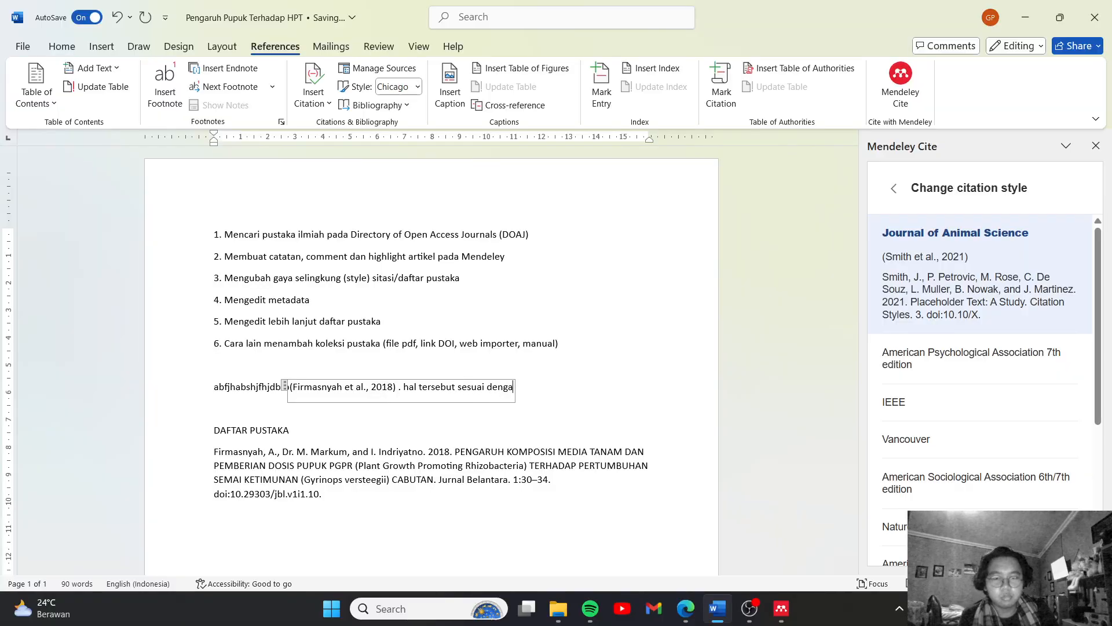
Swap the source of the in-text citation for the library's second entry of the same PGPR article and save the citation
{"action": "left_click", "coordinate": [895, 190]}
{"action": "left_click", "coordinate": [901, 176]}
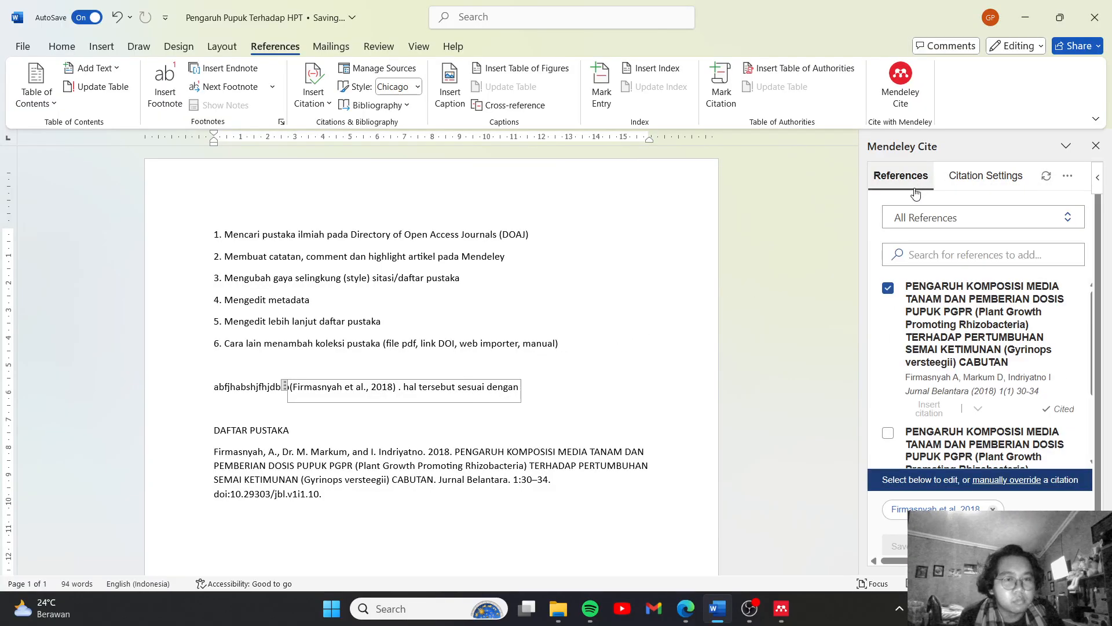
{"action": "left_click", "coordinate": [921, 509]}
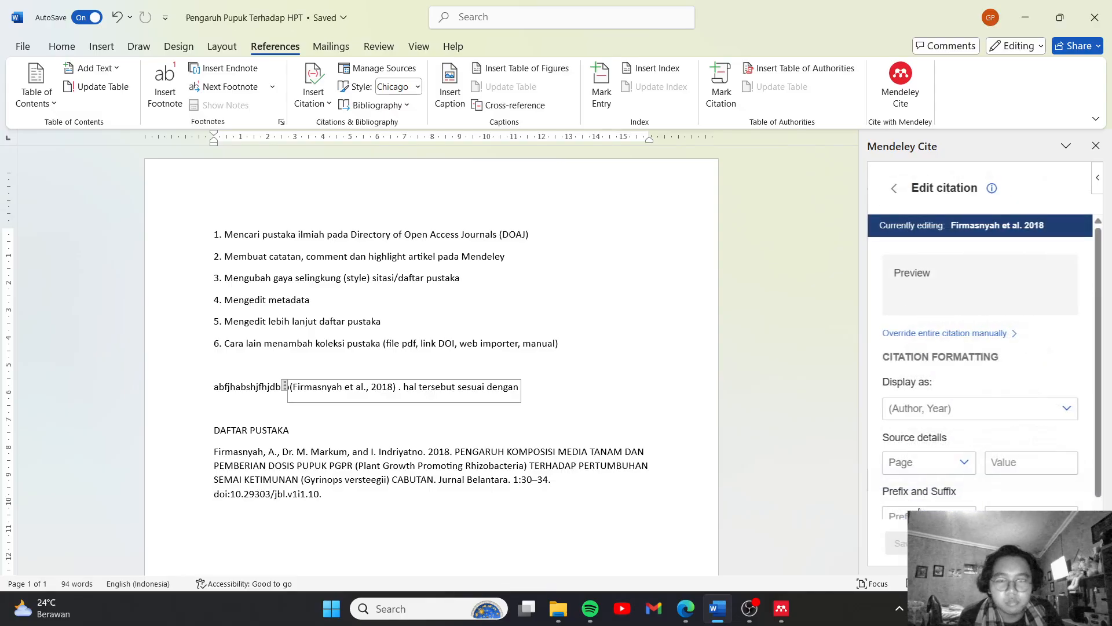
{"action": "left_click", "coordinate": [895, 190]}
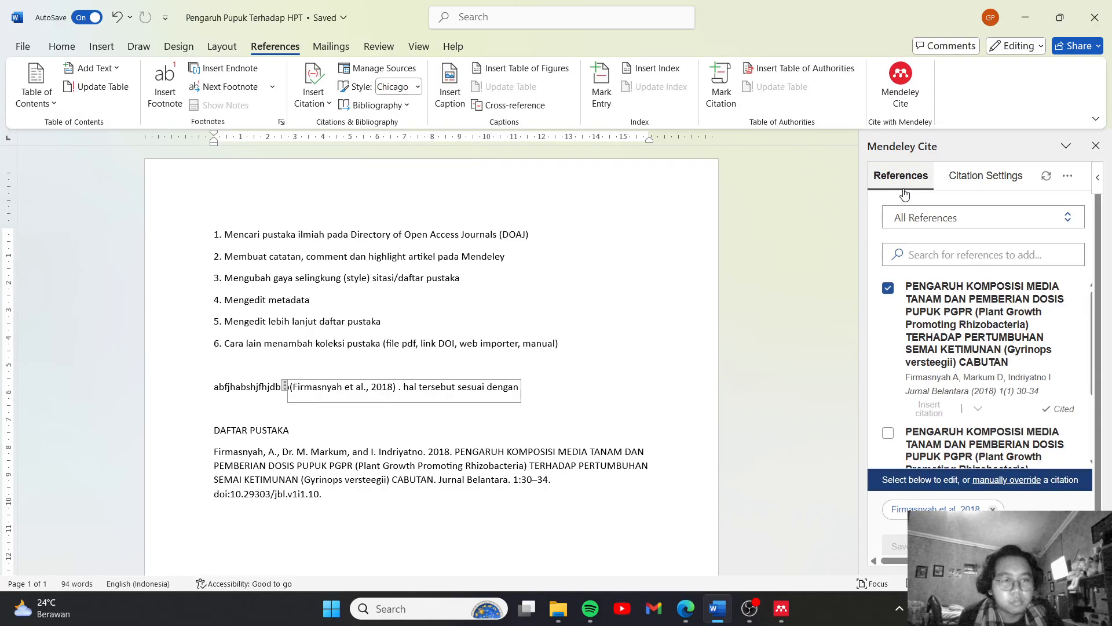
{"action": "left_click", "coordinate": [888, 433]}
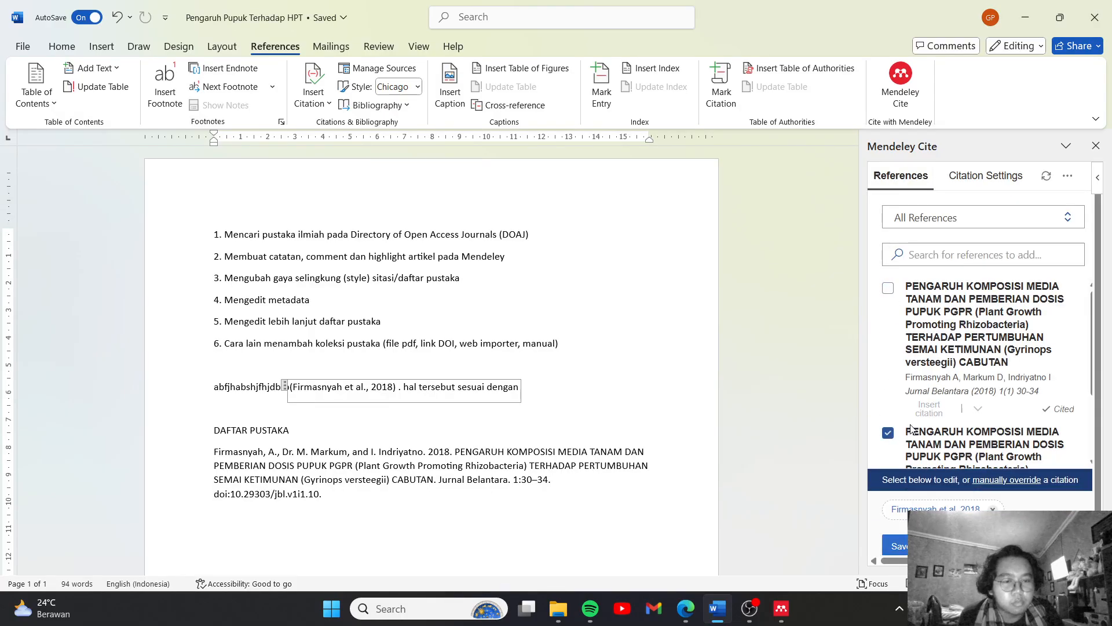
{"action": "left_click", "coordinate": [895, 545]}
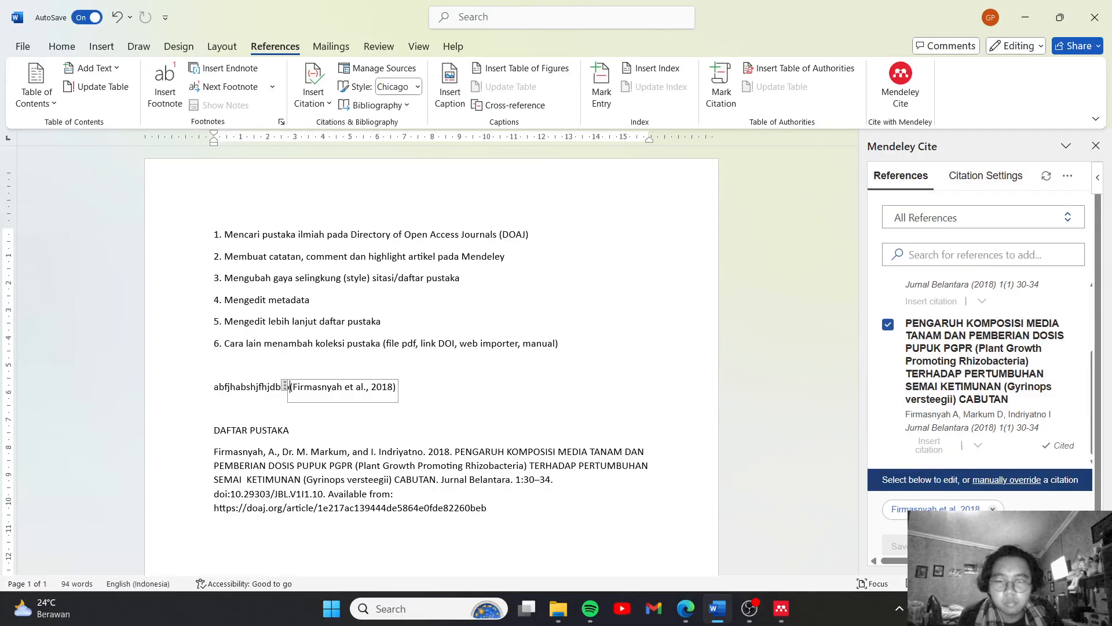
Try to restore the continuation text ". hal tersebut sesuai dengan" behind the updated citation
{"action": "left_click", "coordinate": [453, 399]}
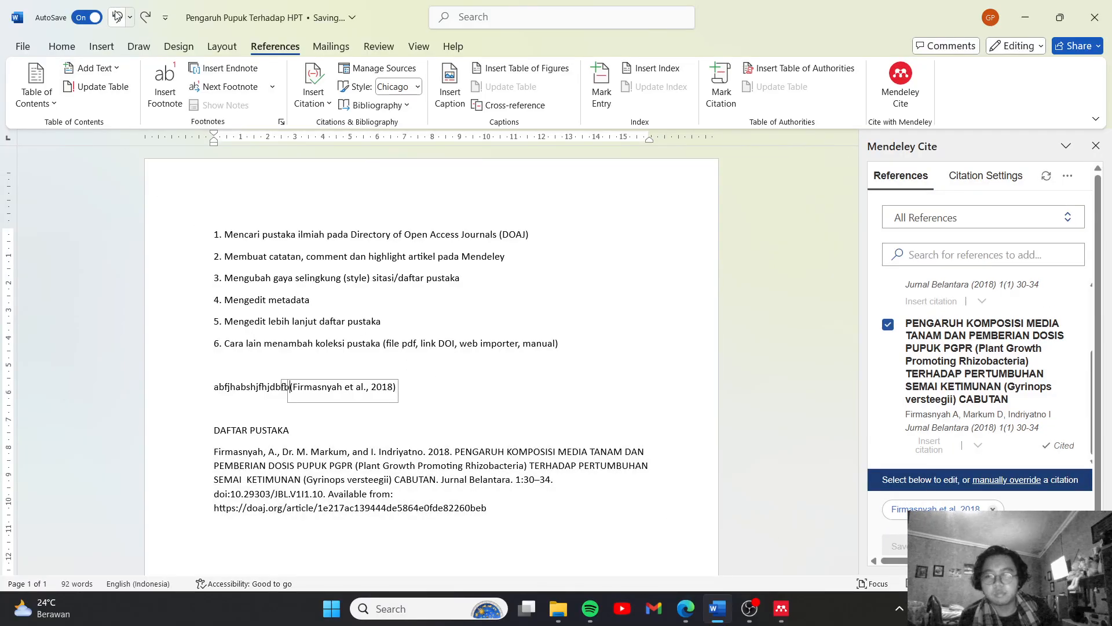
{"action": "type", "text": ". hal tersebut sesuai dengan"}
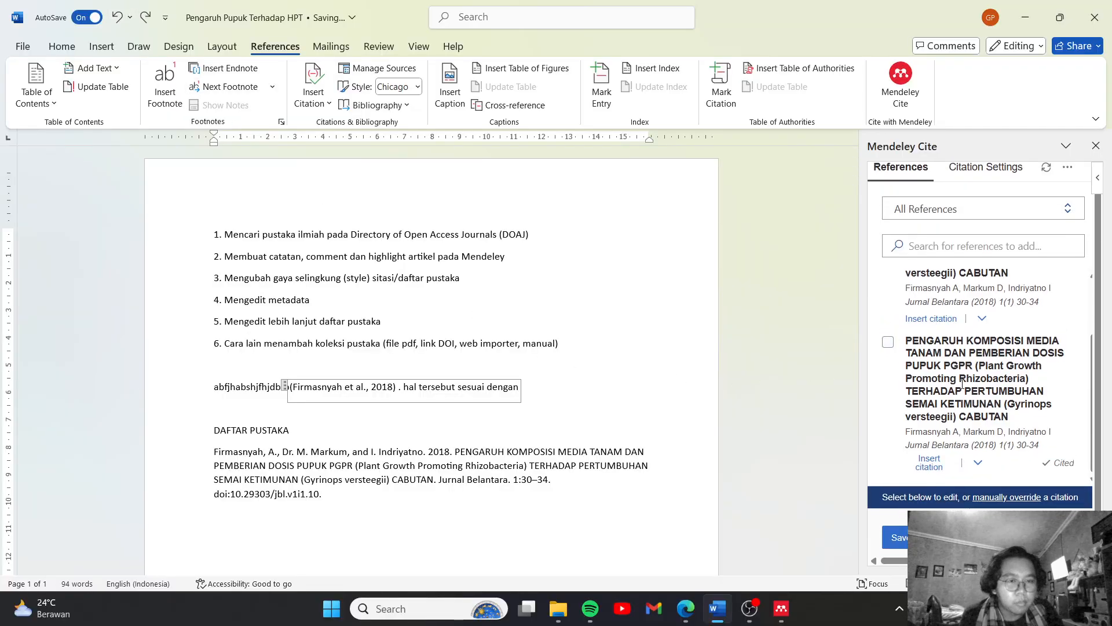
Switch to Edge and add the Google Scholar result "Respon Pemberian Campuran Kompos Baglog…" to the Pupuk Limbah Baglog collection with the Mendeley importer
{"action": "left_click", "coordinate": [686, 608]}
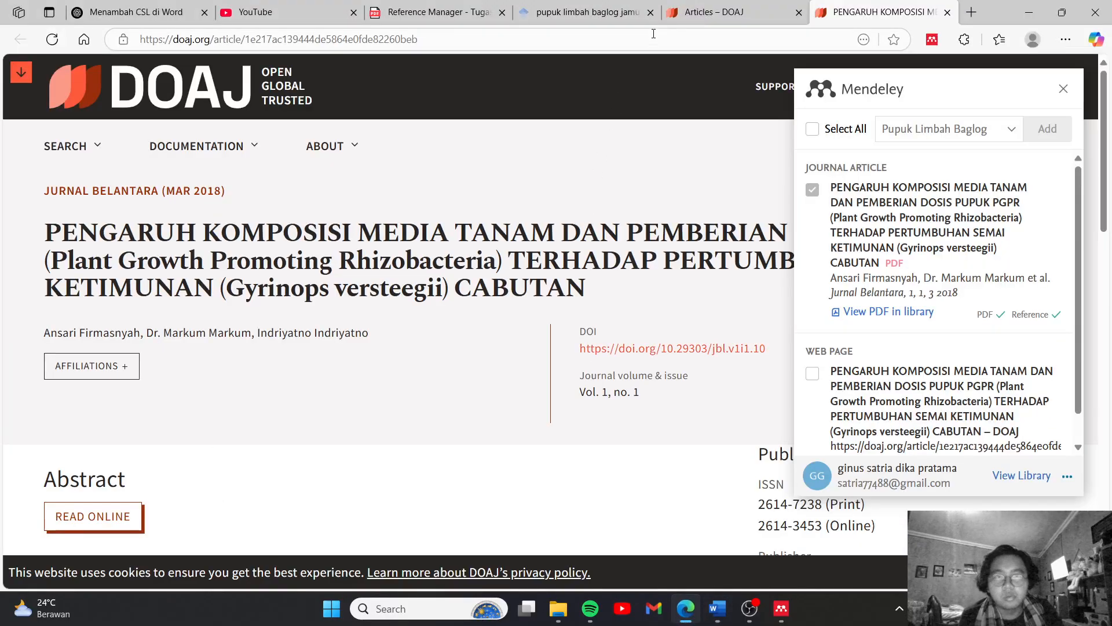
{"action": "left_click", "coordinate": [586, 11]}
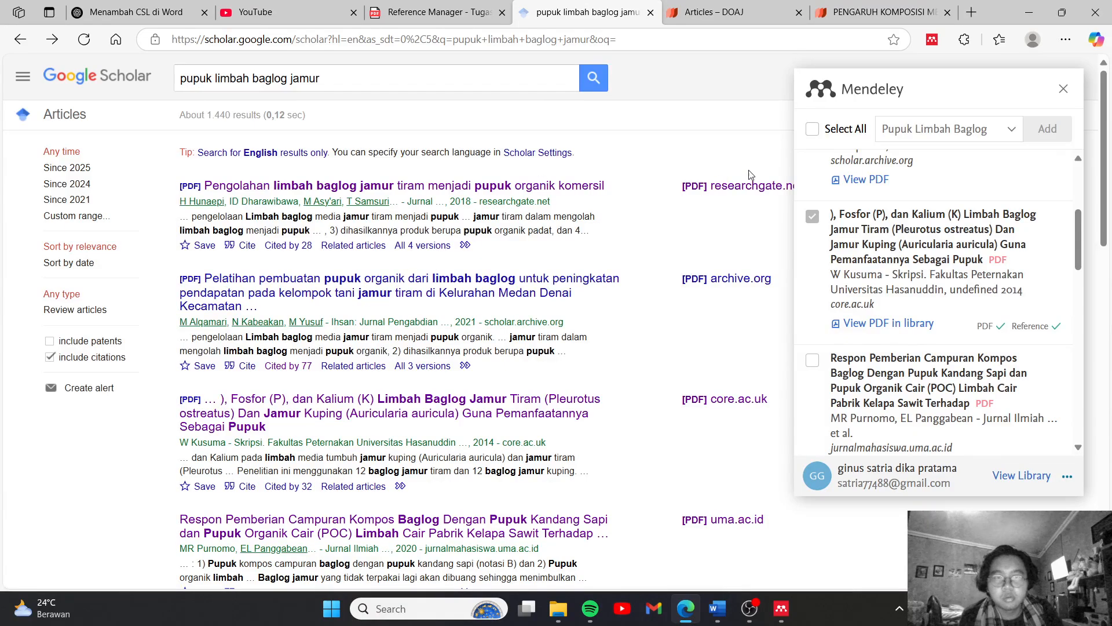
{"action": "left_click", "coordinate": [812, 361]}
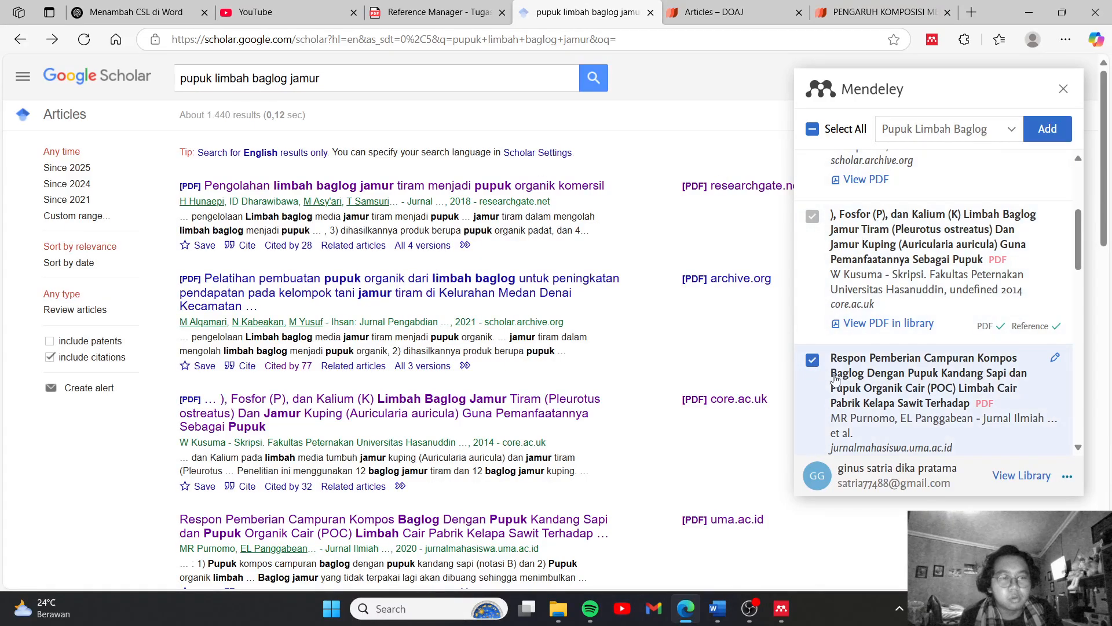
{"action": "left_click", "coordinate": [1048, 129]}
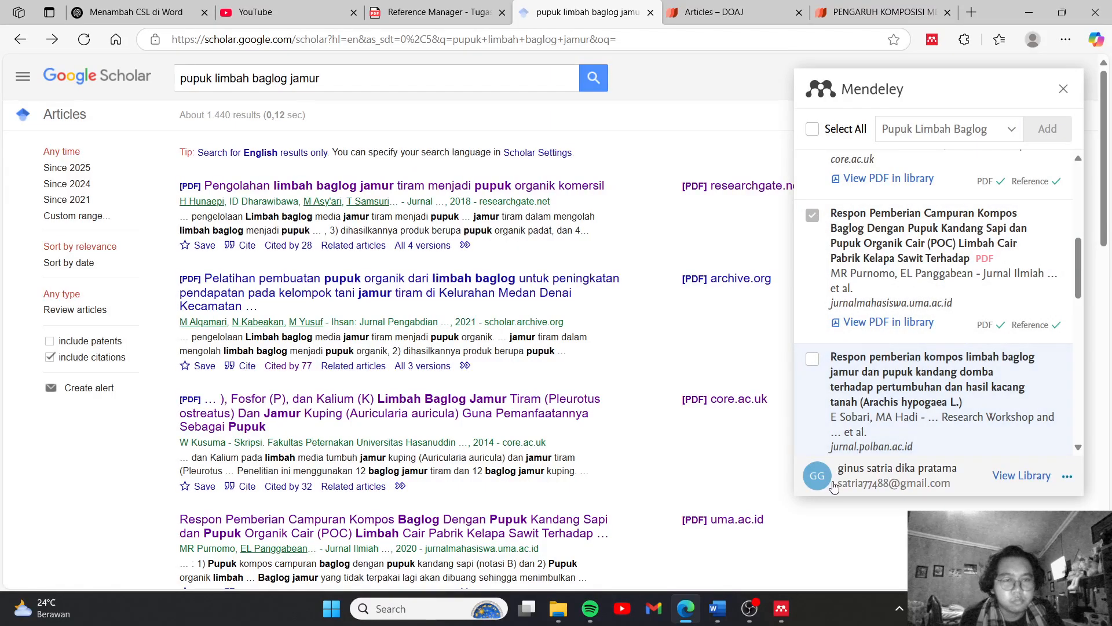
Switch to Word and append ". hal" behind the existing in-text citation
{"action": "left_click", "coordinate": [719, 611]}
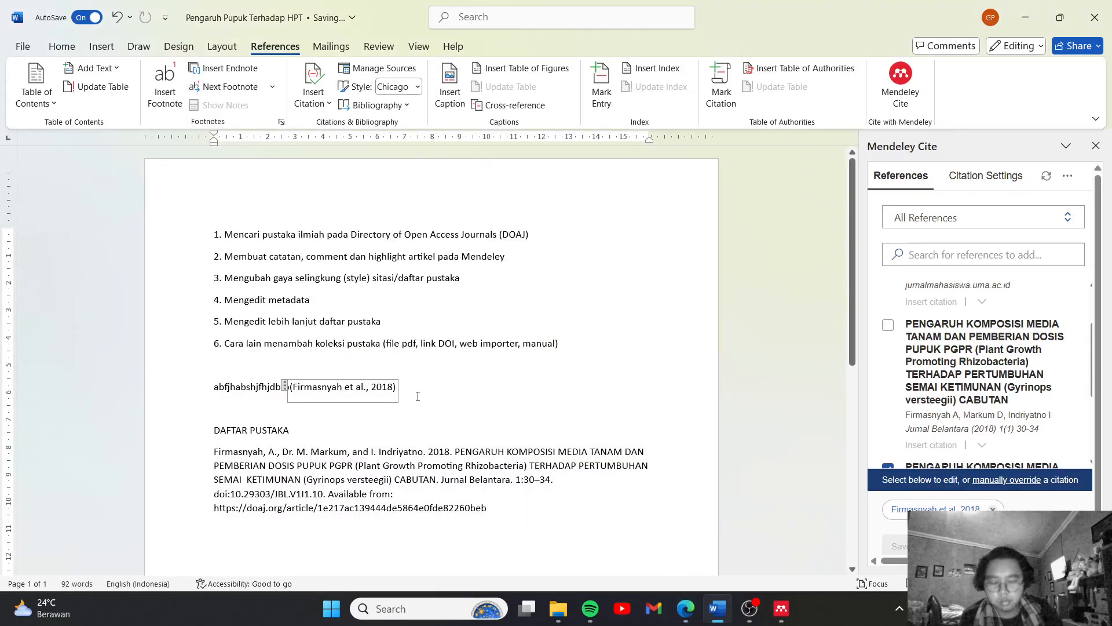
{"action": "type", "text": ". hal"}
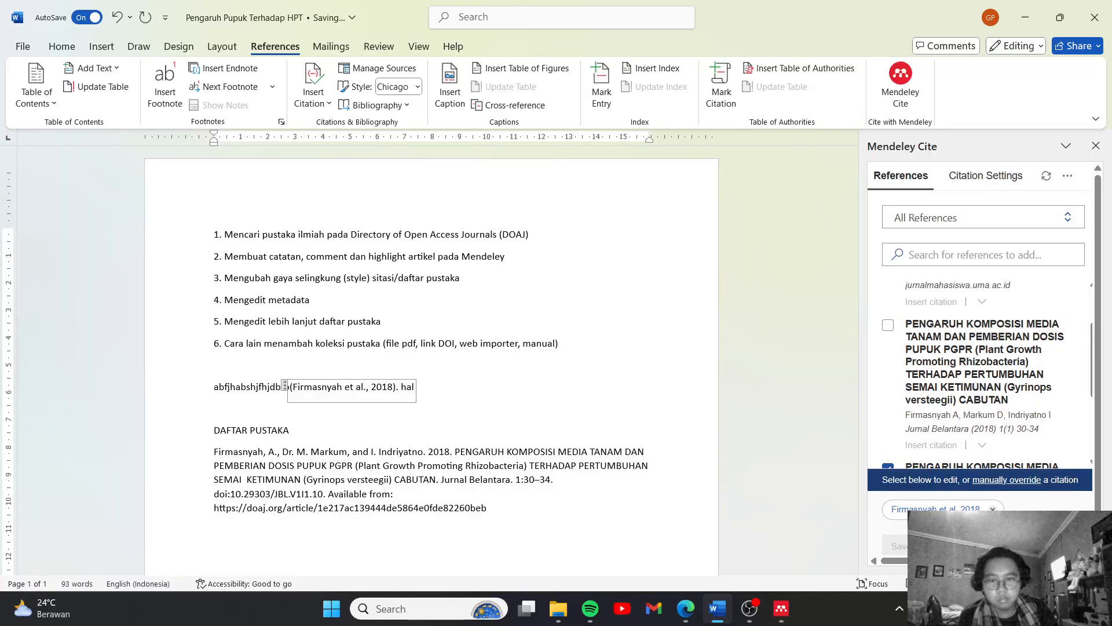
{"action": "triple_click", "coordinate": [429, 391]}
{"action": "left_click", "coordinate": [426, 389]}
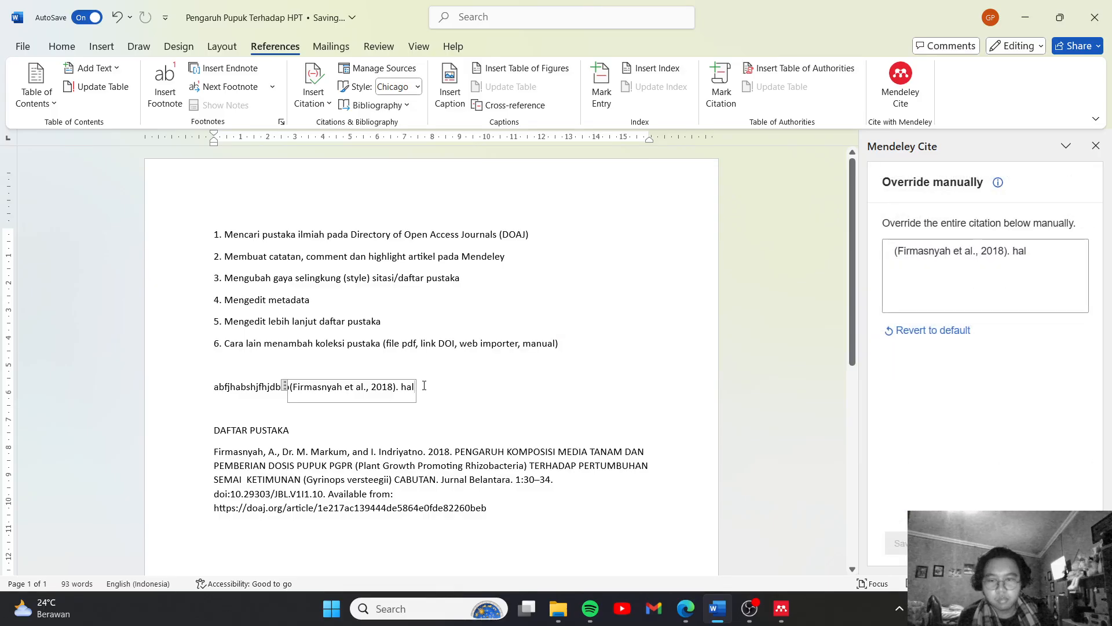
Write "hal tersebut sesuai dengan pendapat" on the blank line above the DAFTAR PUSTAKA heading
{"action": "left_click", "coordinate": [253, 407]}
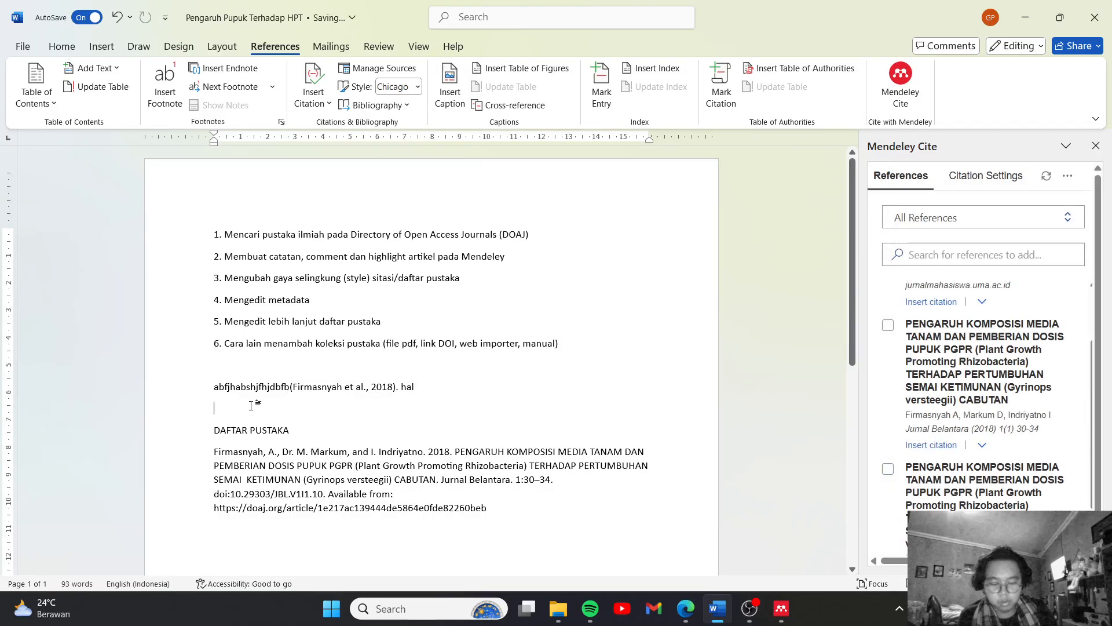
{"action": "type", "text": "hal tersebut s"}
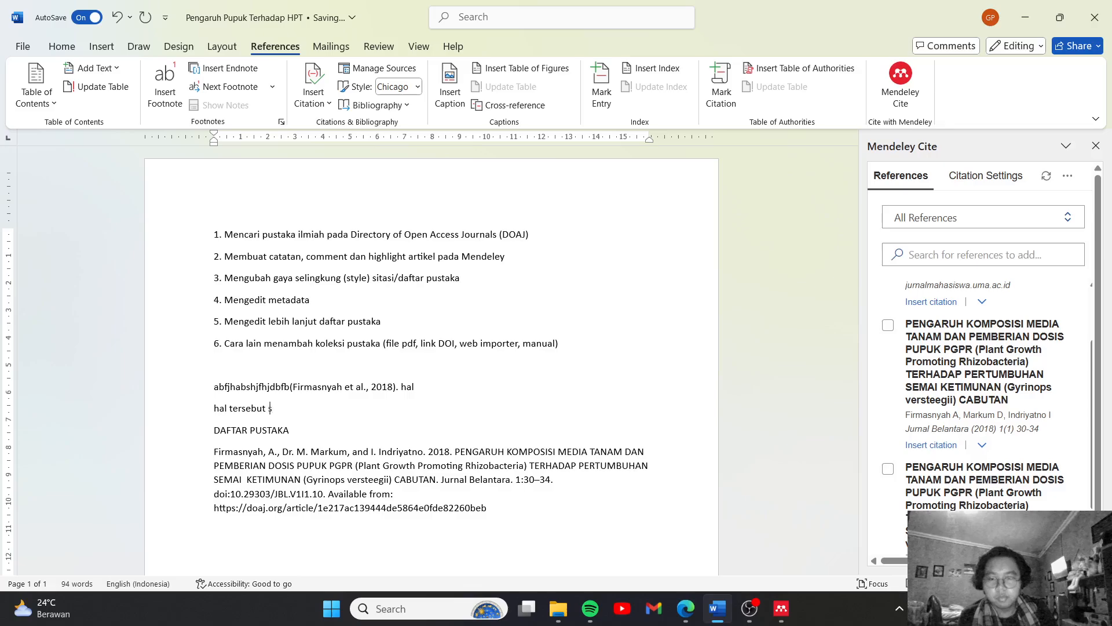
{"action": "type", "text": "esuai dengan "}
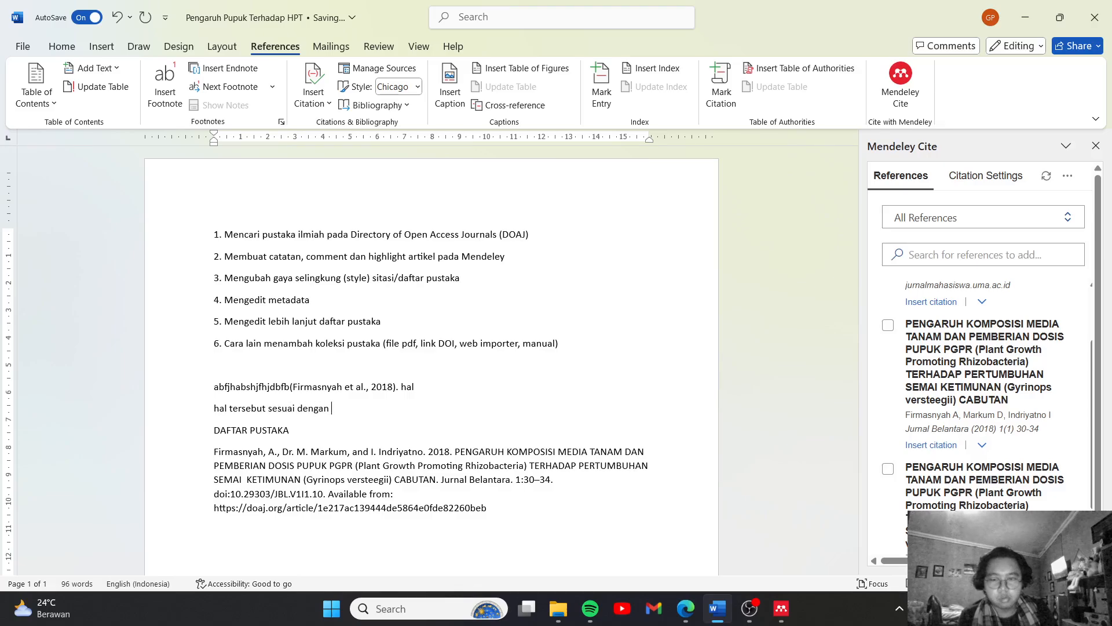
{"action": "type", "text": "pendapaty"}
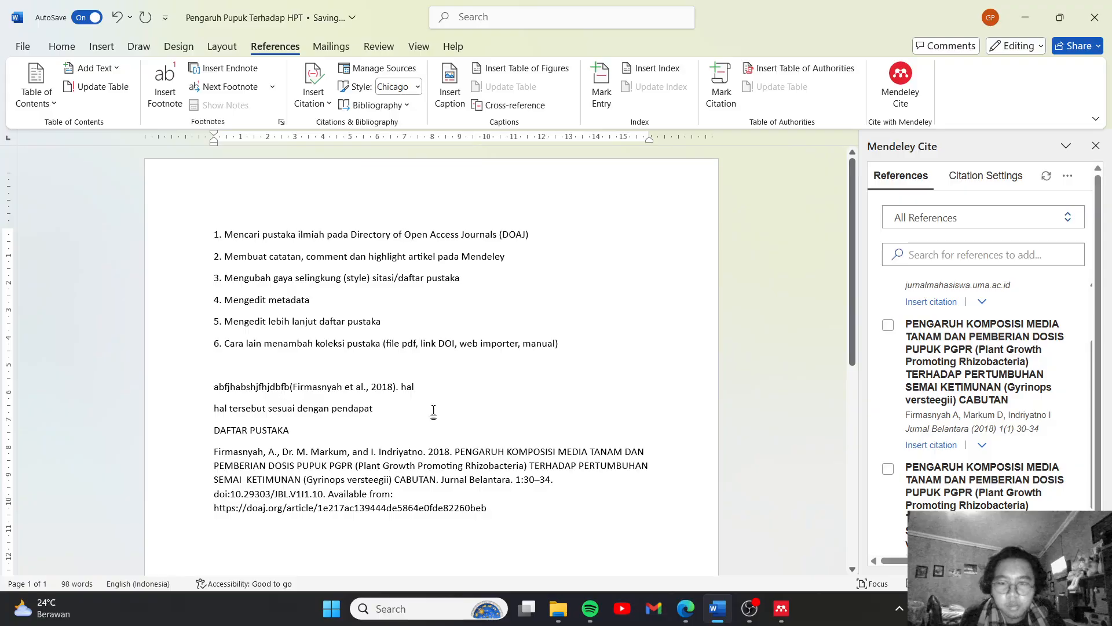
Sync the Mendeley Cite library and insert a citation of "Respon Pemberian Campuran Kompos Baglog…" after "pendapat"
{"action": "scroll", "coordinate": [1053, 241], "scroll_direction": "down", "scroll_amount": 1}
{"action": "scroll", "coordinate": [1053, 241], "scroll_direction": "up", "scroll_amount": 3}
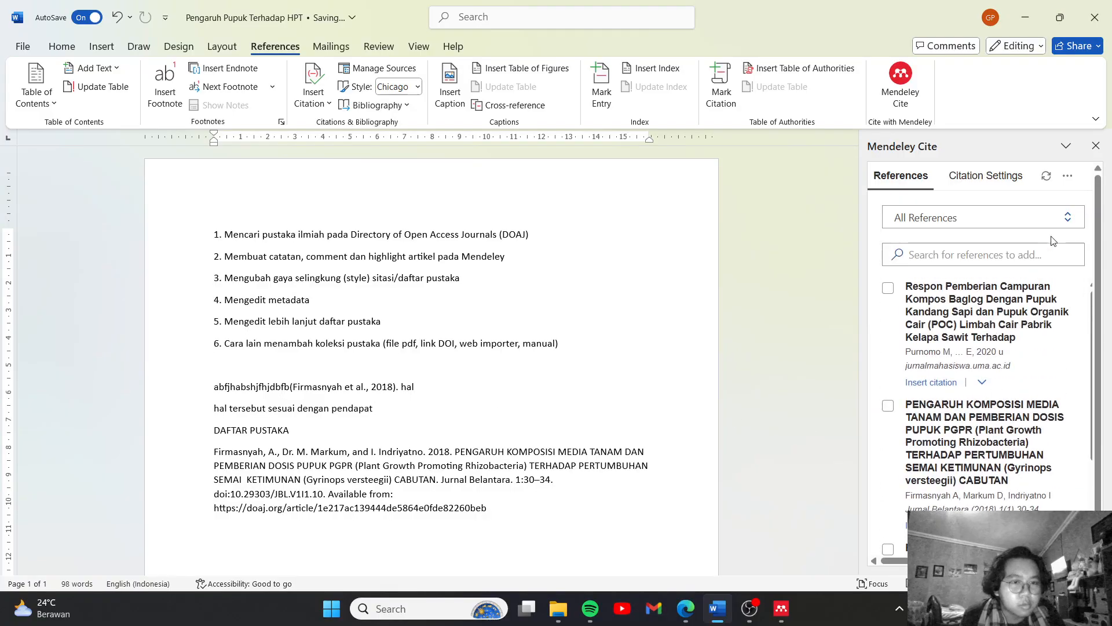
{"action": "left_click", "coordinate": [1046, 176]}
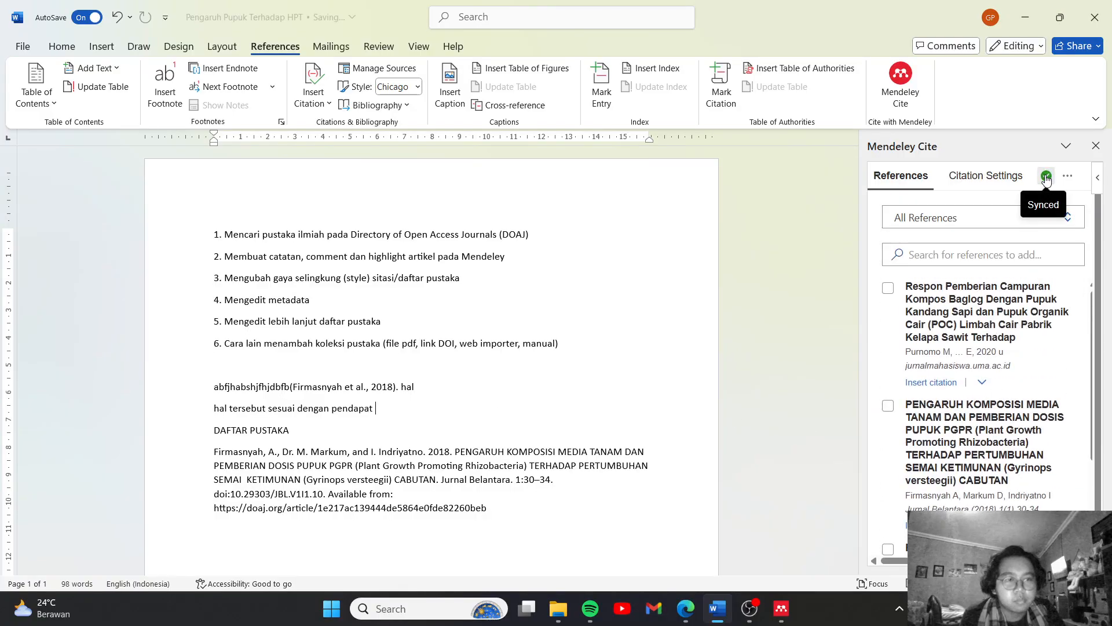
{"action": "scroll", "coordinate": [1003, 353], "scroll_direction": "down", "scroll_amount": 2}
{"action": "scroll", "coordinate": [1003, 353], "scroll_direction": "up", "scroll_amount": 2}
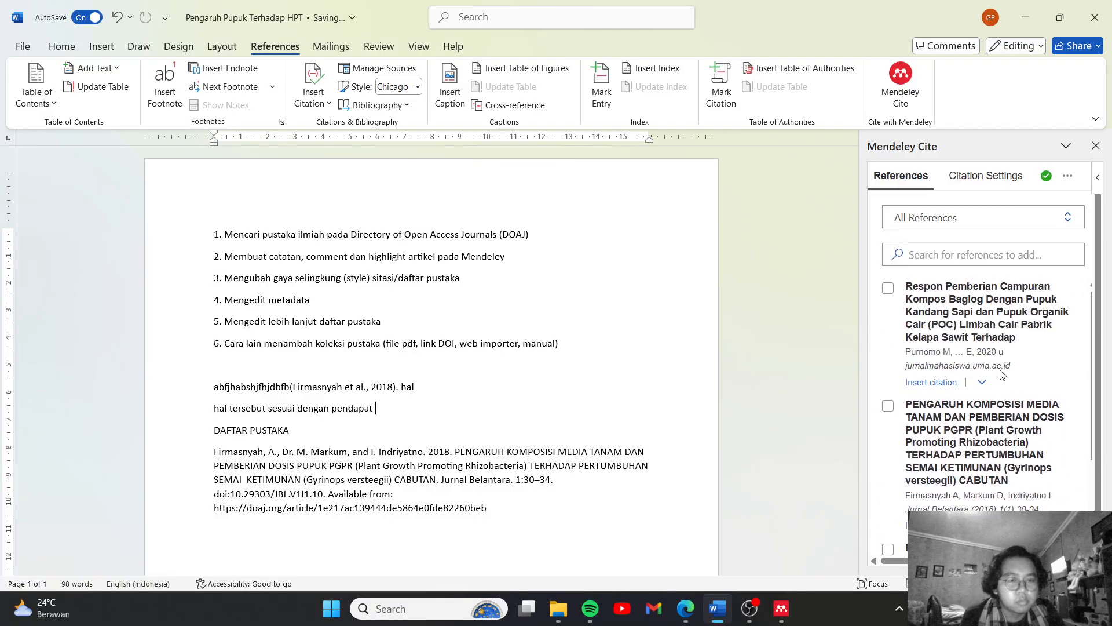
{"action": "left_click", "coordinate": [888, 290]}
{"action": "left_click", "coordinate": [899, 546]}
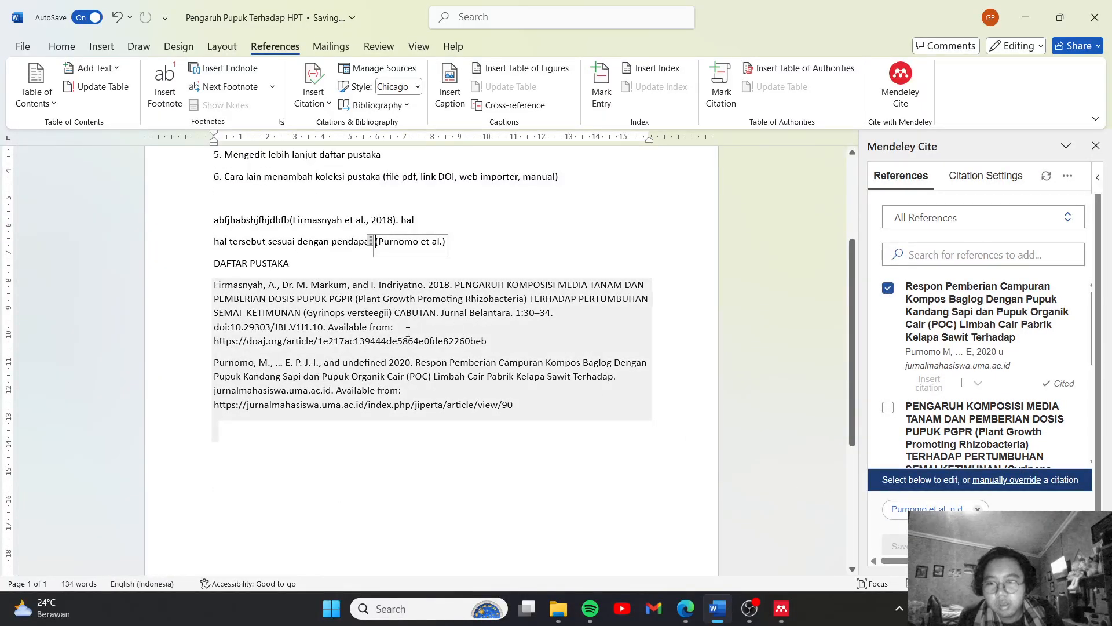
Rewrite the citation after "pendapat" as a narrative citation without outer brackets, ending with the year as "(2019)"
{"action": "scroll", "coordinate": [402, 313], "scroll_direction": "up", "scroll_amount": 1}
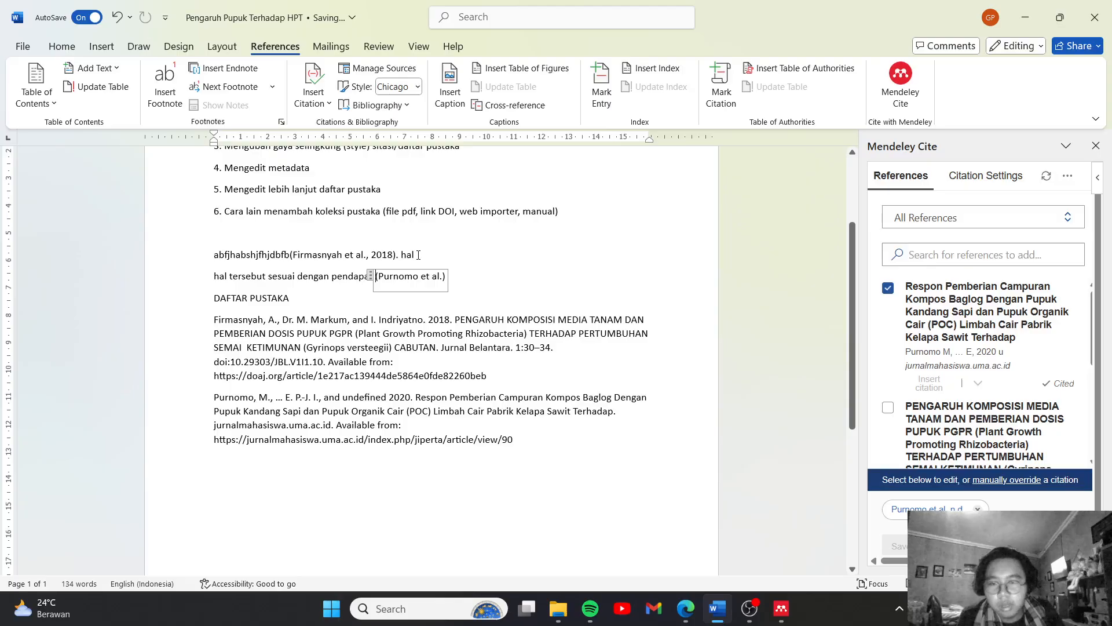
{"action": "left_click", "coordinate": [418, 255]}
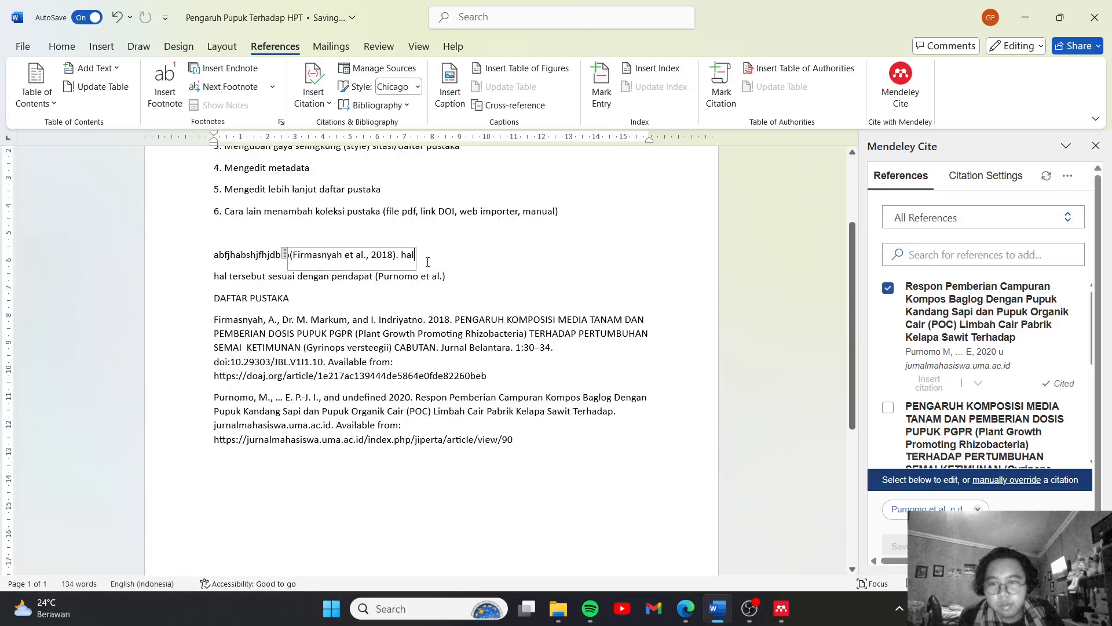
{"action": "left_click", "coordinate": [418, 296]}
{"action": "left_click", "coordinate": [380, 280]}
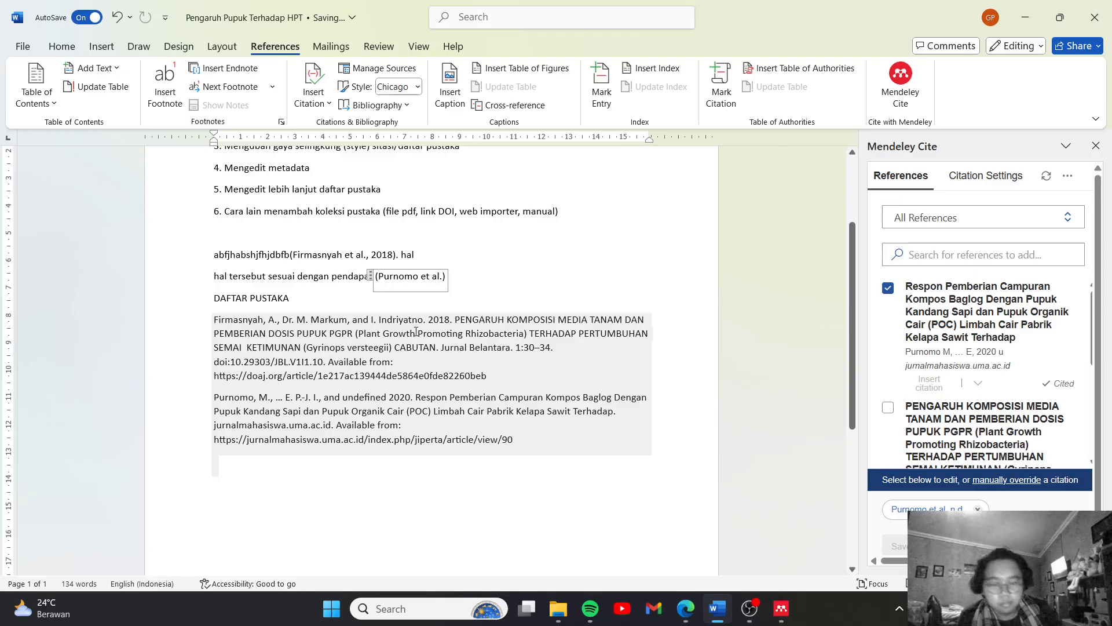
{"action": "key", "text": "Delete"}
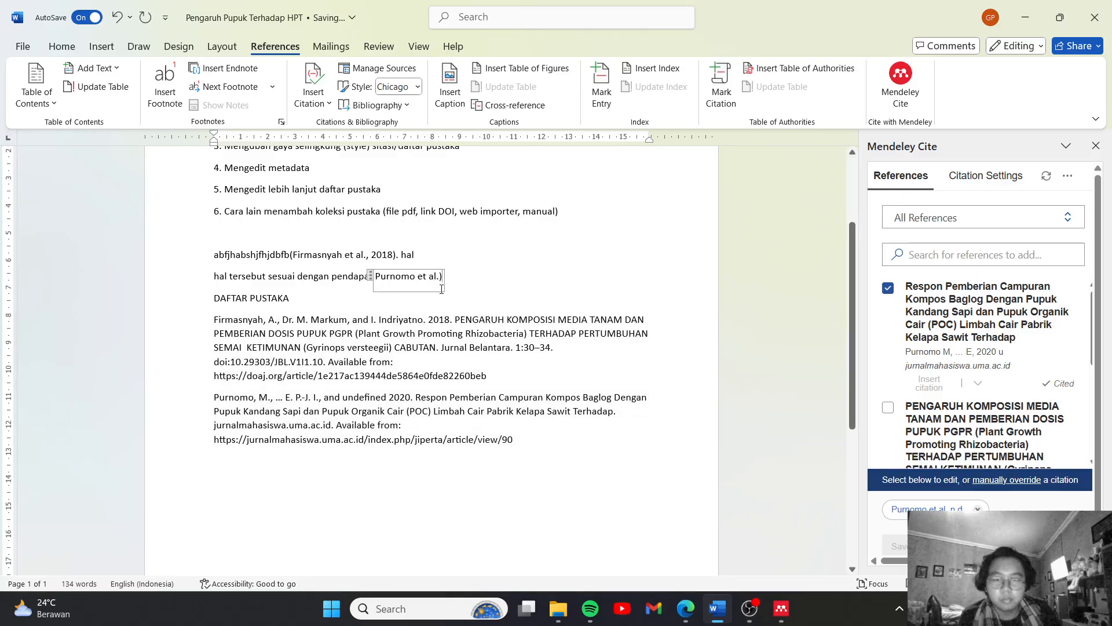
{"action": "key", "text": "BackSpace"}
{"action": "type", "text": "("}
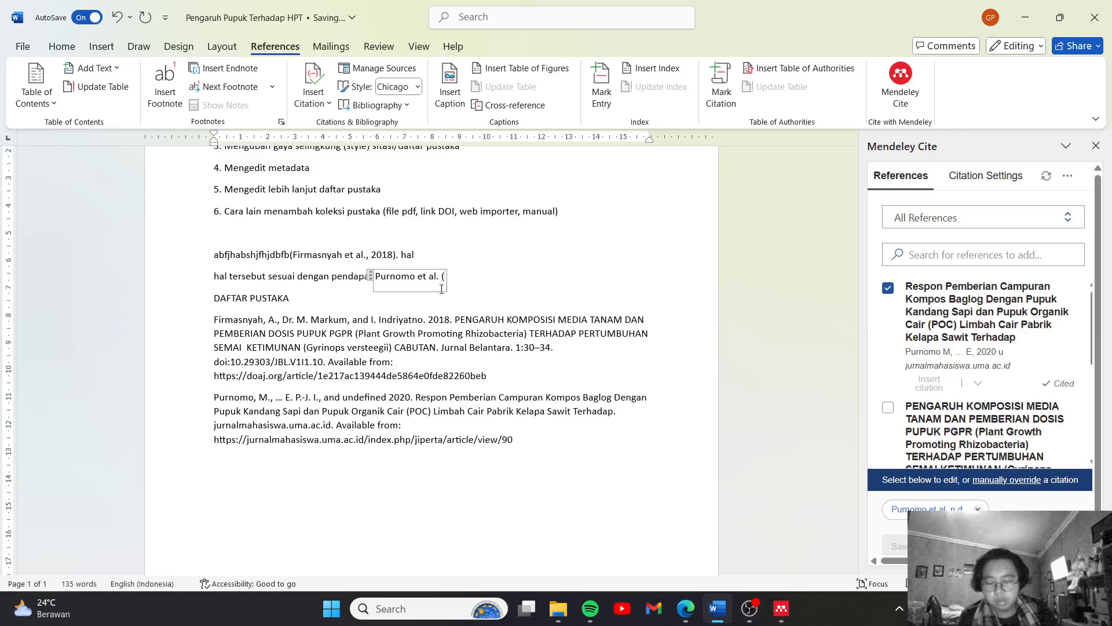
{"action": "type", "text": "2019"}
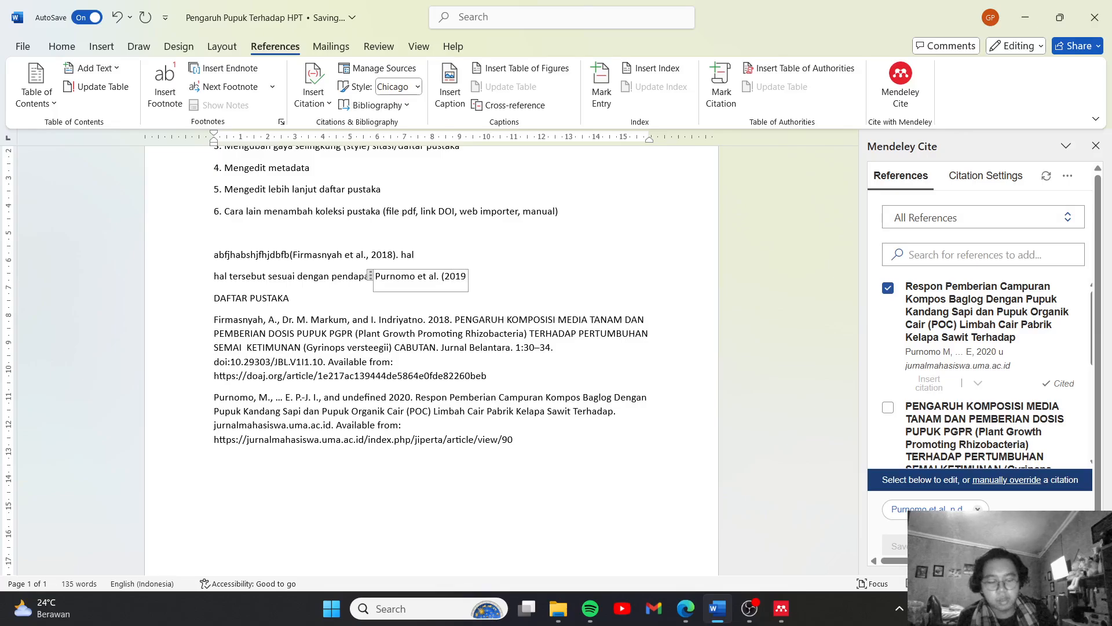
{"action": "type", "text": ")"}
{"action": "left_click", "coordinate": [458, 254]}
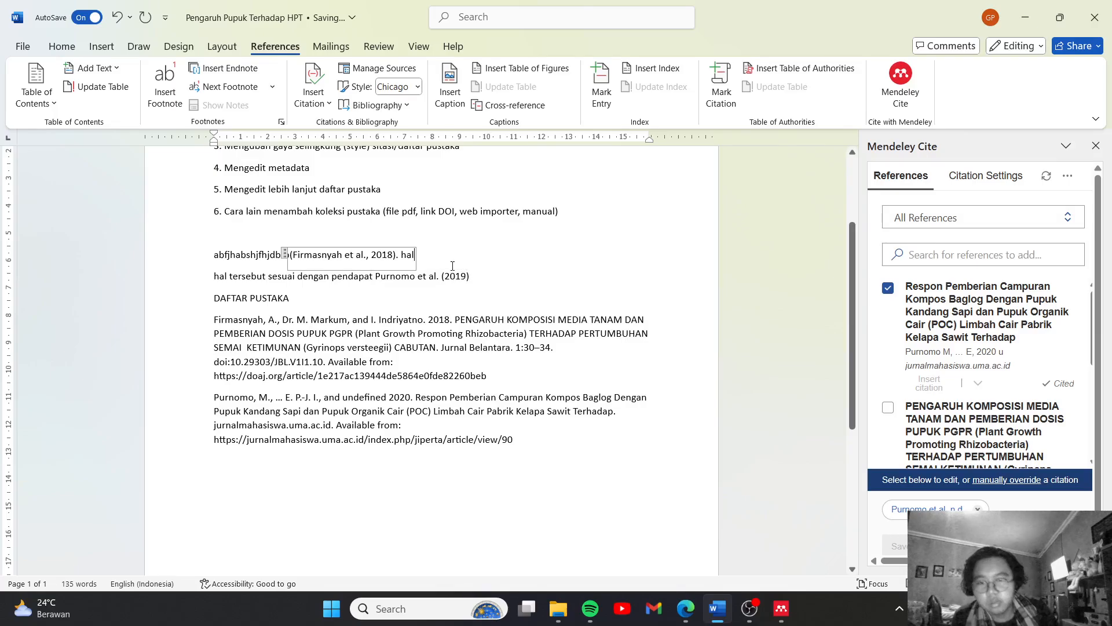
{"action": "left_click", "coordinate": [488, 279]}
{"action": "left_click", "coordinate": [486, 337]}
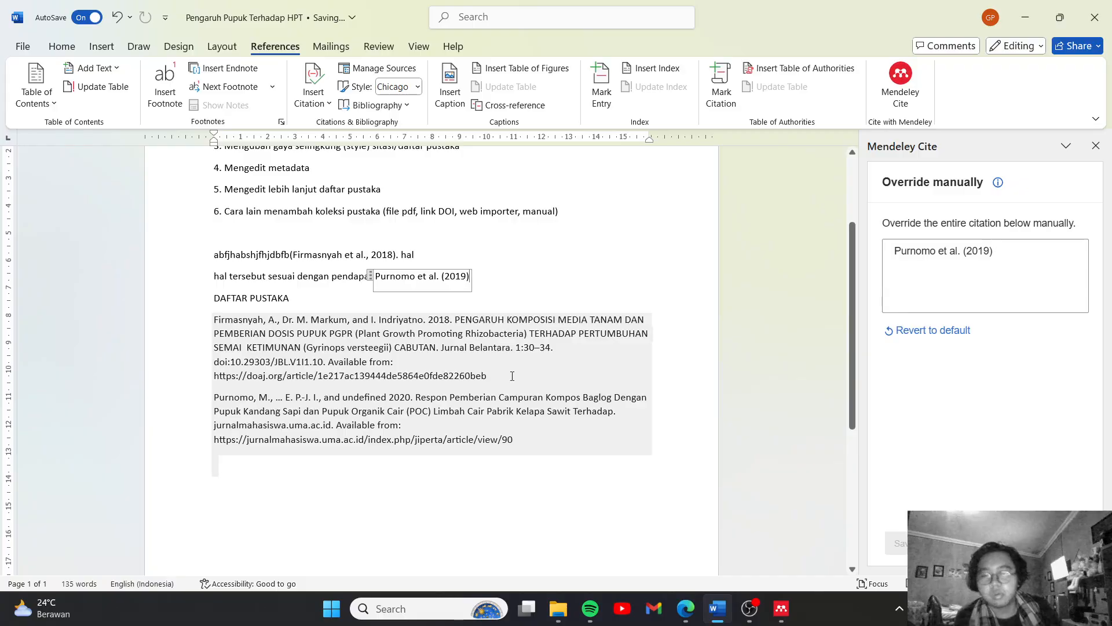
{"action": "left_click", "coordinate": [450, 258]}
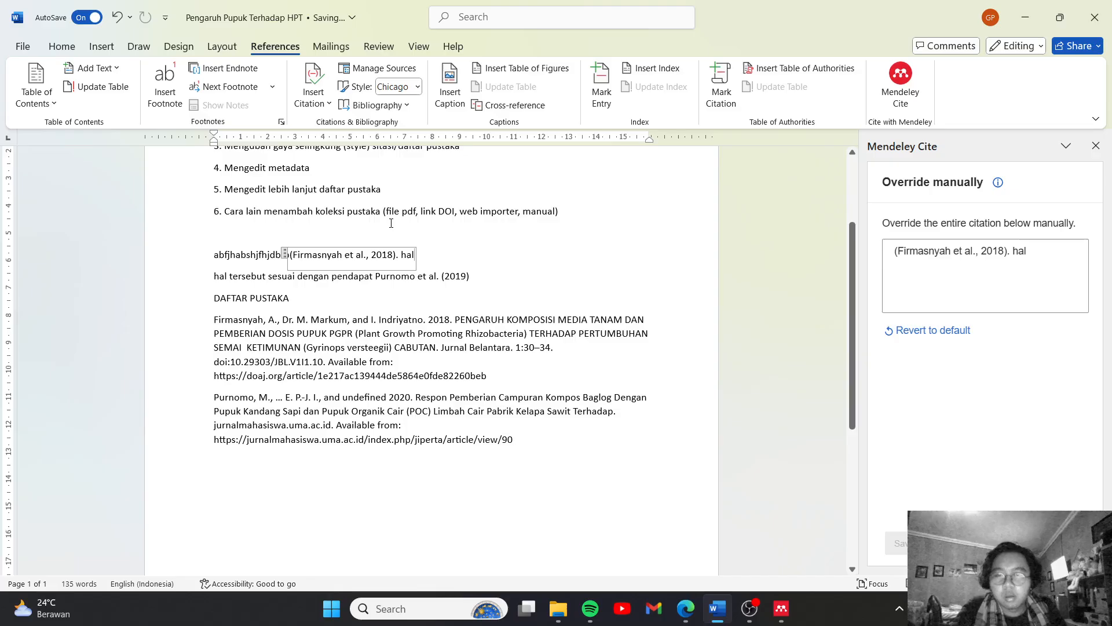
{"action": "scroll", "coordinate": [494, 264], "scroll_direction": "up", "scroll_amount": 2}
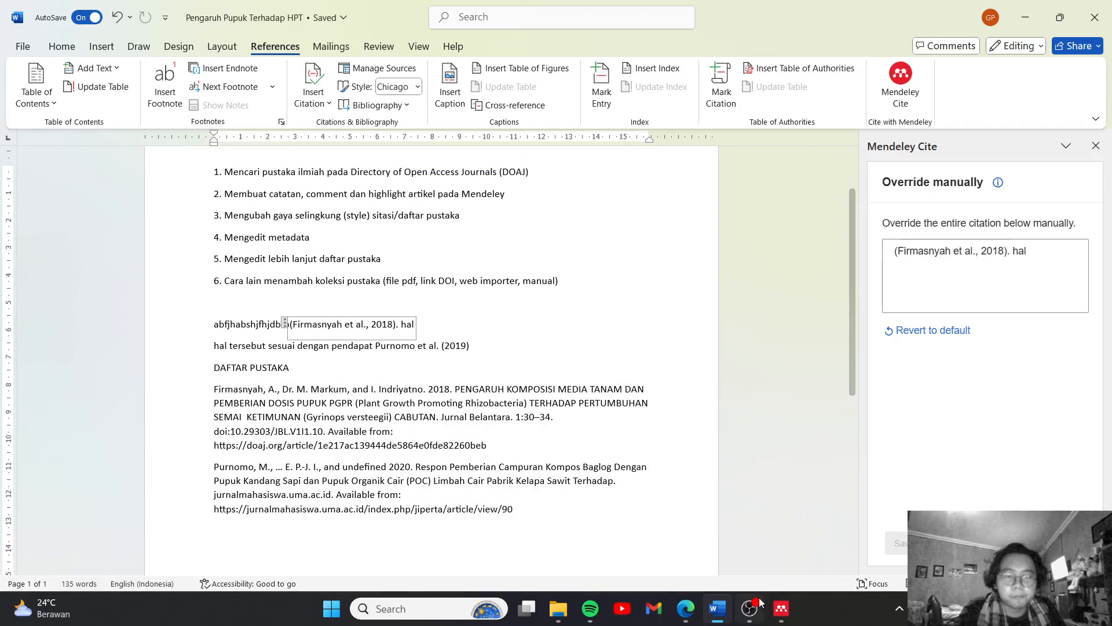
Switch to Mendeley Reference Manager and close the open article PDF and its details pane
{"action": "left_click", "coordinate": [782, 609]}
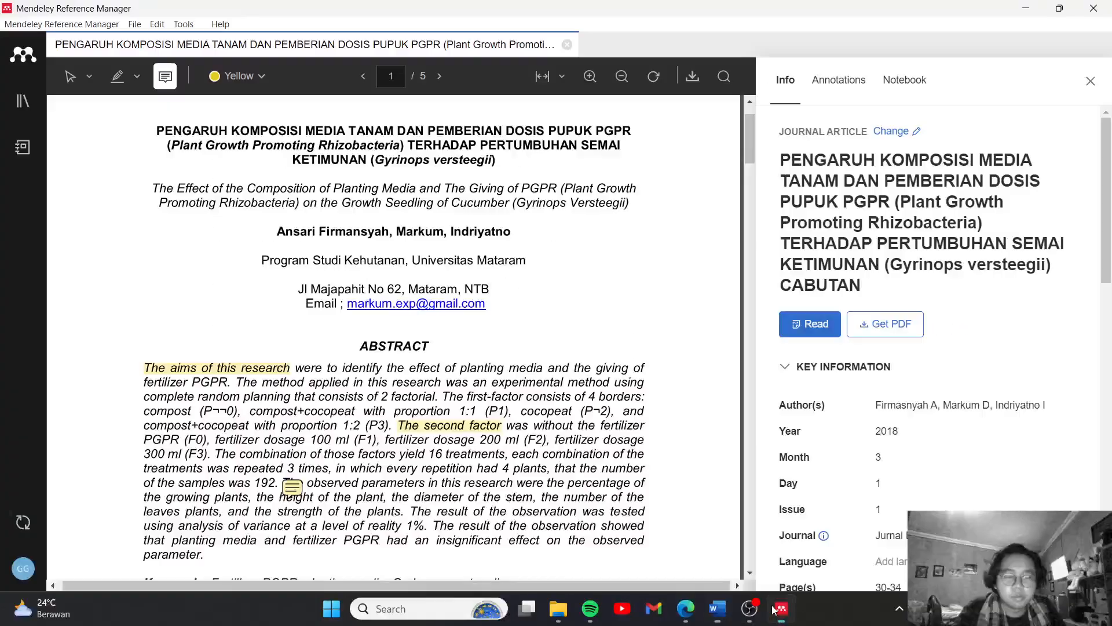
{"action": "left_click", "coordinate": [567, 45]}
{"action": "left_click", "coordinate": [1090, 54]}
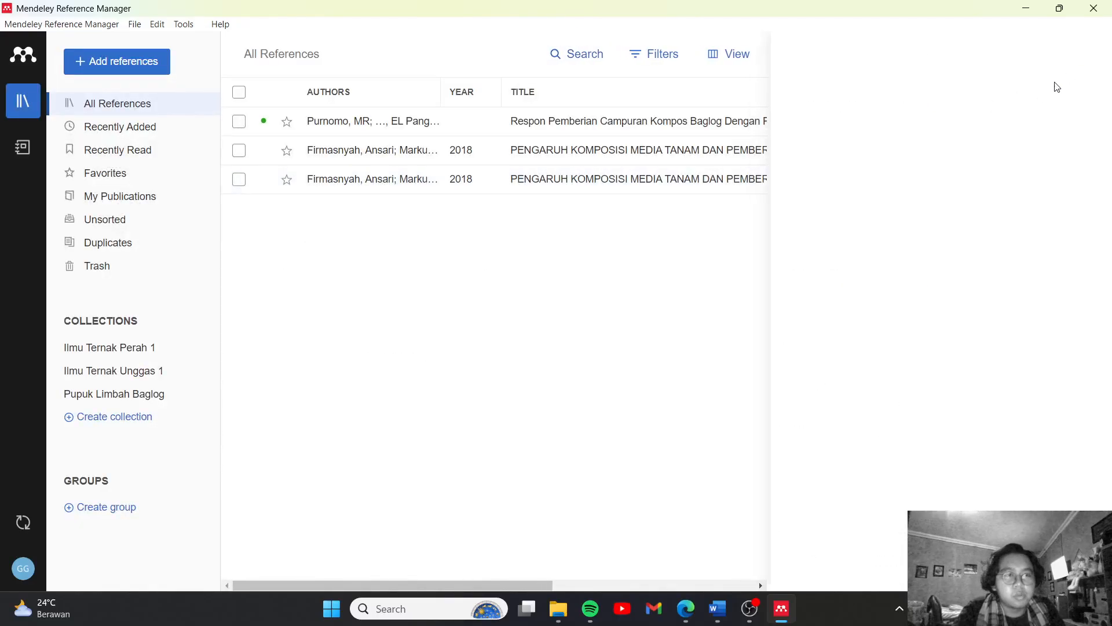
{"action": "left_click", "coordinate": [559, 608]}
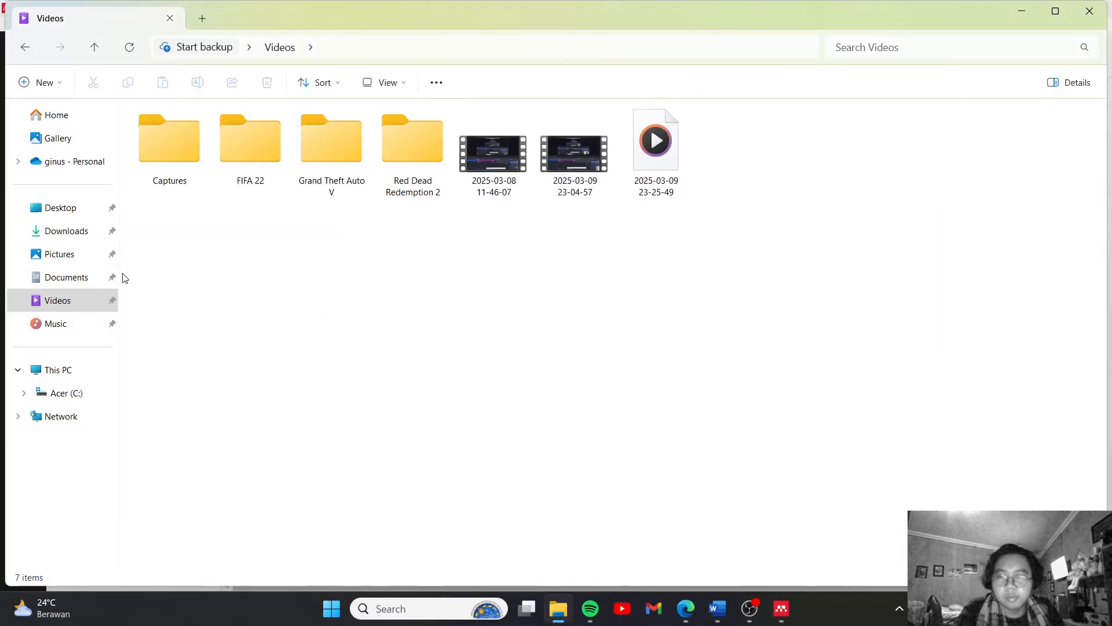
{"action": "left_click", "coordinate": [81, 231]}
{"action": "left_click_drag", "start_coordinate": [197, 131], "coordinate": [590, 315]}
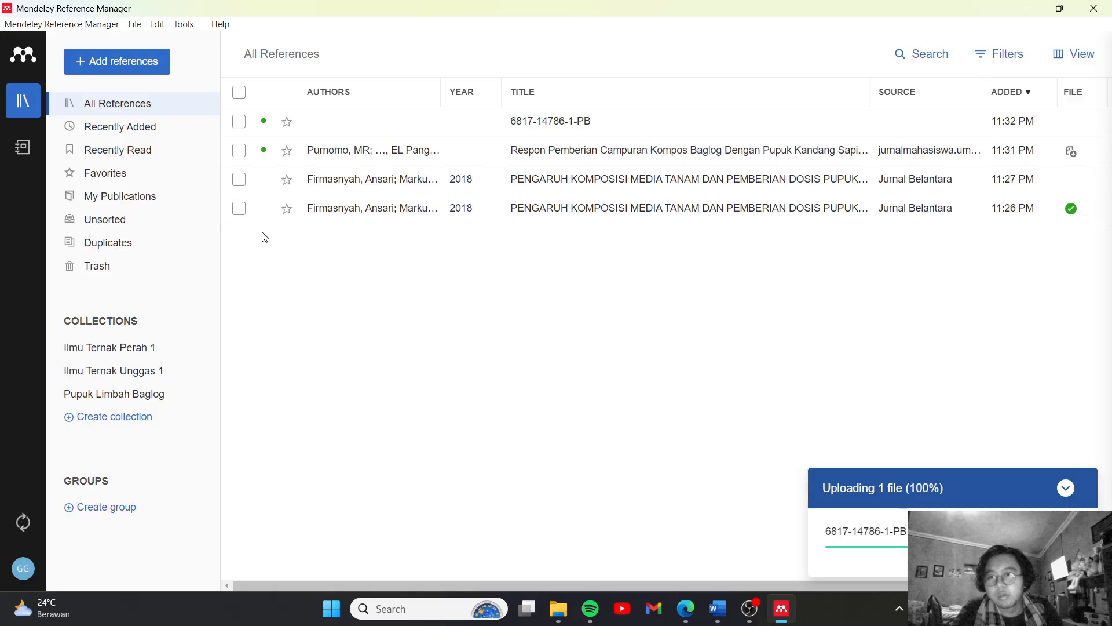
{"action": "left_click", "coordinate": [81, 60]}
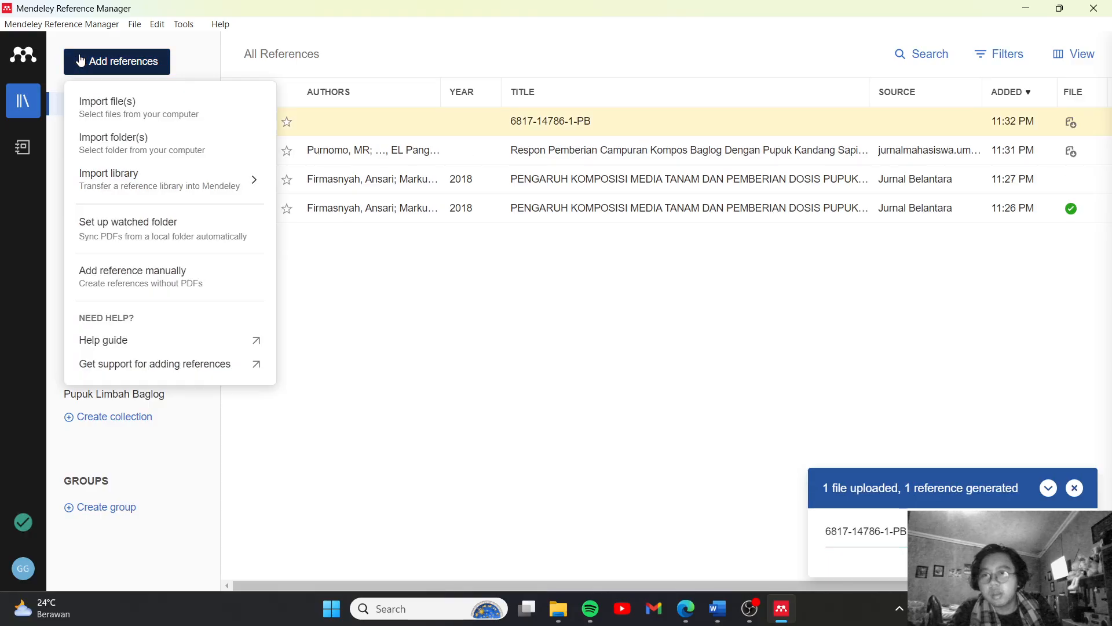
{"action": "left_click", "coordinate": [149, 114]}
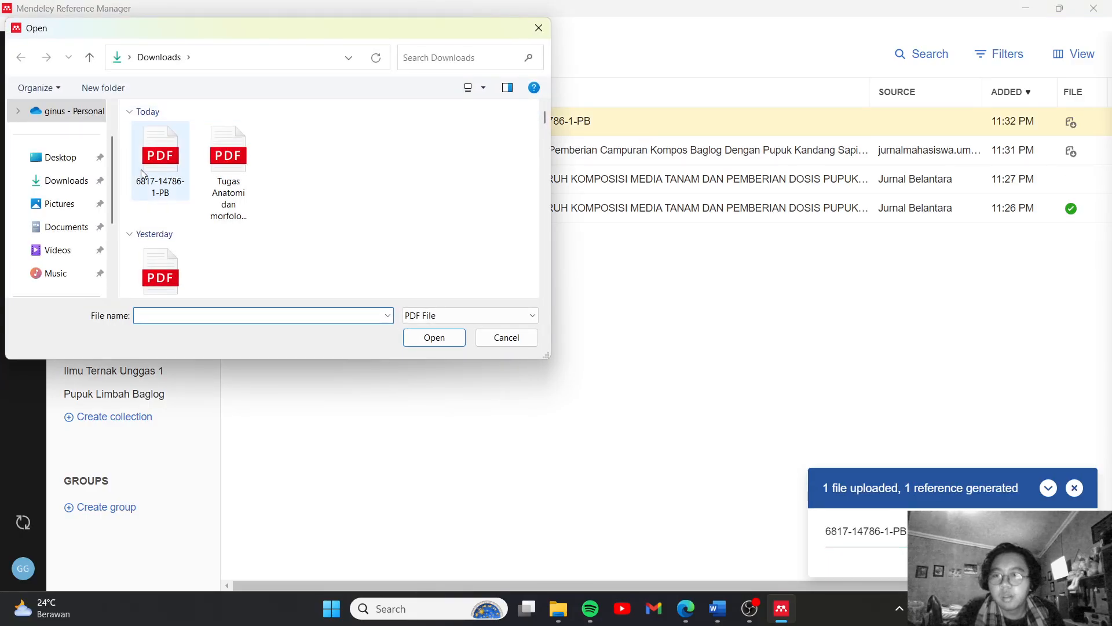
{"action": "left_click", "coordinate": [157, 161]}
{"action": "left_click", "coordinate": [434, 338]}
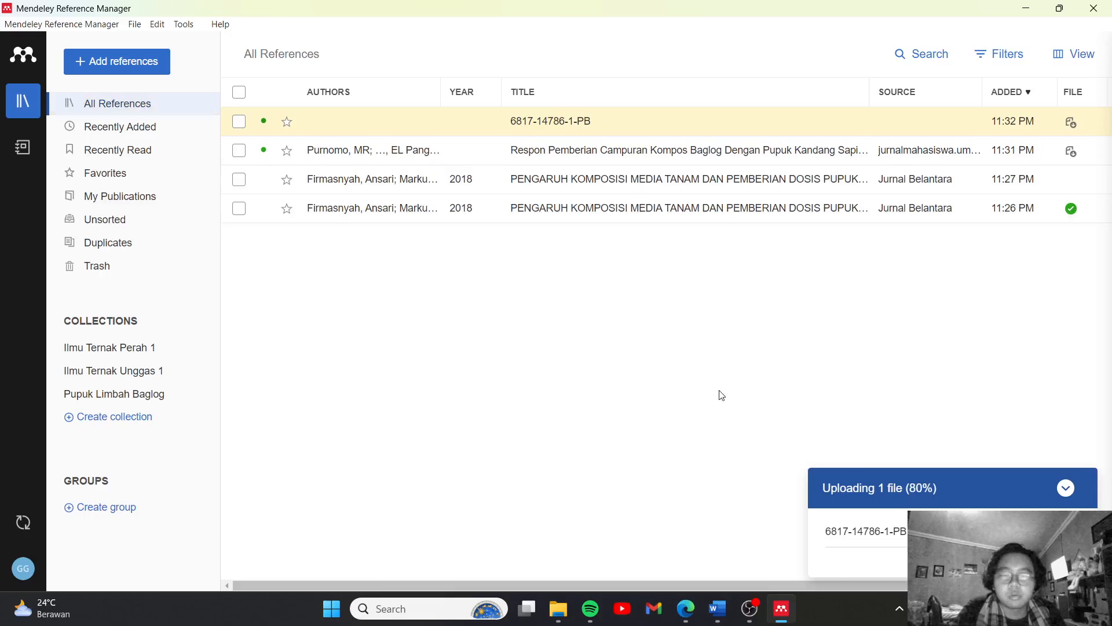
Switch to Edge, open the Scholar result "Pengolahan limbah baglog jamur tiram menjadi pupuk organik komersil" and copy its DOI link
{"action": "left_click", "coordinate": [717, 608]}
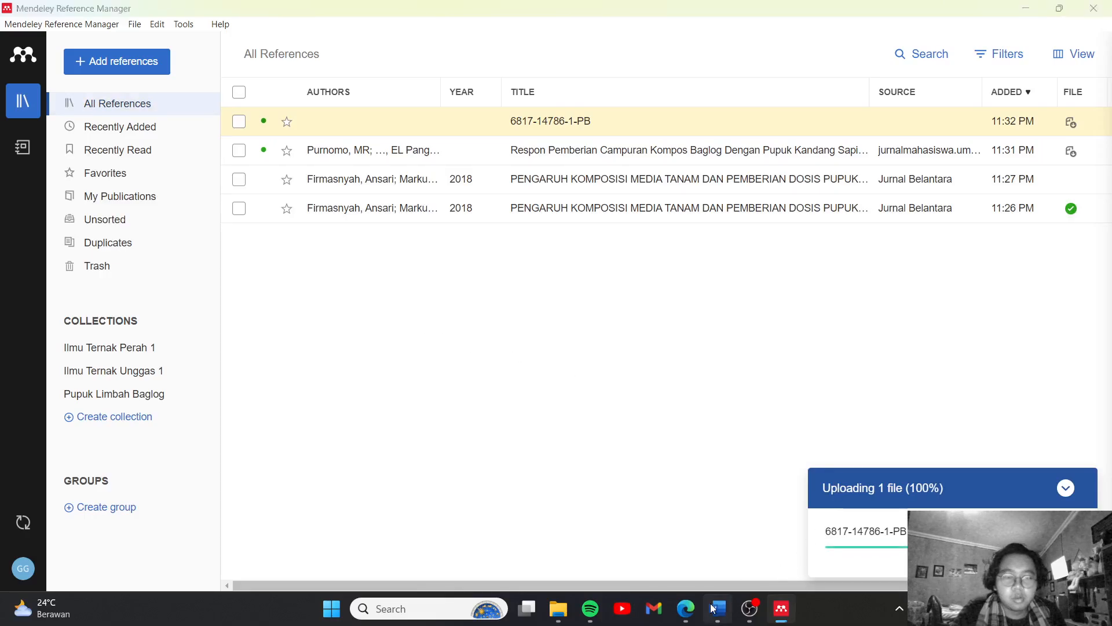
{"action": "scroll", "coordinate": [606, 425], "scroll_direction": "up", "scroll_amount": 2}
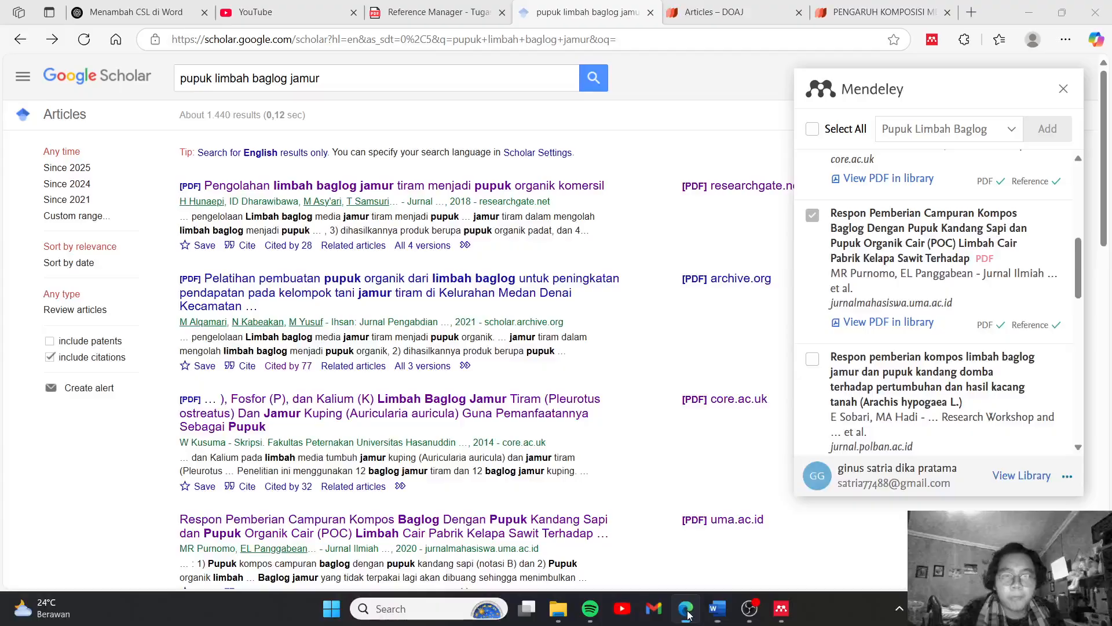
{"action": "left_click", "coordinate": [685, 608]}
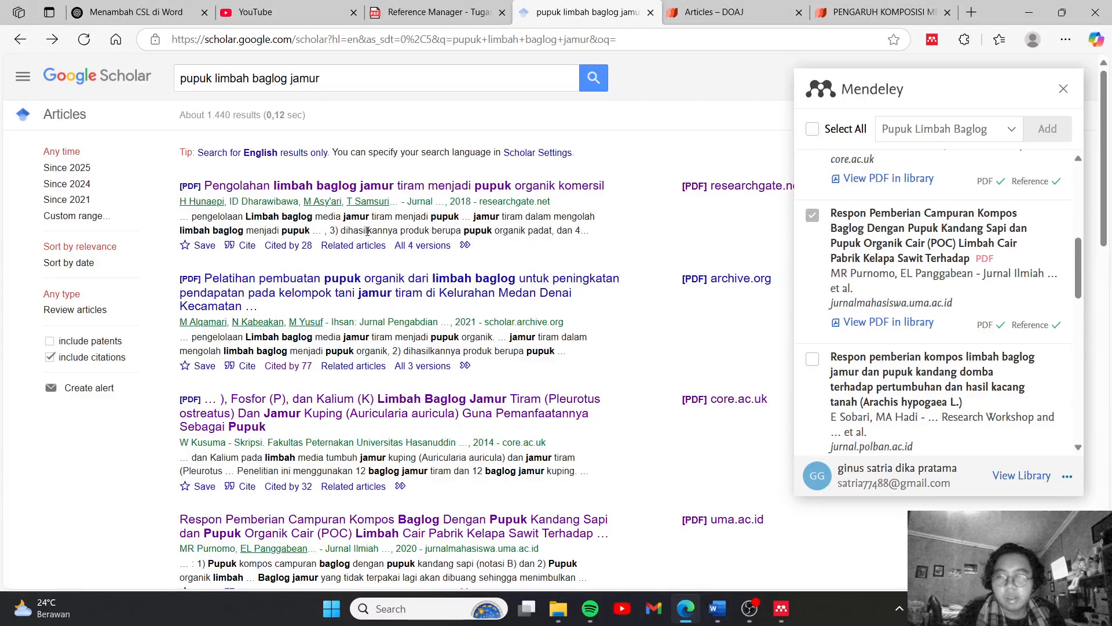
{"action": "left_click", "coordinate": [323, 294]}
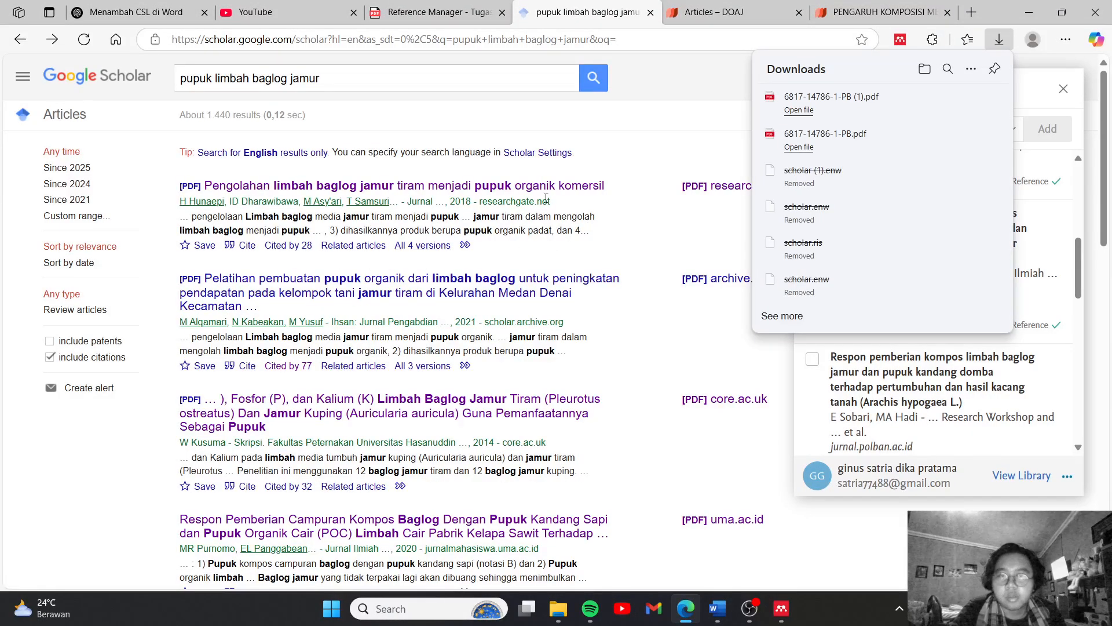
{"action": "left_click", "coordinate": [277, 190]}
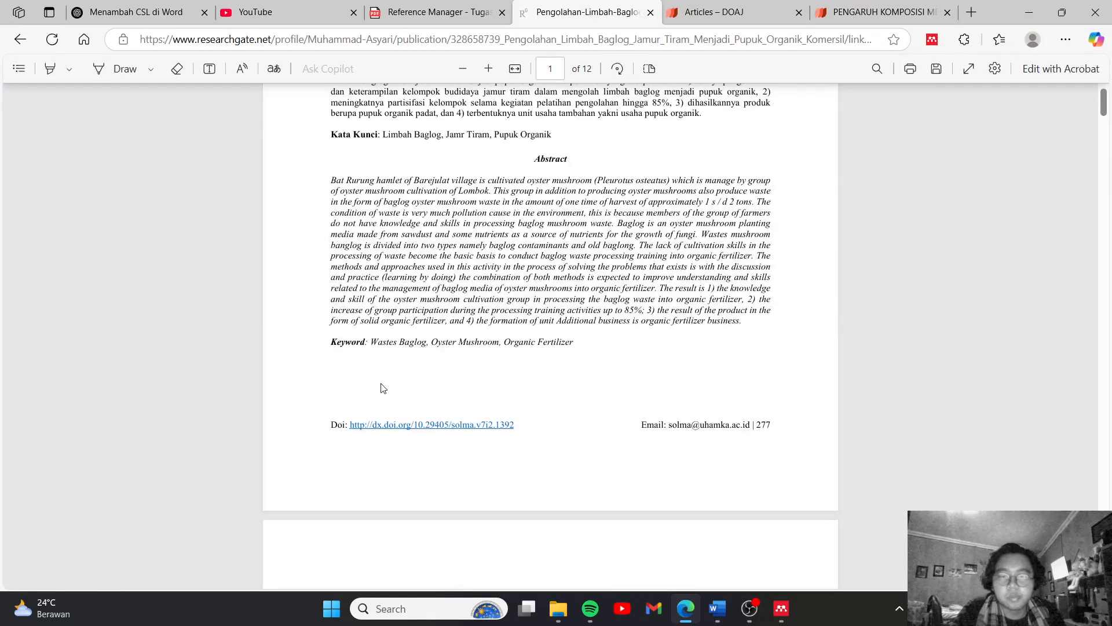
{"action": "right_click", "coordinate": [402, 433]}
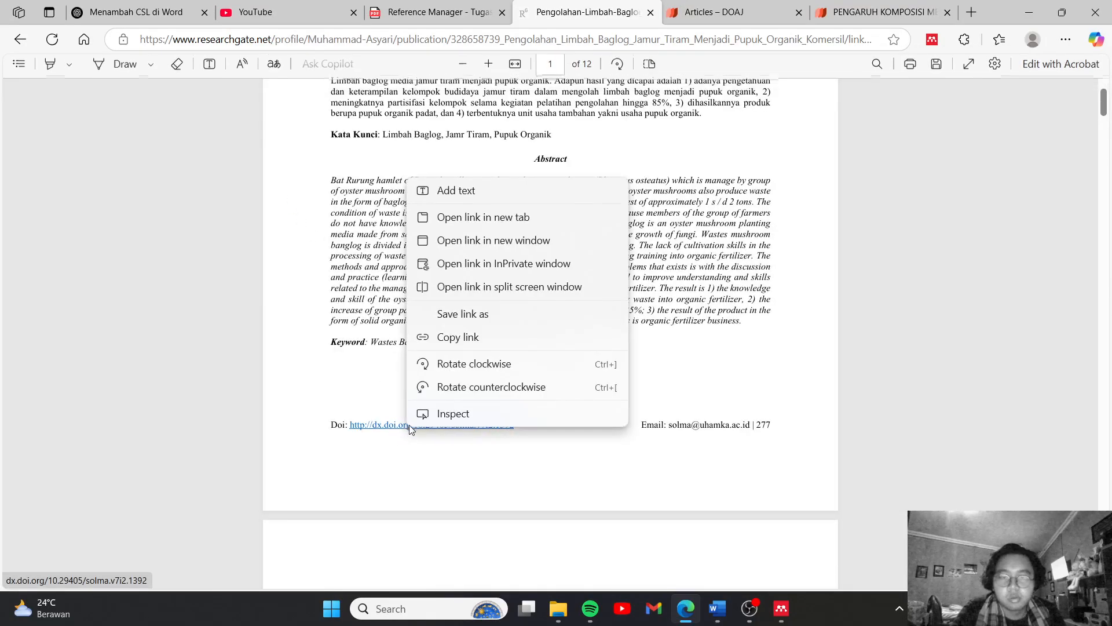
{"action": "left_click", "coordinate": [456, 336]}
{"action": "left_click", "coordinate": [782, 609]}
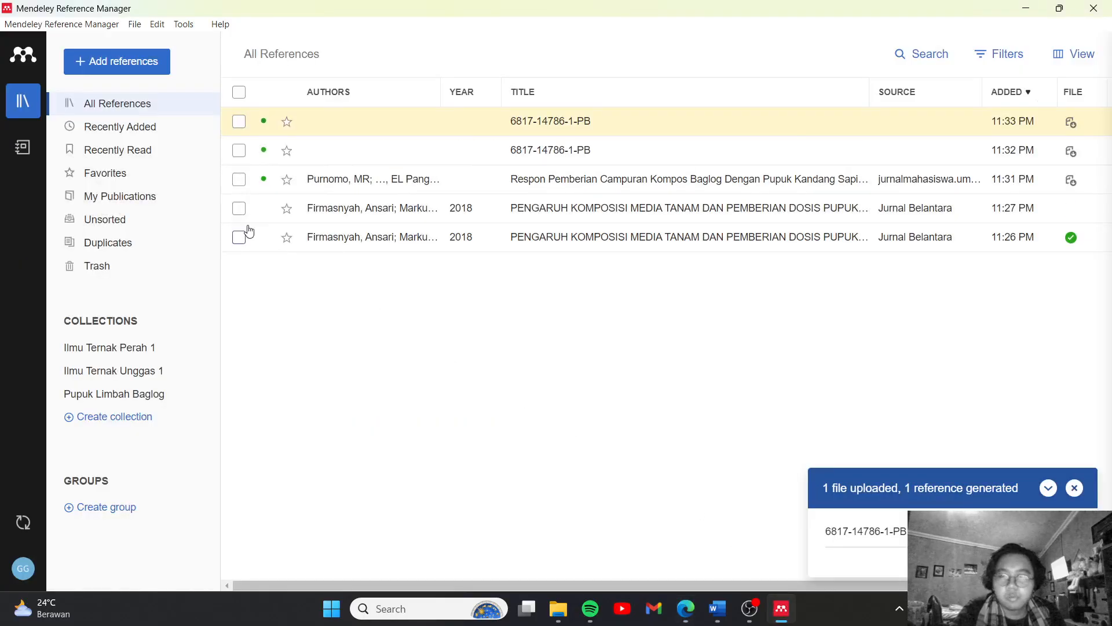
{"action": "left_click", "coordinate": [108, 67]}
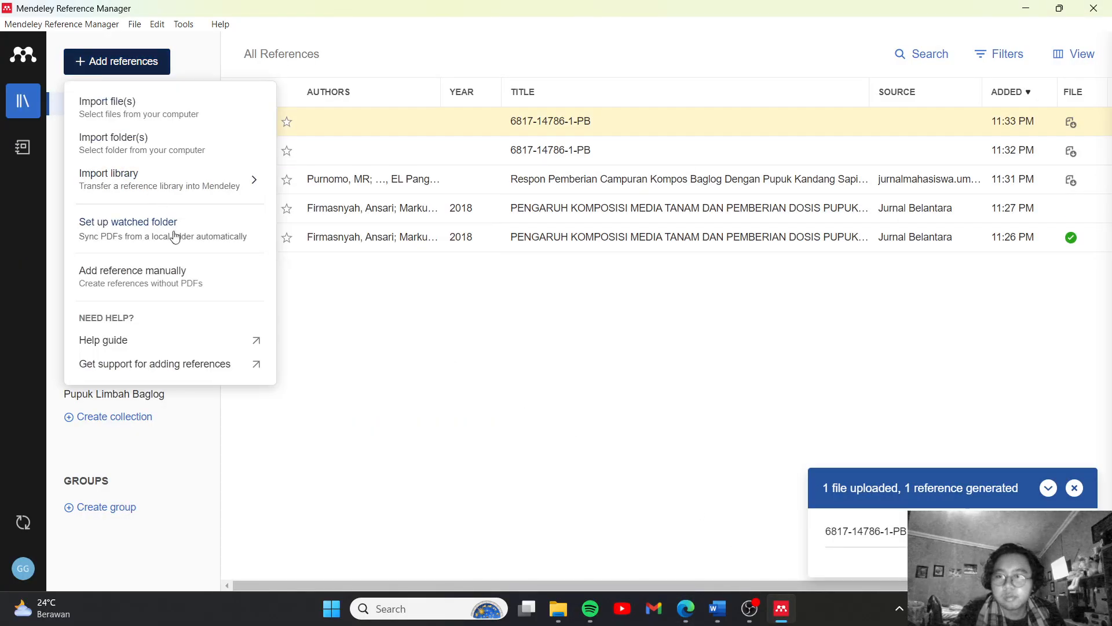
{"action": "left_click", "coordinate": [181, 274]}
{"action": "left_click", "coordinate": [283, 127]}
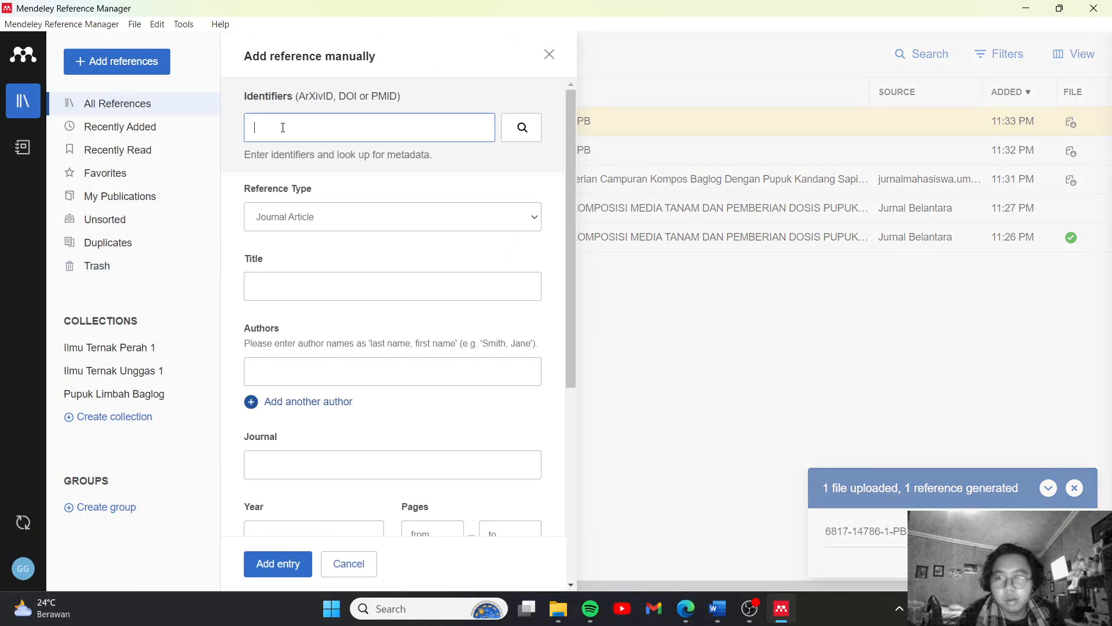
{"action": "key", "text": "ctrl+v"}
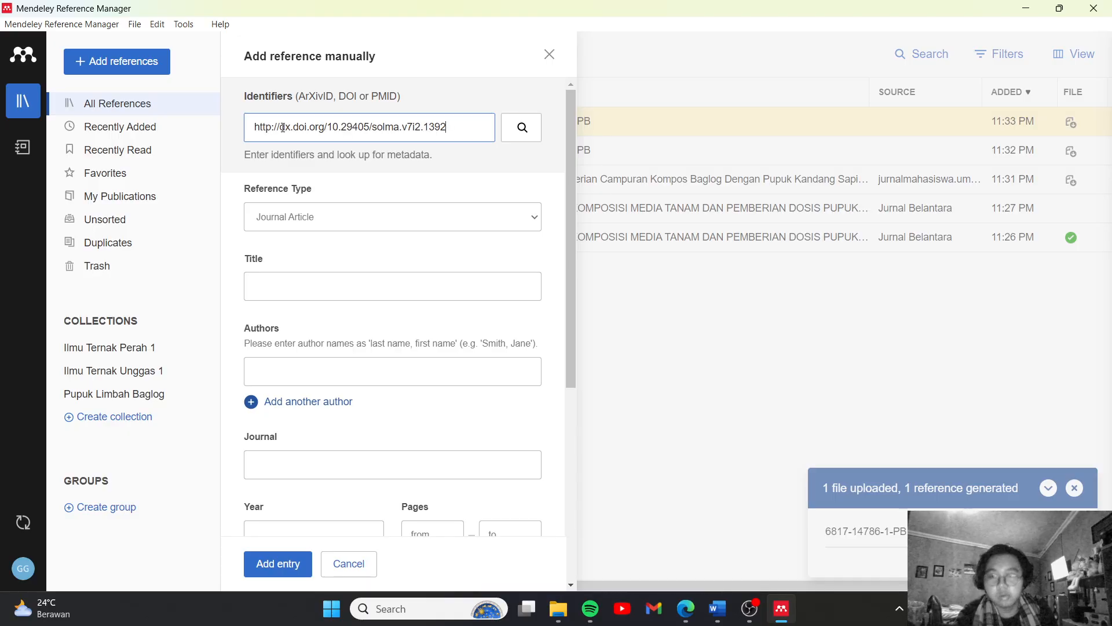
{"action": "left_click", "coordinate": [520, 130]}
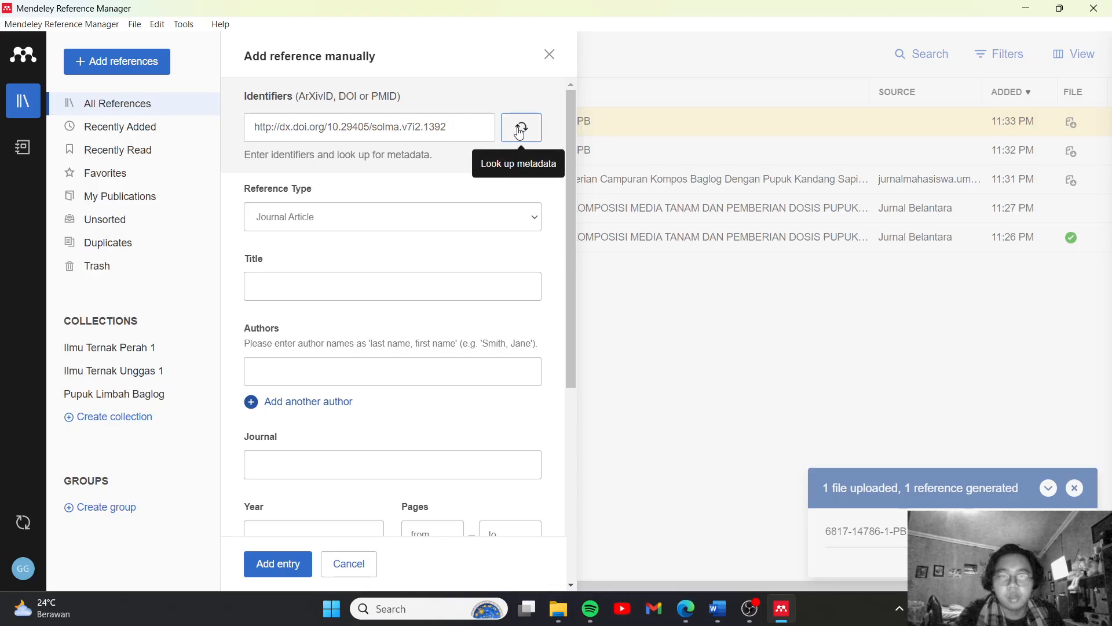
{"action": "left_click", "coordinate": [279, 565]}
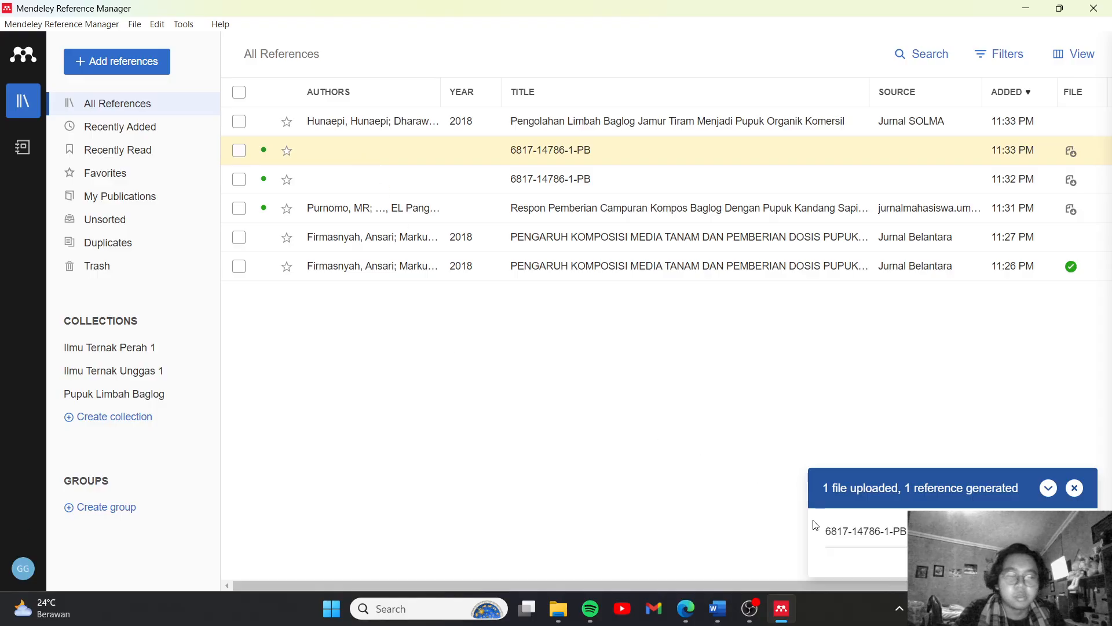
Return to the Google Scholar results in Edge, reopen the Mendeley Web Importer and look through its list of detected articles
{"action": "left_click", "coordinate": [718, 610]}
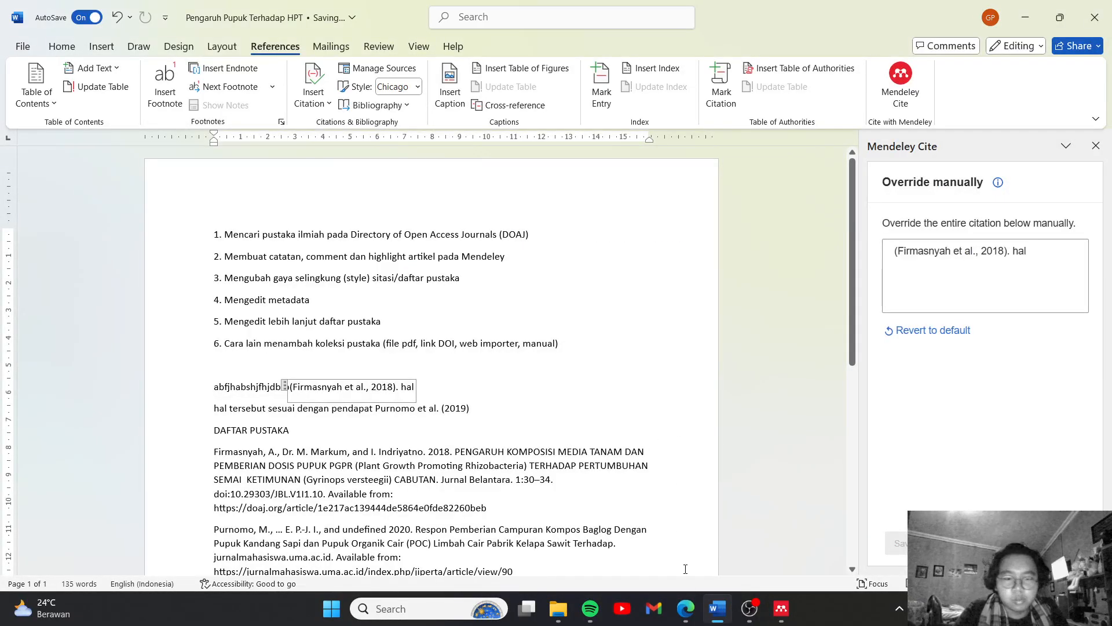
{"action": "left_click", "coordinate": [686, 608]}
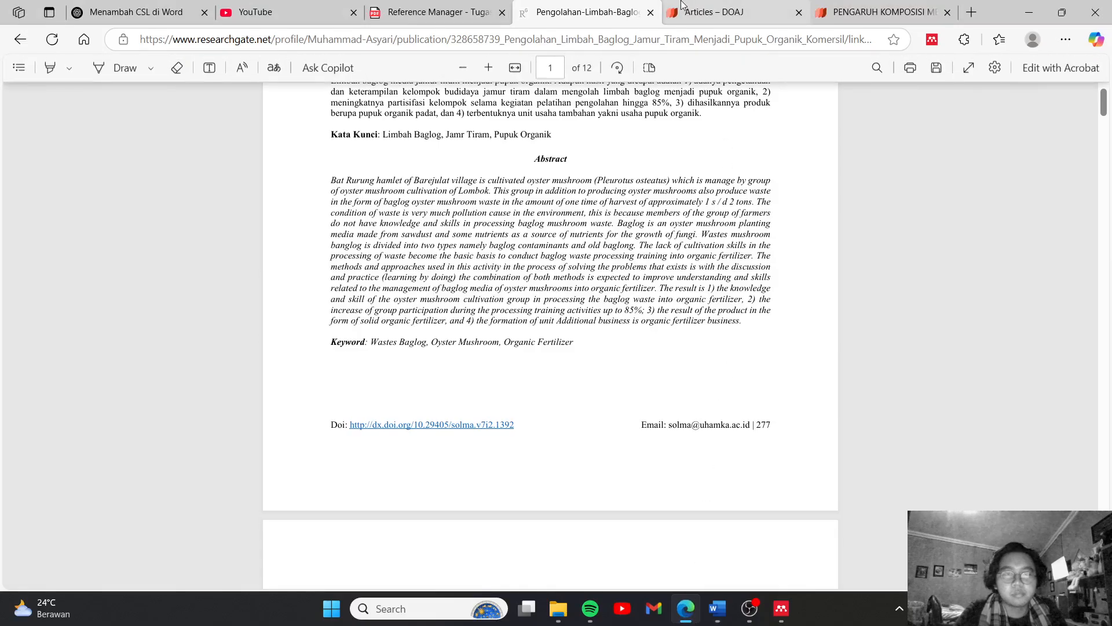
{"action": "left_click", "coordinate": [19, 40]}
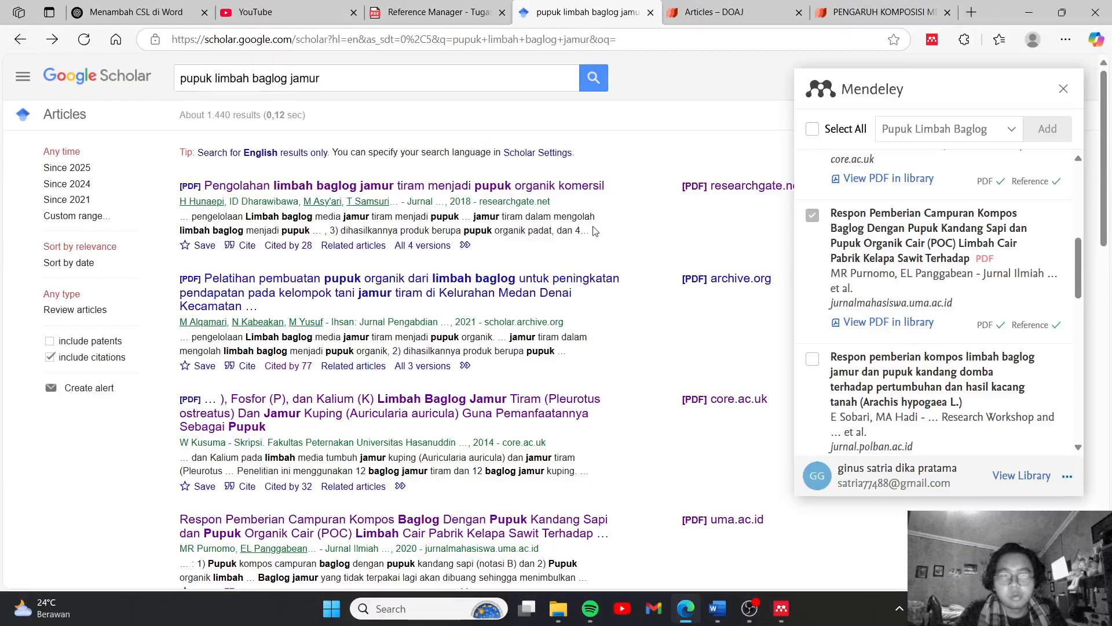
{"action": "left_click", "coordinate": [1063, 90]}
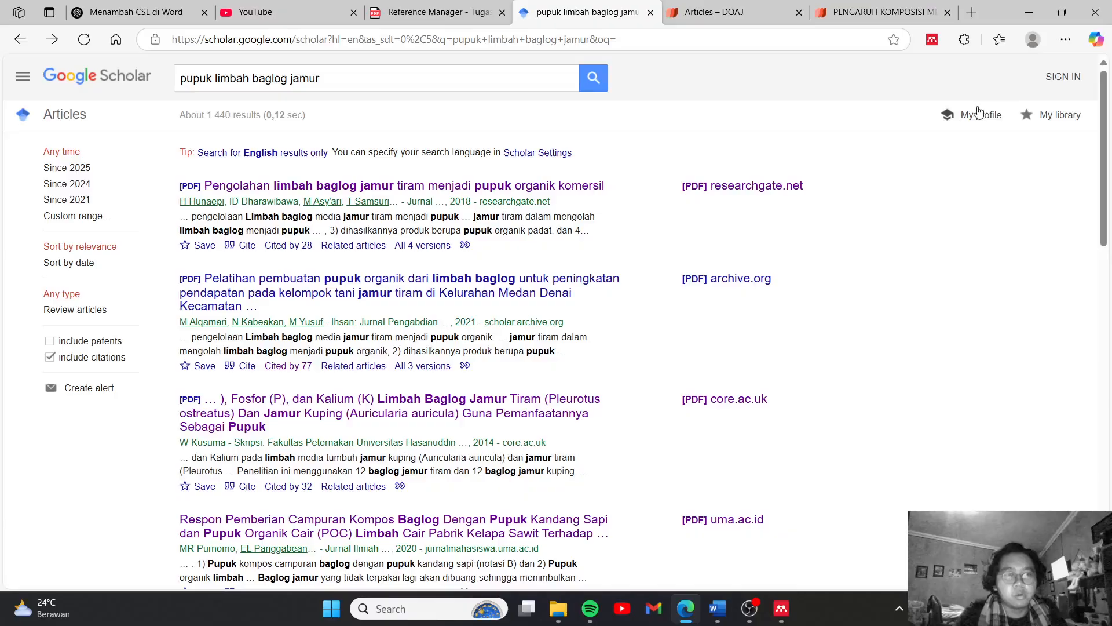
{"action": "left_click", "coordinate": [933, 41]}
{"action": "scroll", "coordinate": [938, 298], "scroll_direction": "up", "scroll_amount": 5}
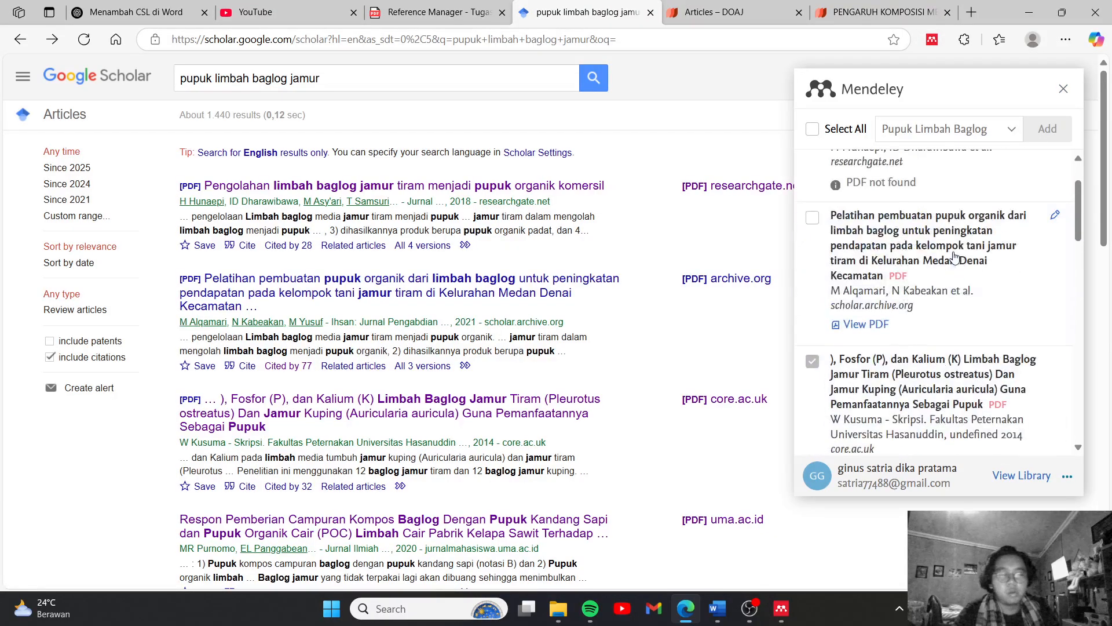
{"action": "scroll", "coordinate": [938, 299], "scroll_direction": "down", "scroll_amount": 5}
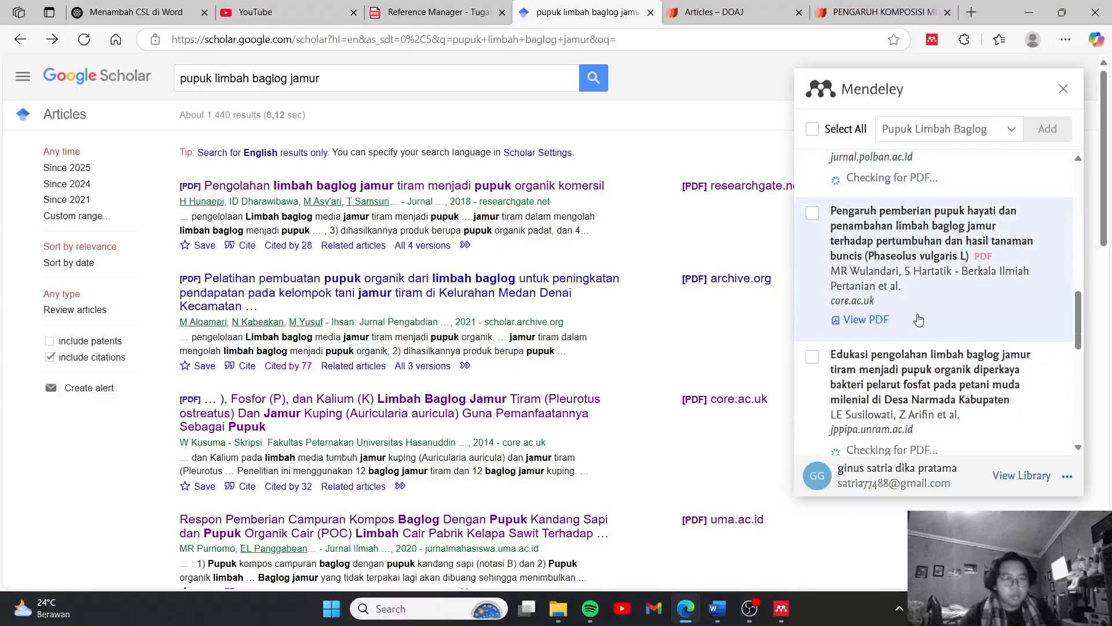
Add the article "Pengaruh pemberian pupuk hayati dan penambahan limbah baglog jamur…" to the Pupuk Limbah Baglog collection with the Mendeley Web Importer
{"action": "left_click", "coordinate": [813, 214]}
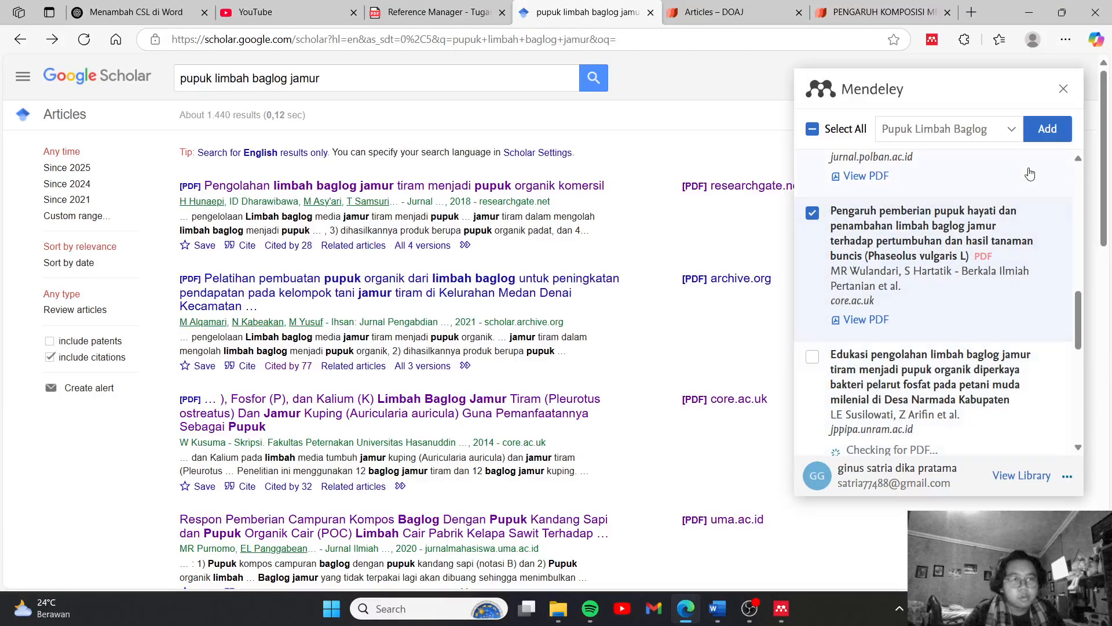
{"action": "left_click", "coordinate": [1011, 143]}
{"action": "scroll", "coordinate": [911, 296], "scroll_direction": "down", "scroll_amount": 2}
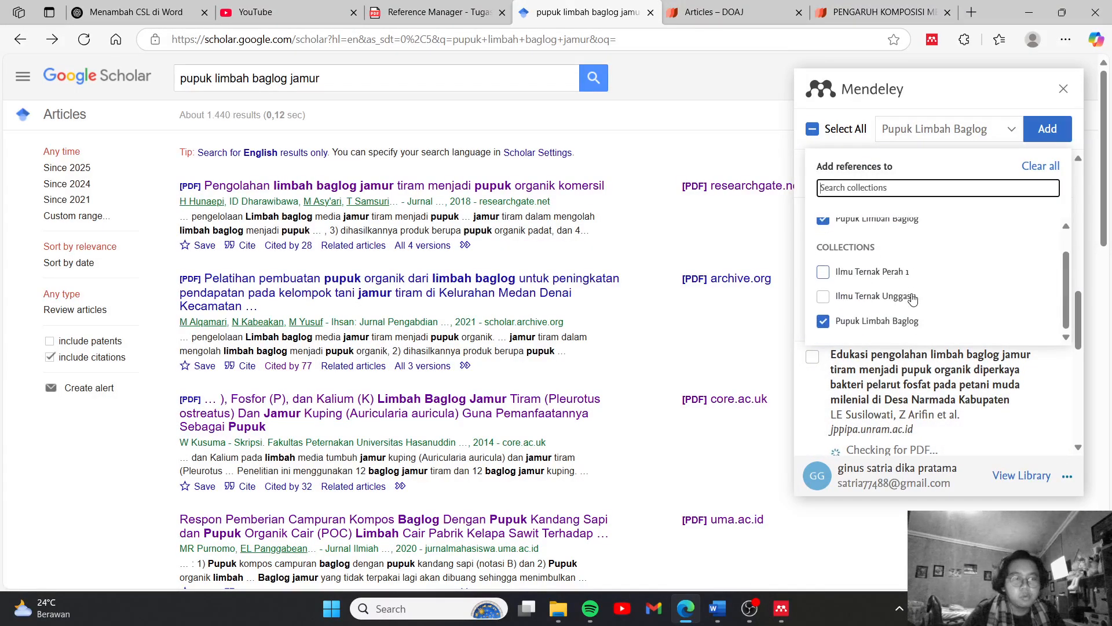
{"action": "scroll", "coordinate": [911, 299], "scroll_direction": "up", "scroll_amount": 2}
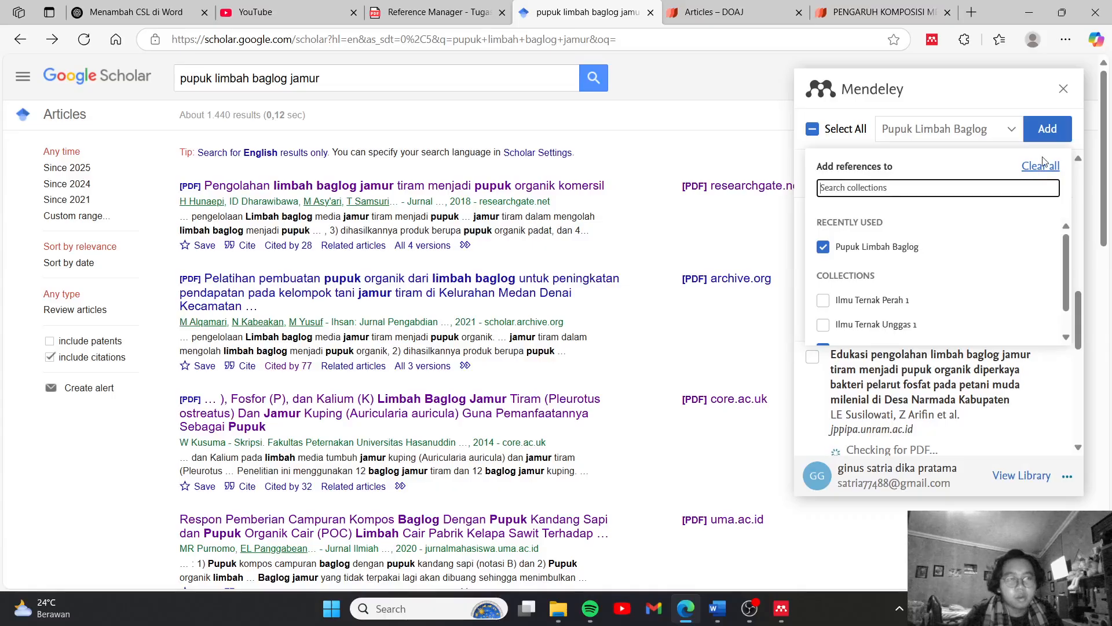
{"action": "left_click", "coordinate": [1047, 129]}
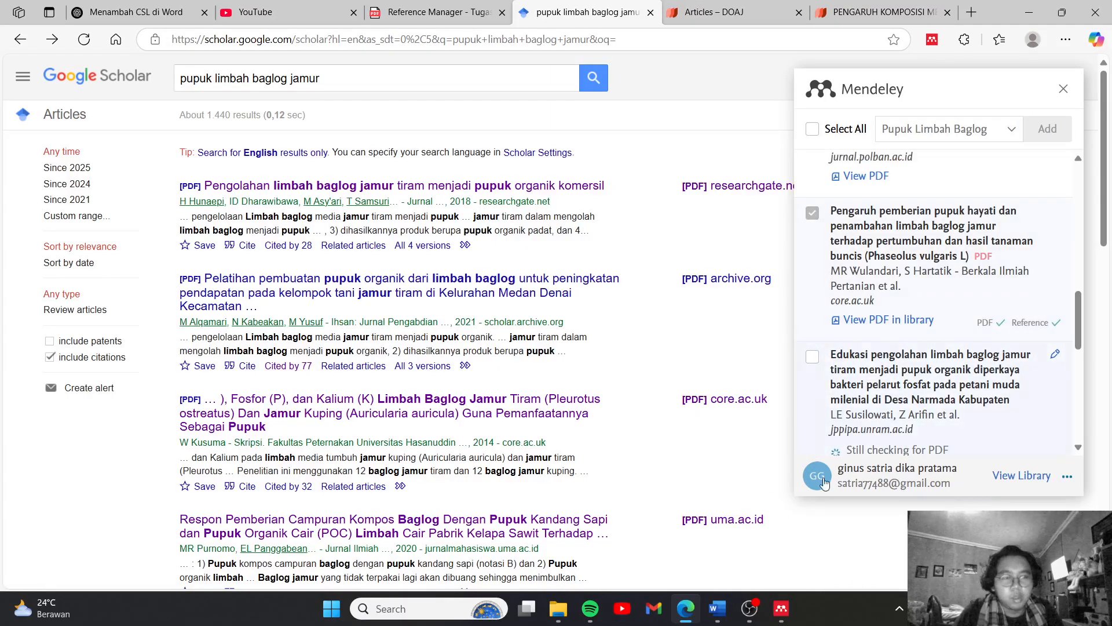
Switch to Mendeley Reference Manager, open the form for adding a reference manually and examine its entry fields
{"action": "left_click", "coordinate": [781, 609]}
{"action": "left_click", "coordinate": [718, 609]}
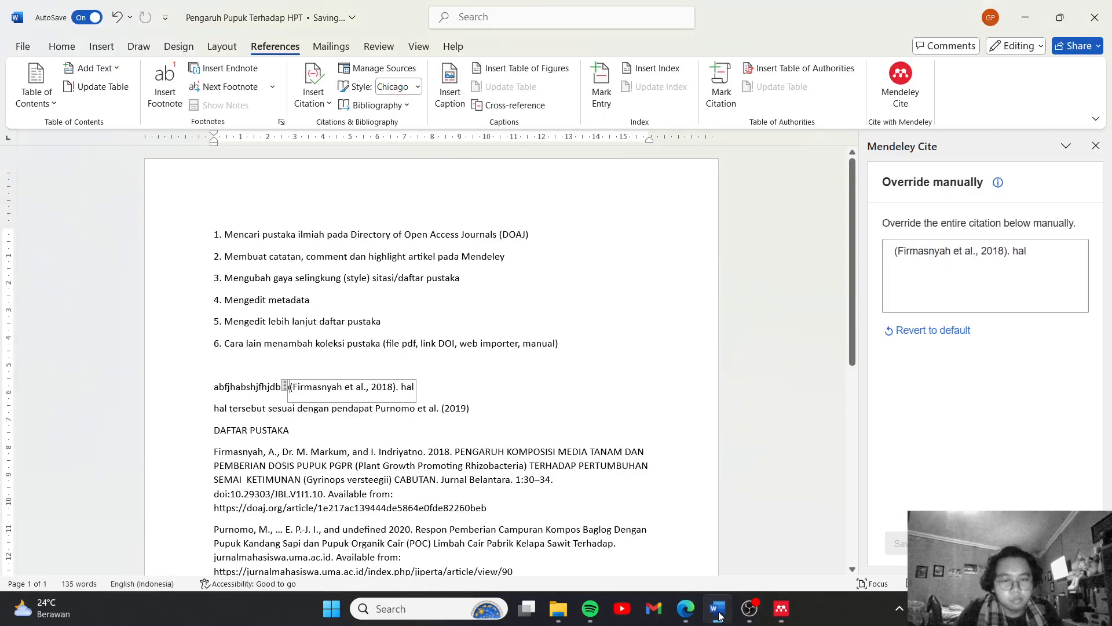
{"action": "left_click", "coordinate": [783, 618]}
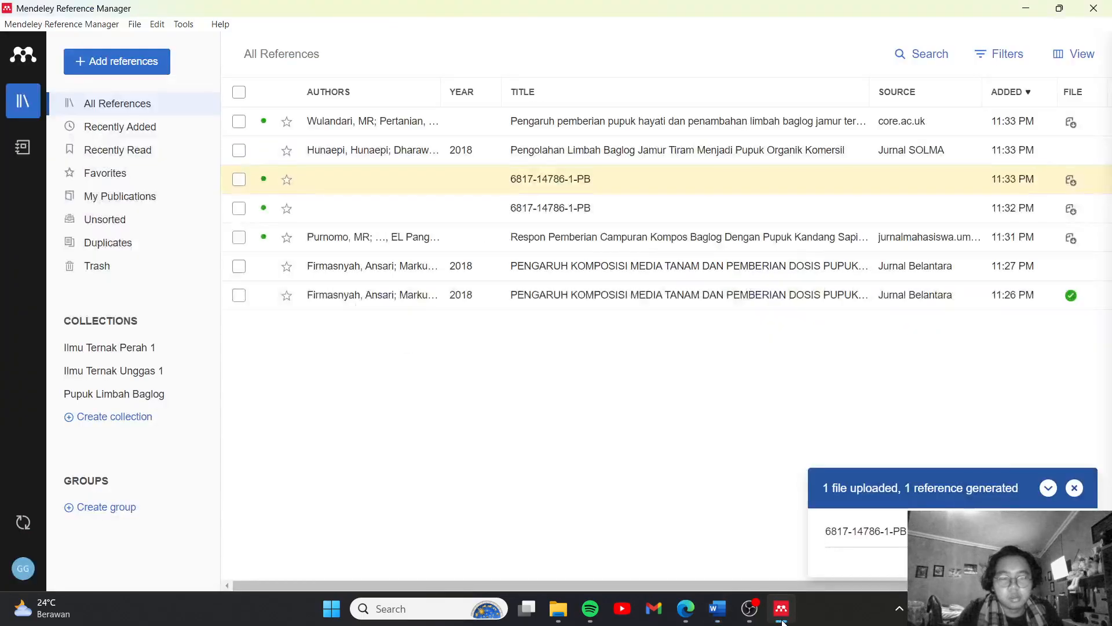
{"action": "left_click", "coordinate": [104, 66]}
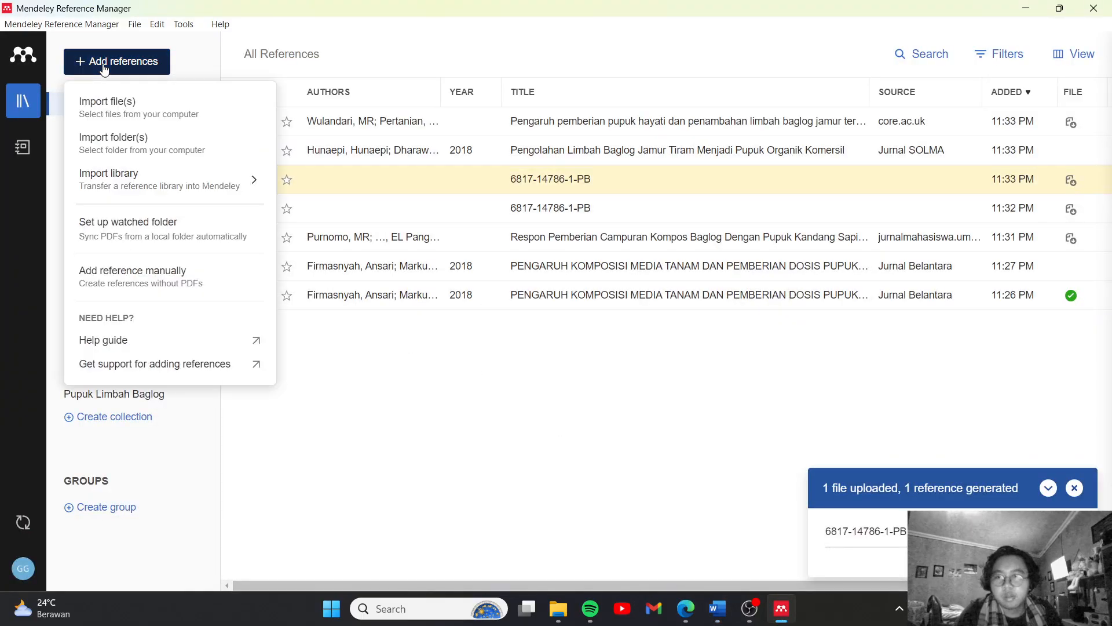
{"action": "left_click", "coordinate": [176, 288]}
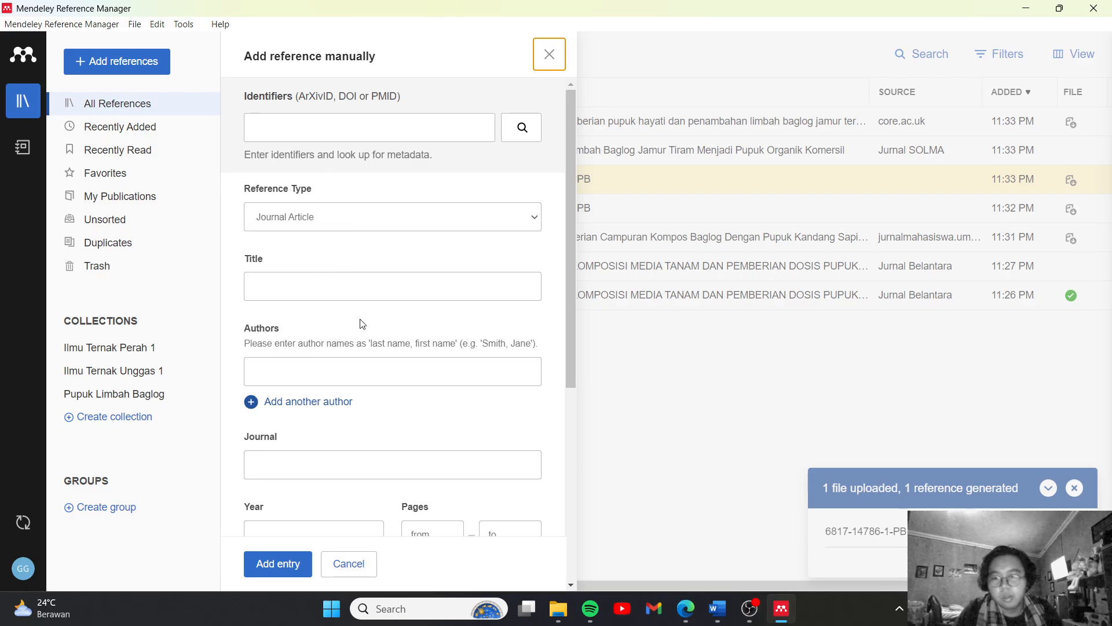
{"action": "scroll", "coordinate": [362, 324], "scroll_direction": "down", "scroll_amount": 5}
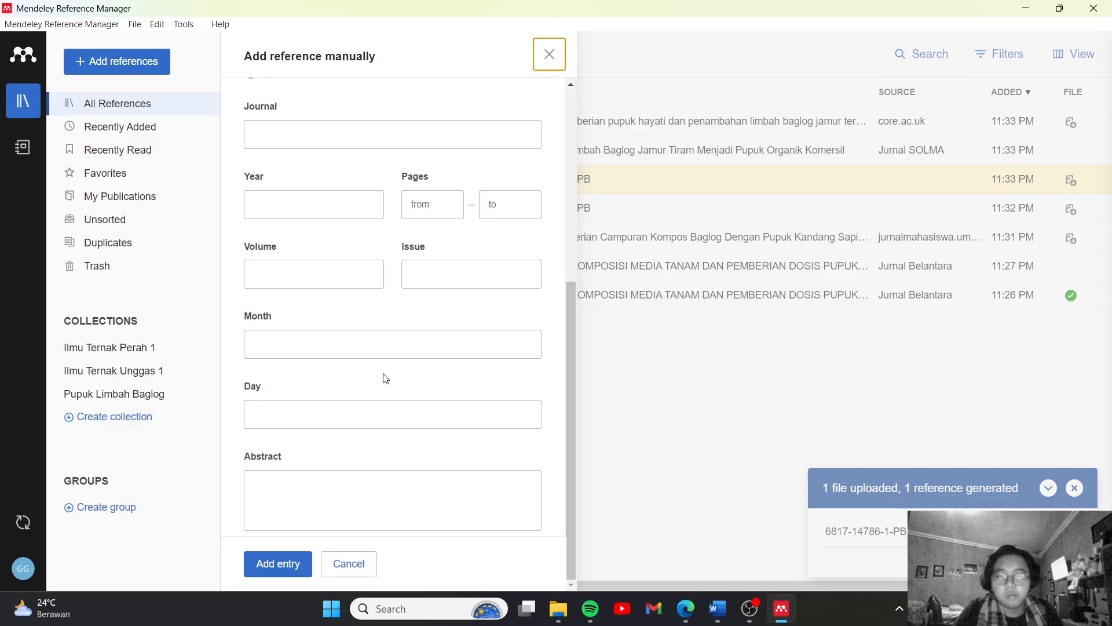
{"action": "scroll", "coordinate": [386, 378], "scroll_direction": "up", "scroll_amount": 5}
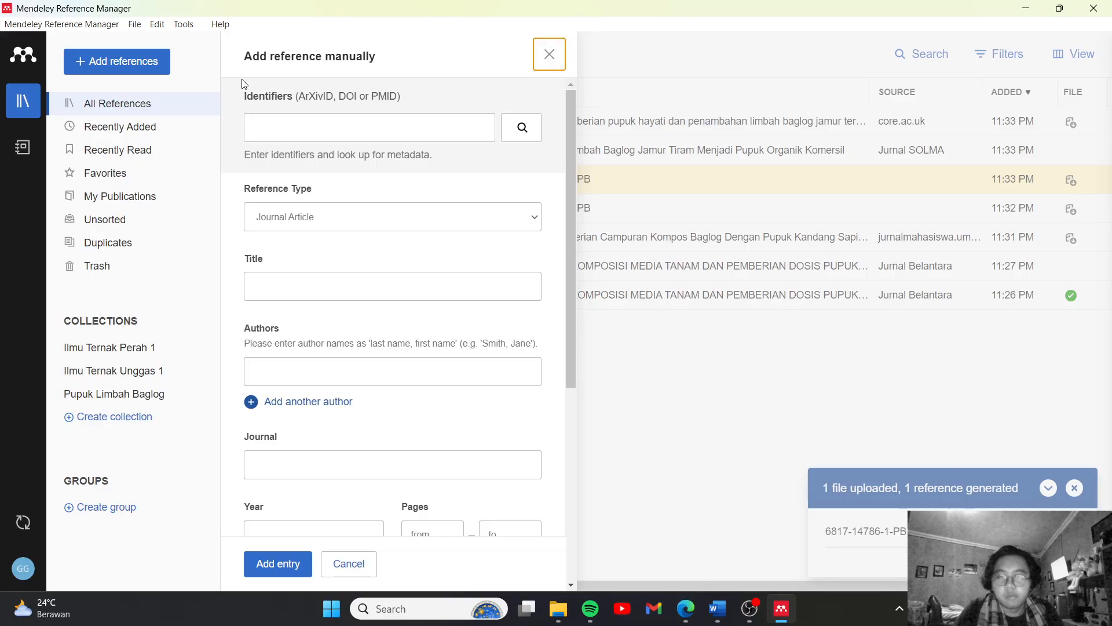
{"action": "scroll", "coordinate": [405, 251], "scroll_direction": "down", "scroll_amount": 5}
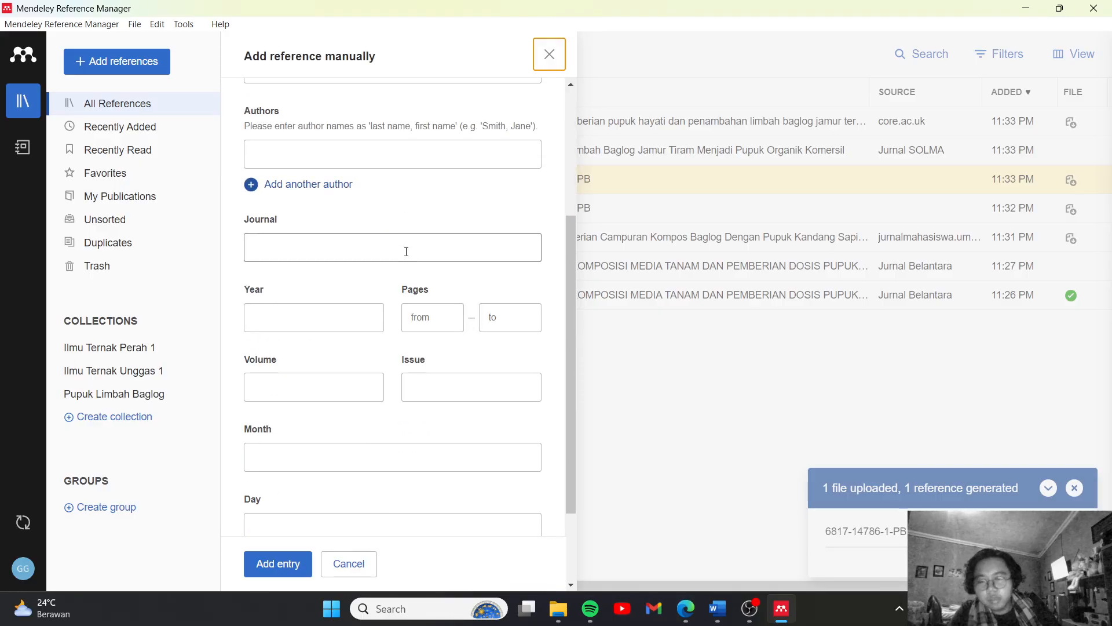
{"action": "scroll", "coordinate": [406, 252], "scroll_direction": "up", "scroll_amount": 5}
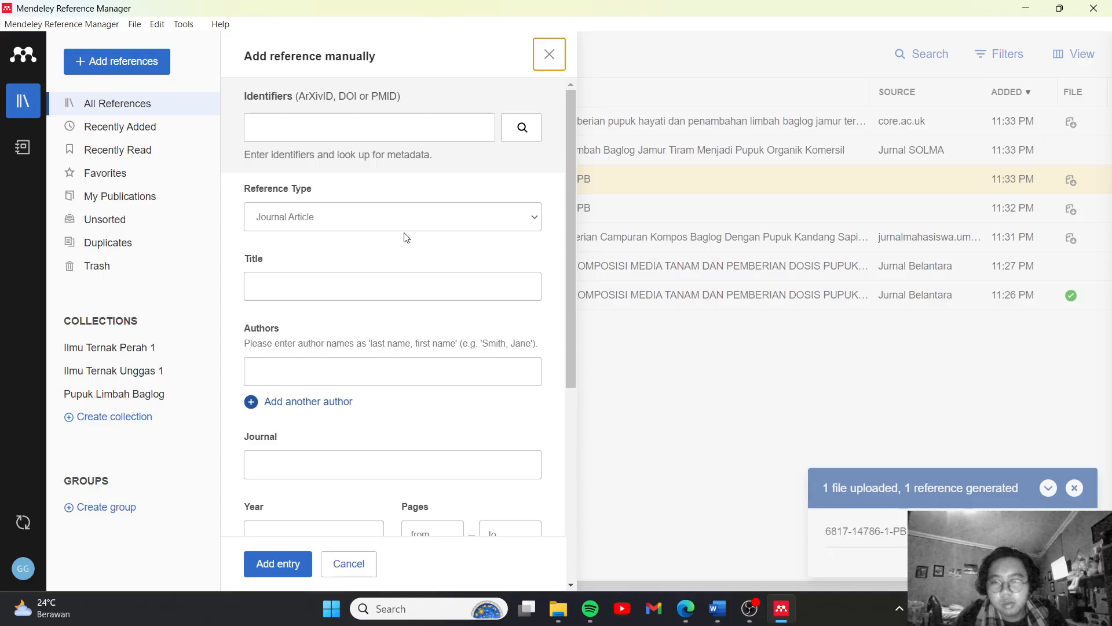
Look over the manual form's reference types, title and author fields, and close it without adding an entry, returning to the Word document
{"action": "left_click", "coordinate": [330, 124]}
{"action": "left_click", "coordinate": [330, 223]}
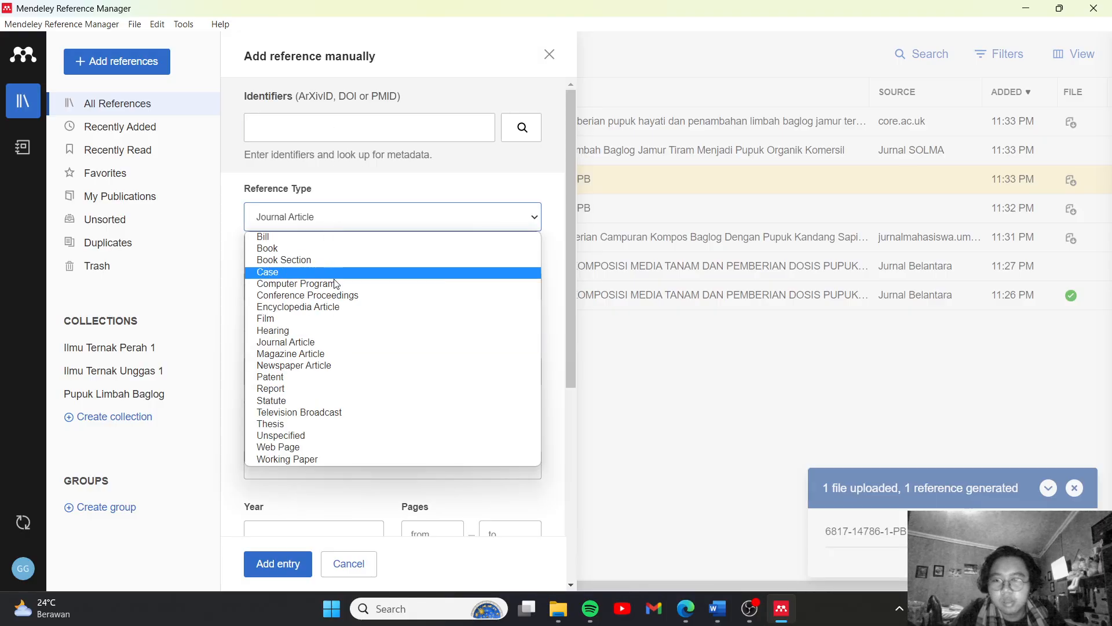
{"action": "left_click", "coordinate": [560, 158]}
{"action": "left_click", "coordinate": [410, 298]}
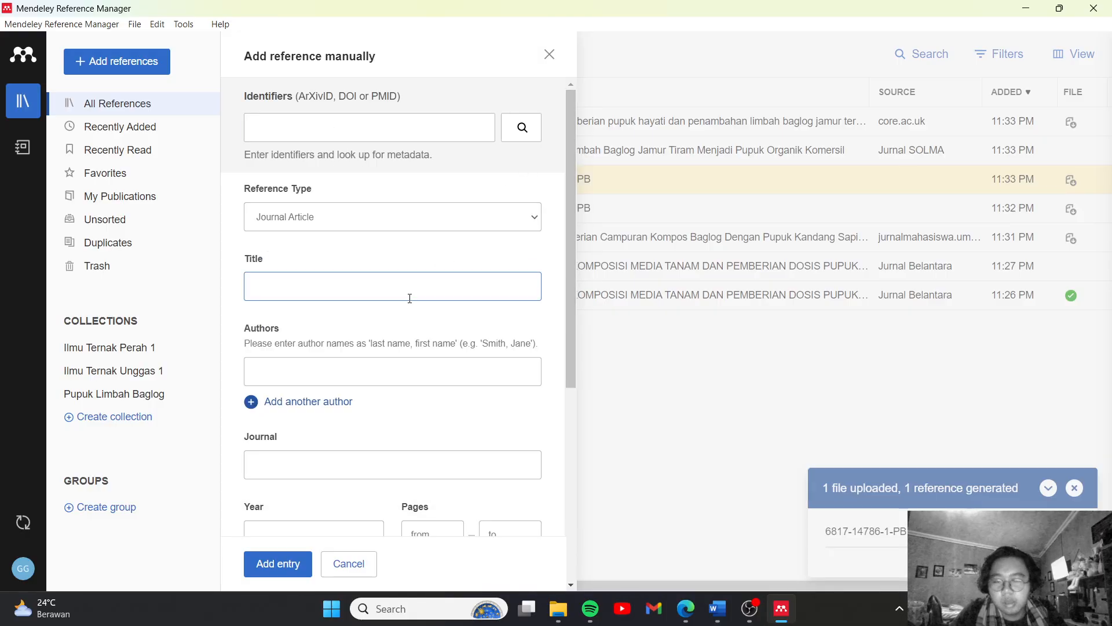
{"action": "left_click", "coordinate": [387, 369]}
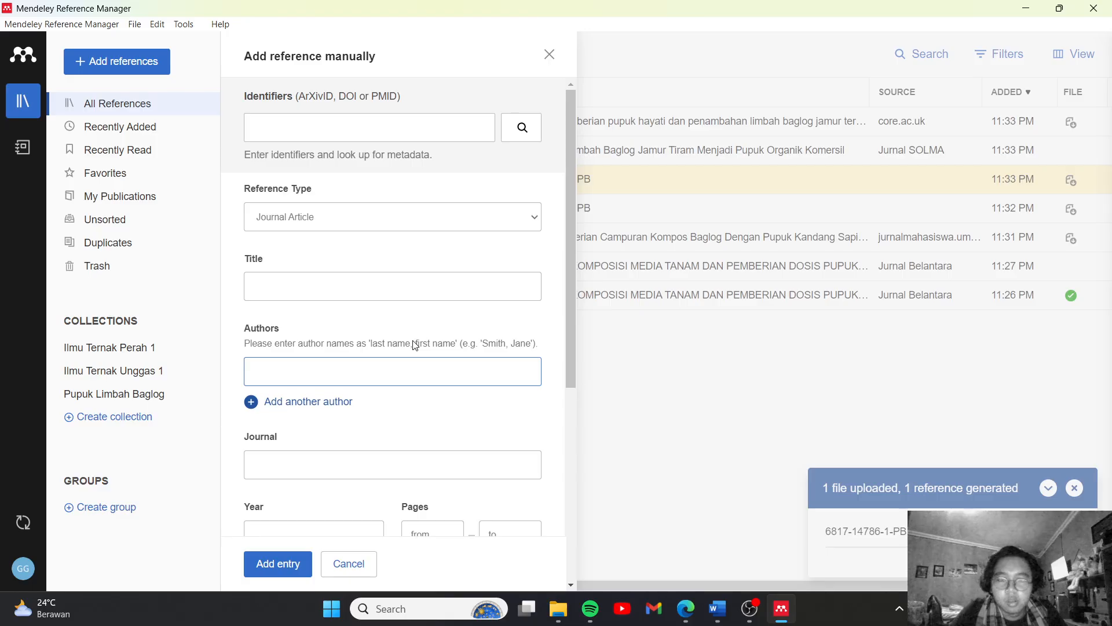
{"action": "scroll", "coordinate": [416, 346], "scroll_direction": "down", "scroll_amount": 3}
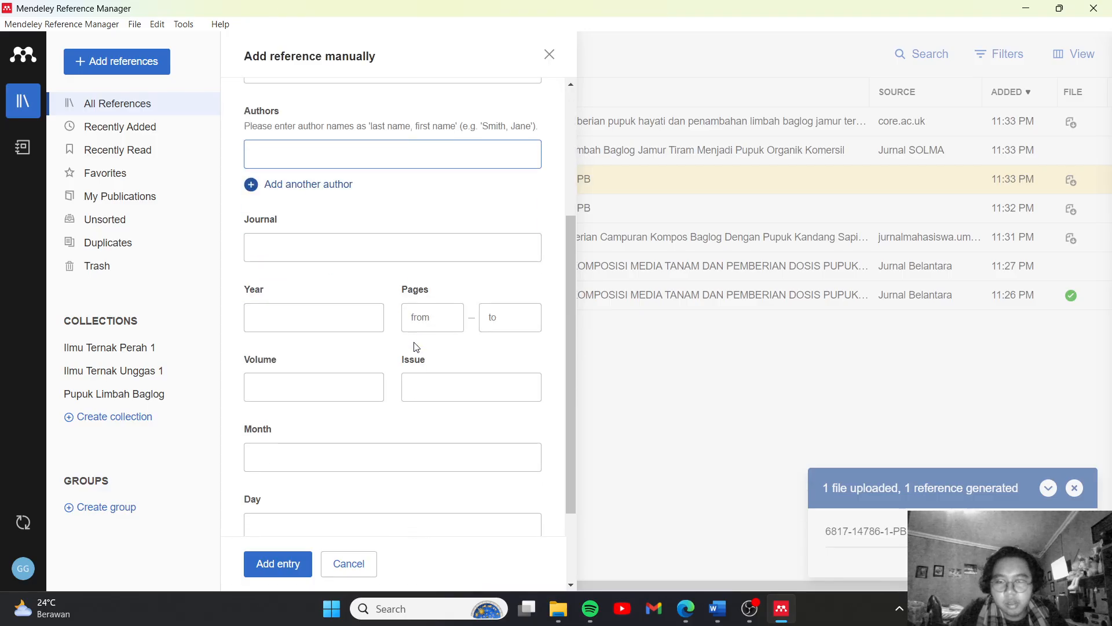
{"action": "scroll", "coordinate": [416, 346], "scroll_direction": "up", "scroll_amount": 3}
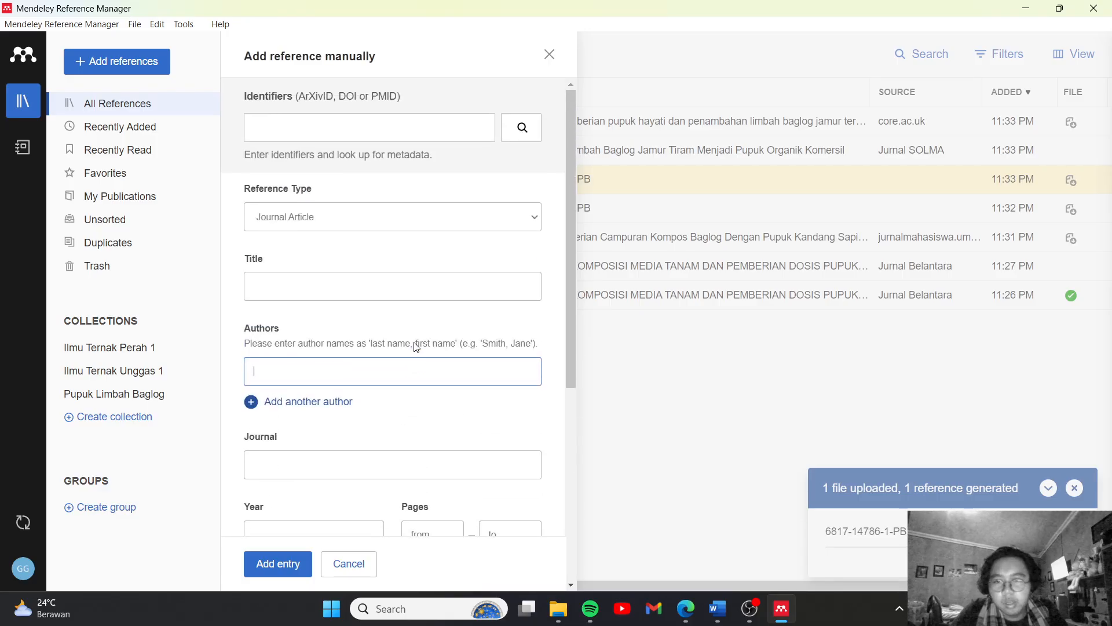
{"action": "left_click", "coordinate": [550, 55]}
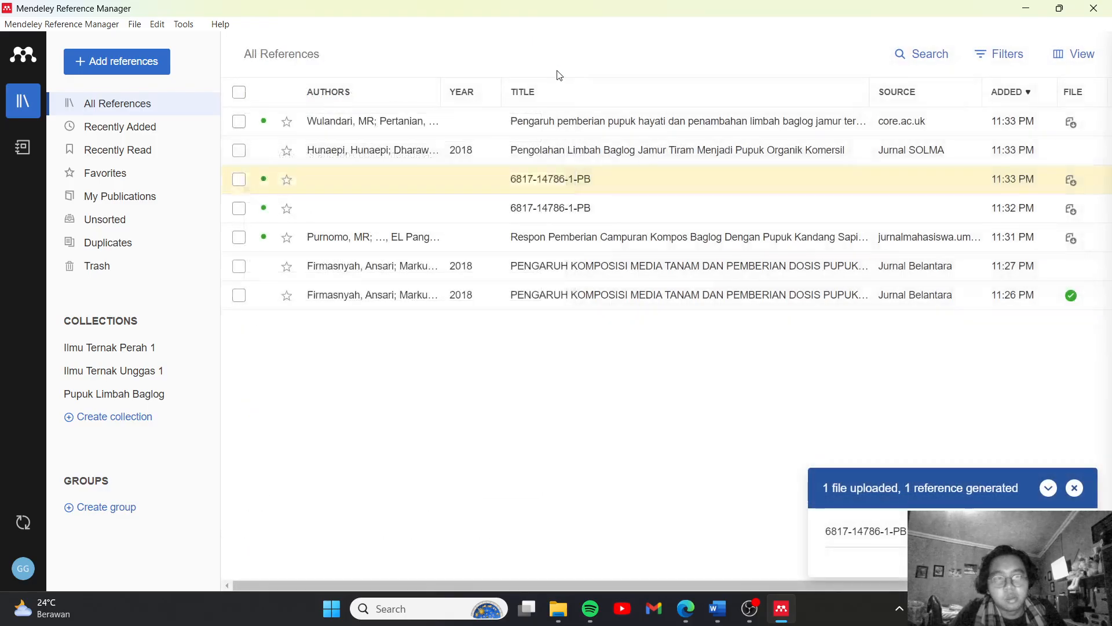
{"action": "left_click", "coordinate": [717, 608]}
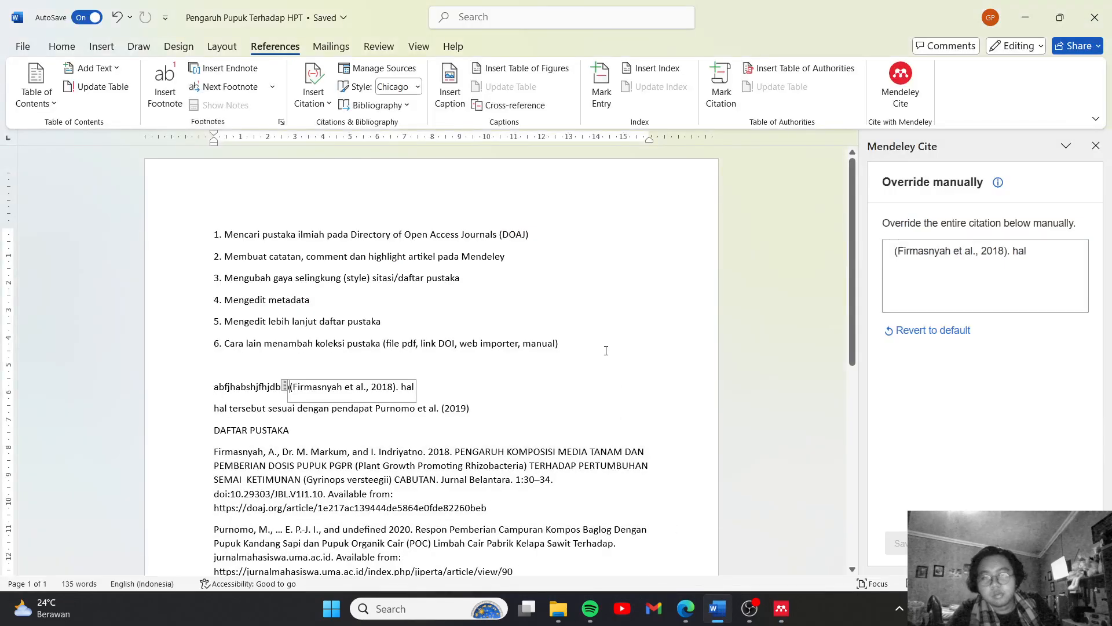